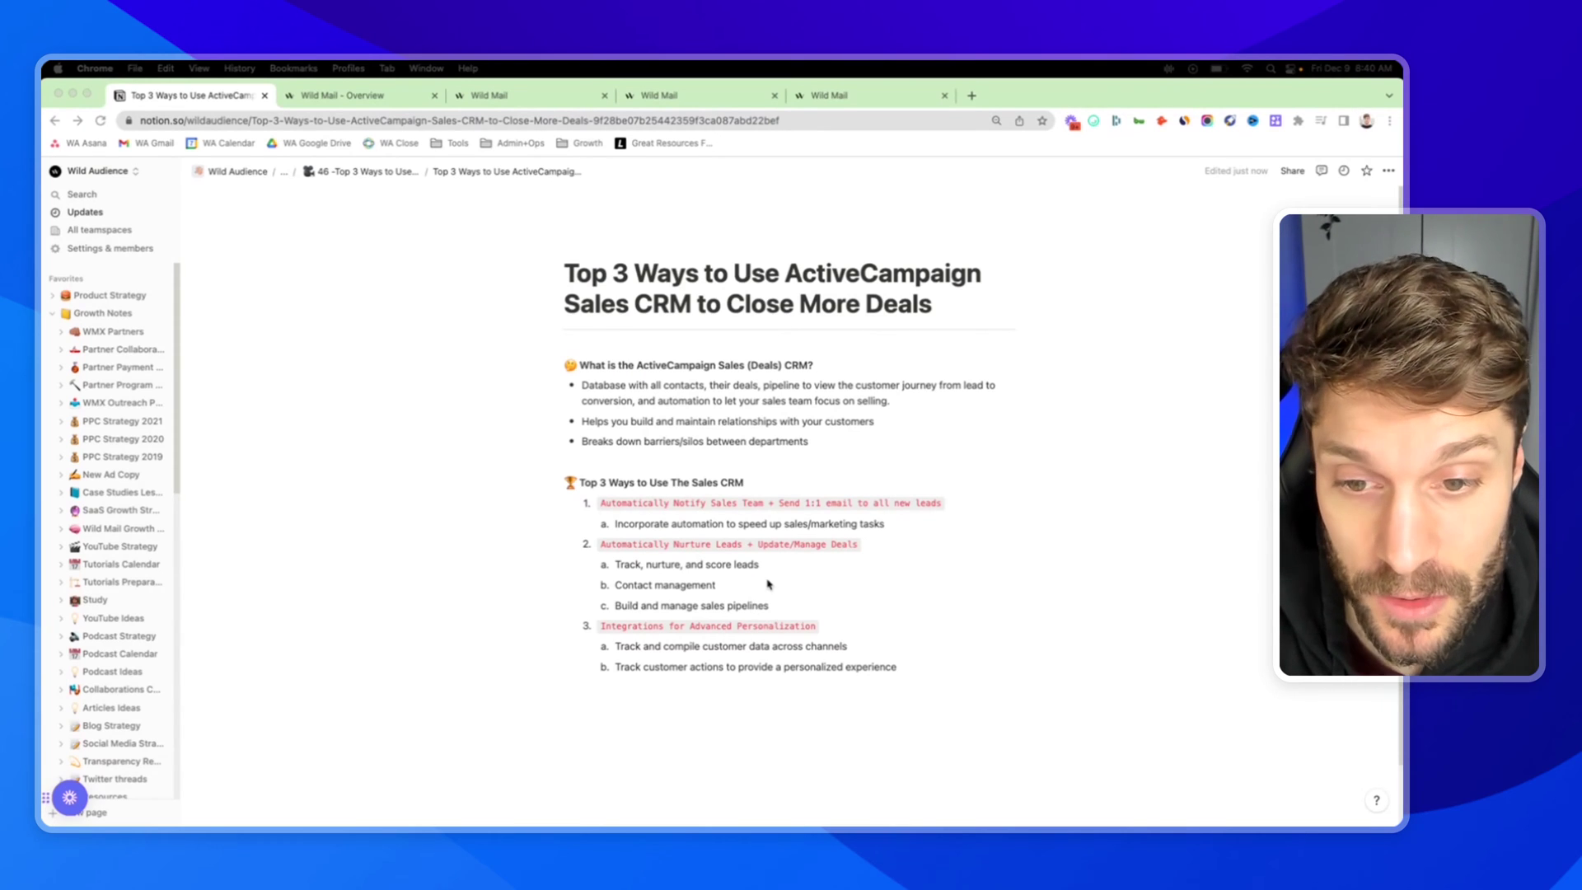
Switch to the ActiveCampaign dashboard and open the list of all contacts
scroll(742, 544, down, 1)
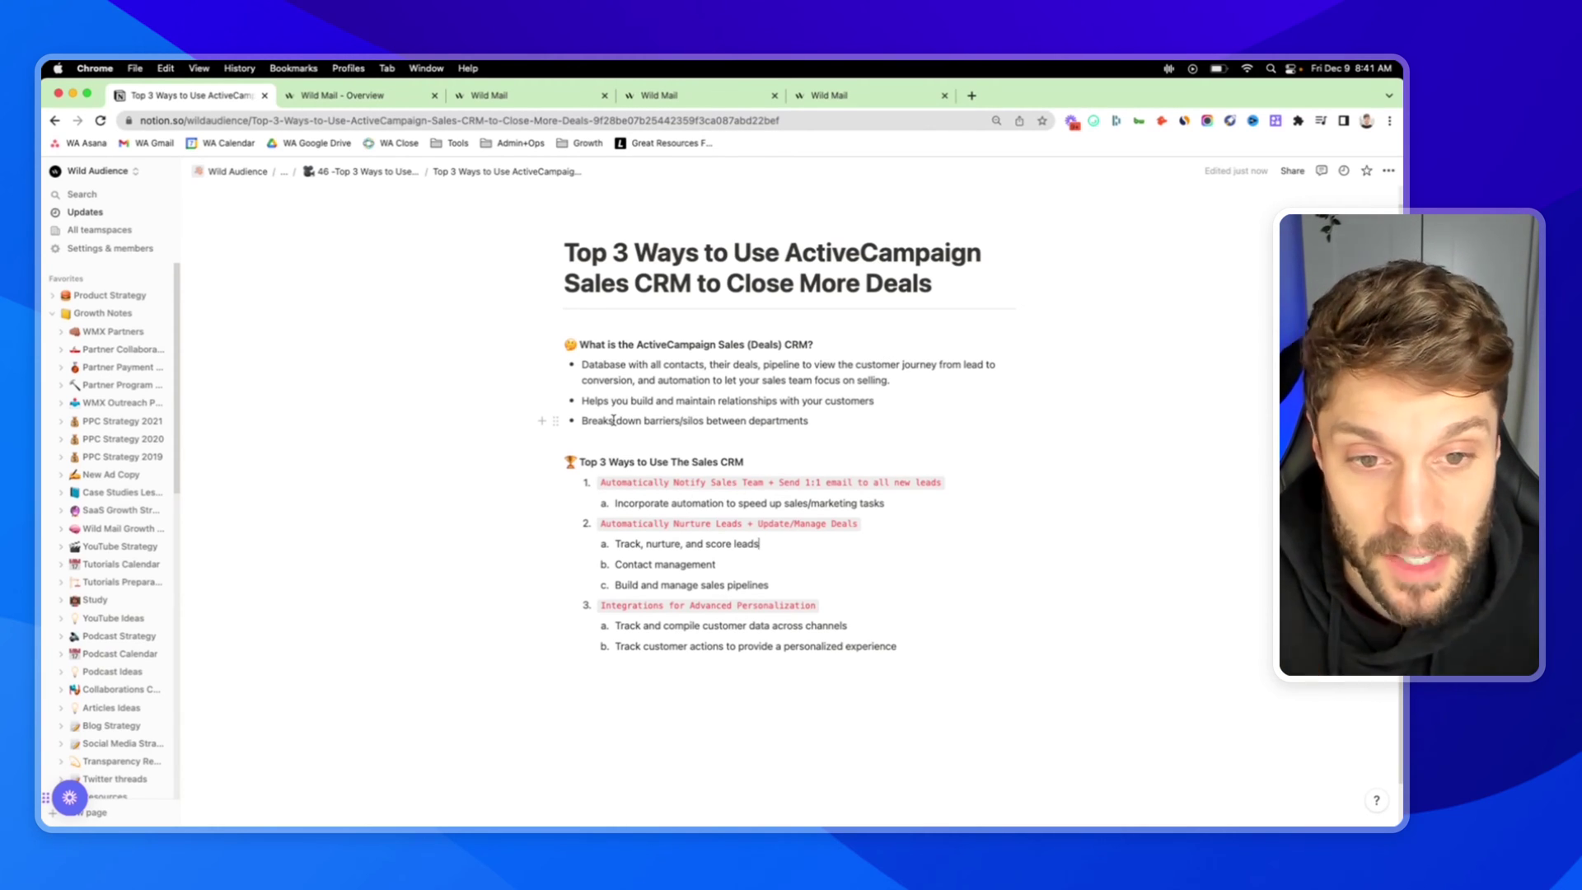
click(368, 97)
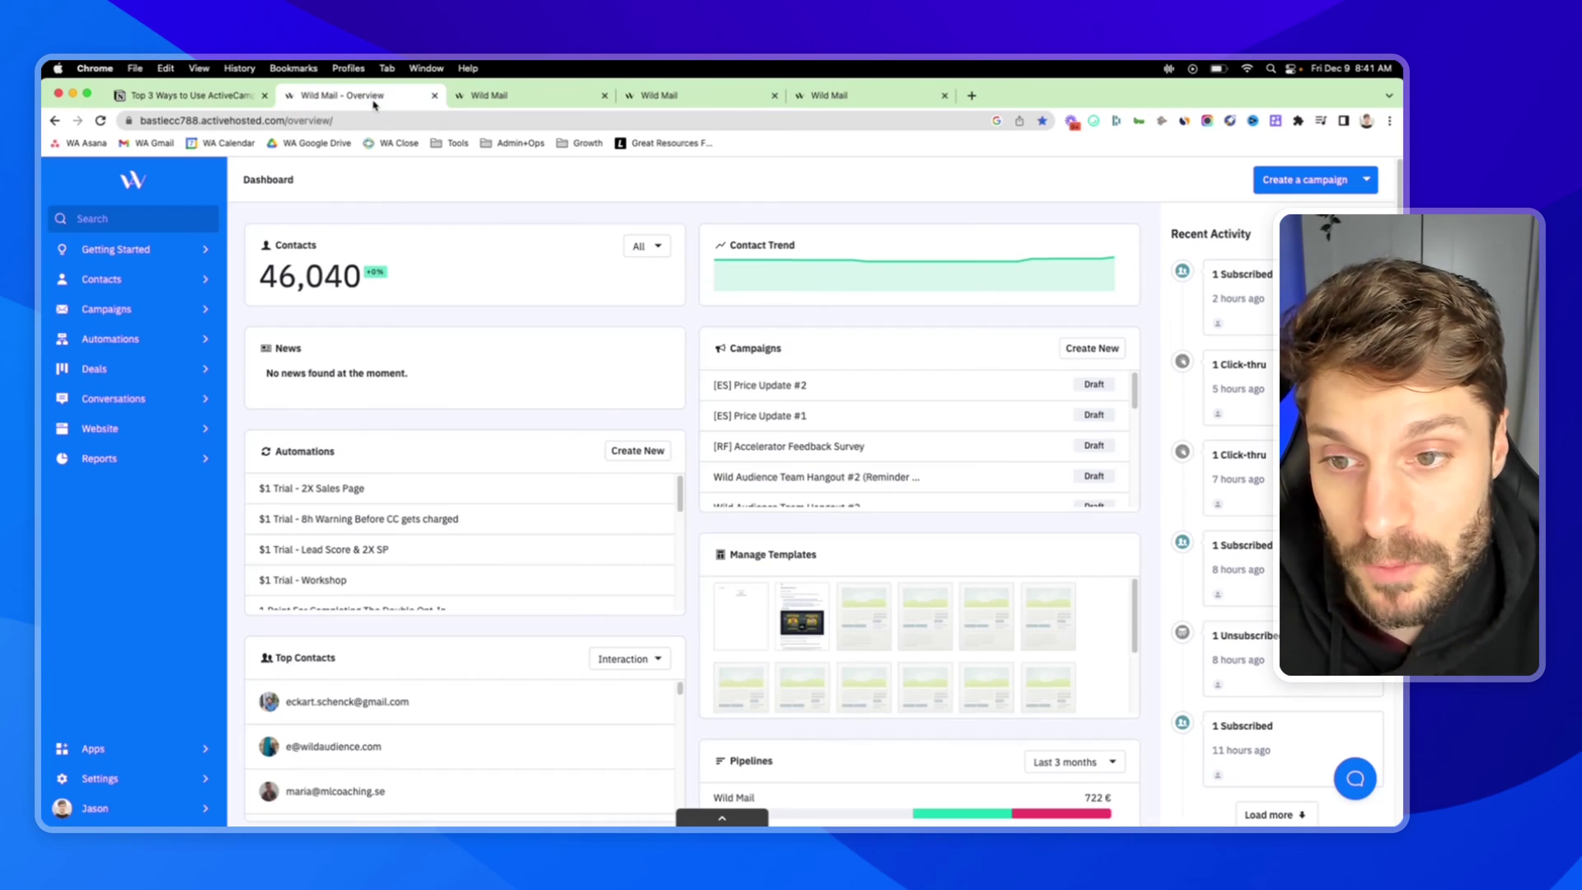
click(168, 279)
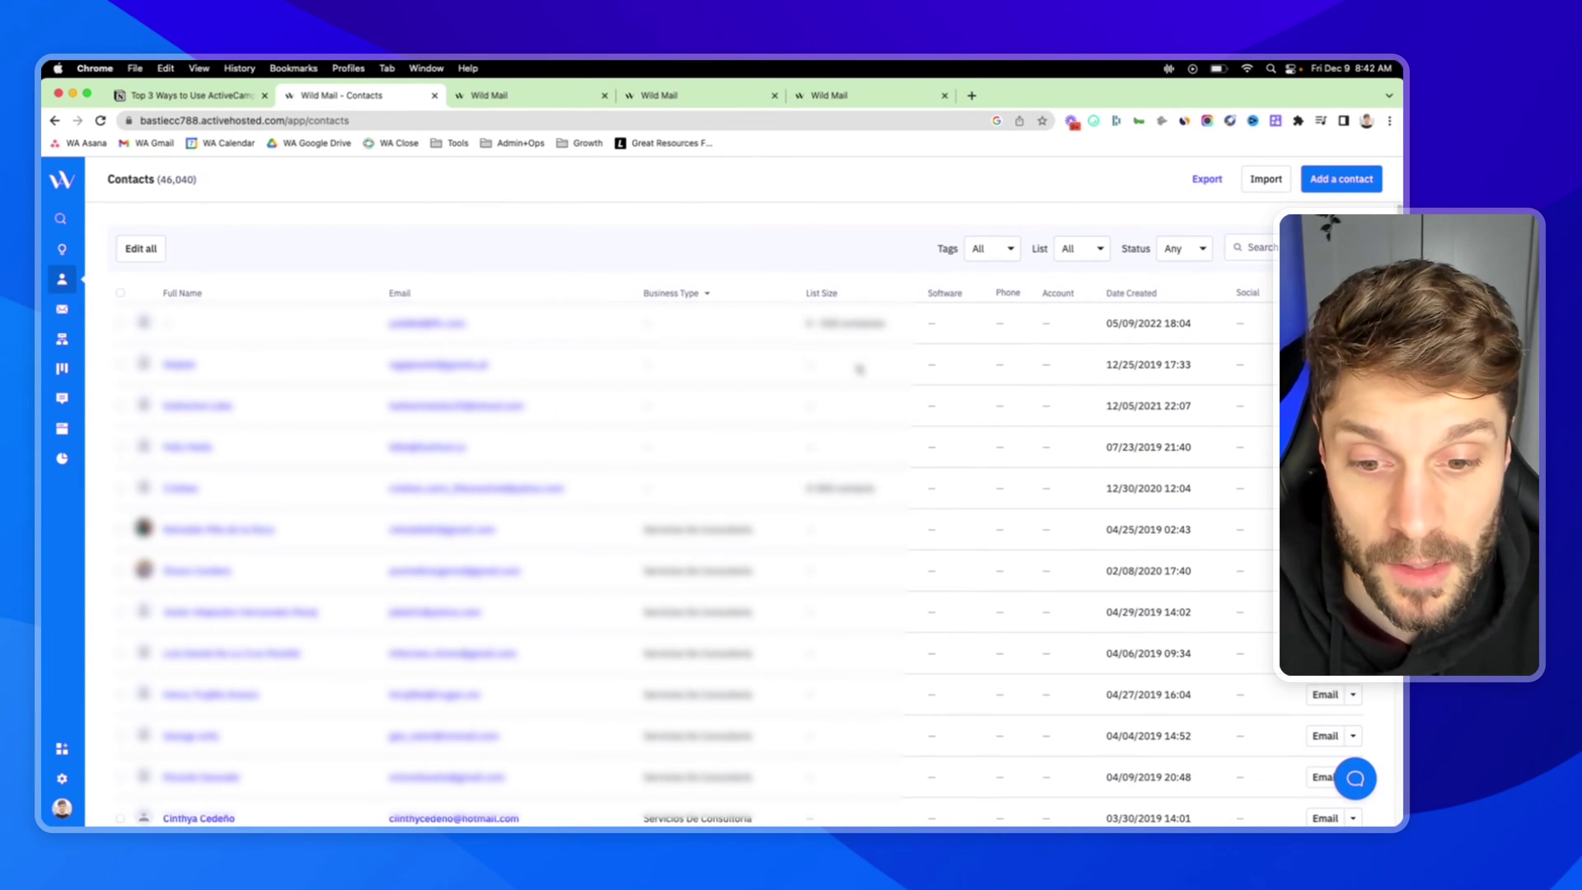
Search the contacts list for the contact's full name and open their record
click(1271, 250)
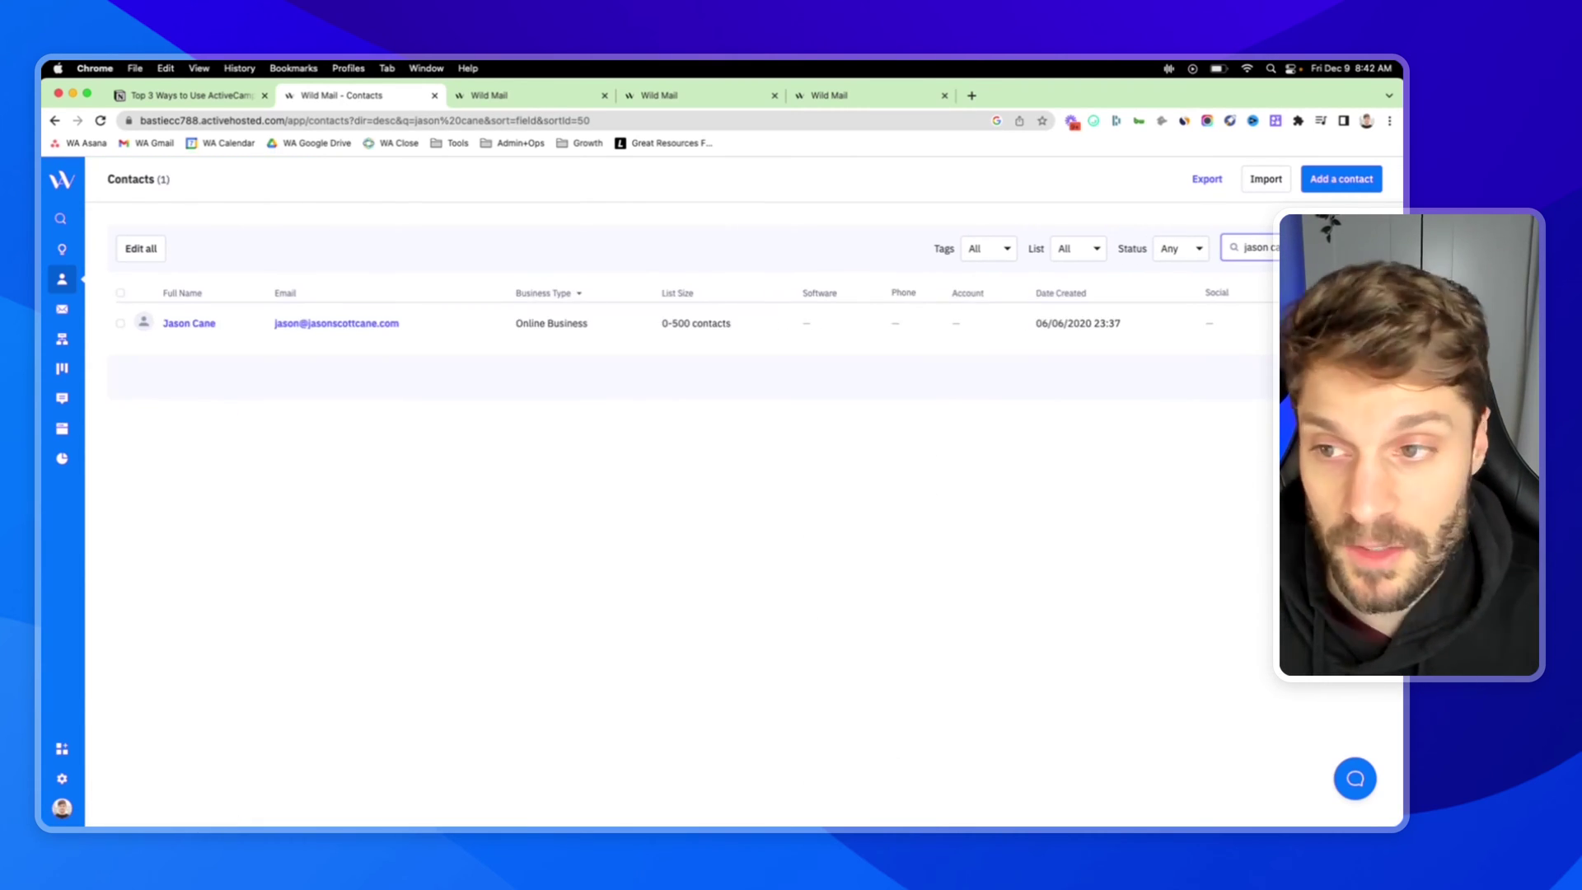
click(189, 324)
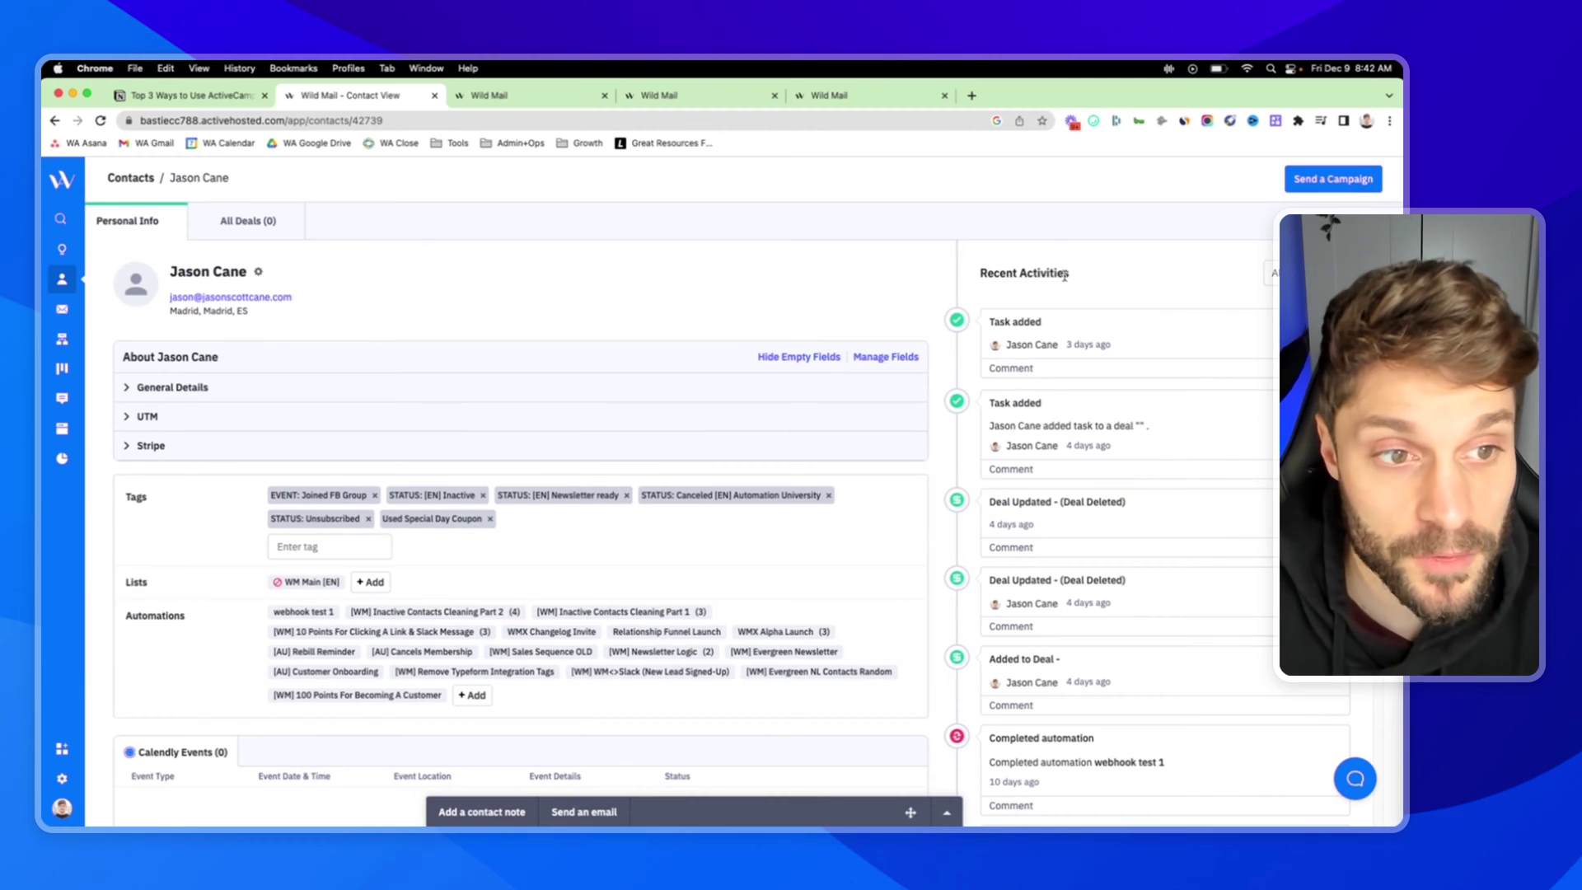
scroll(1100, 428, down, 15)
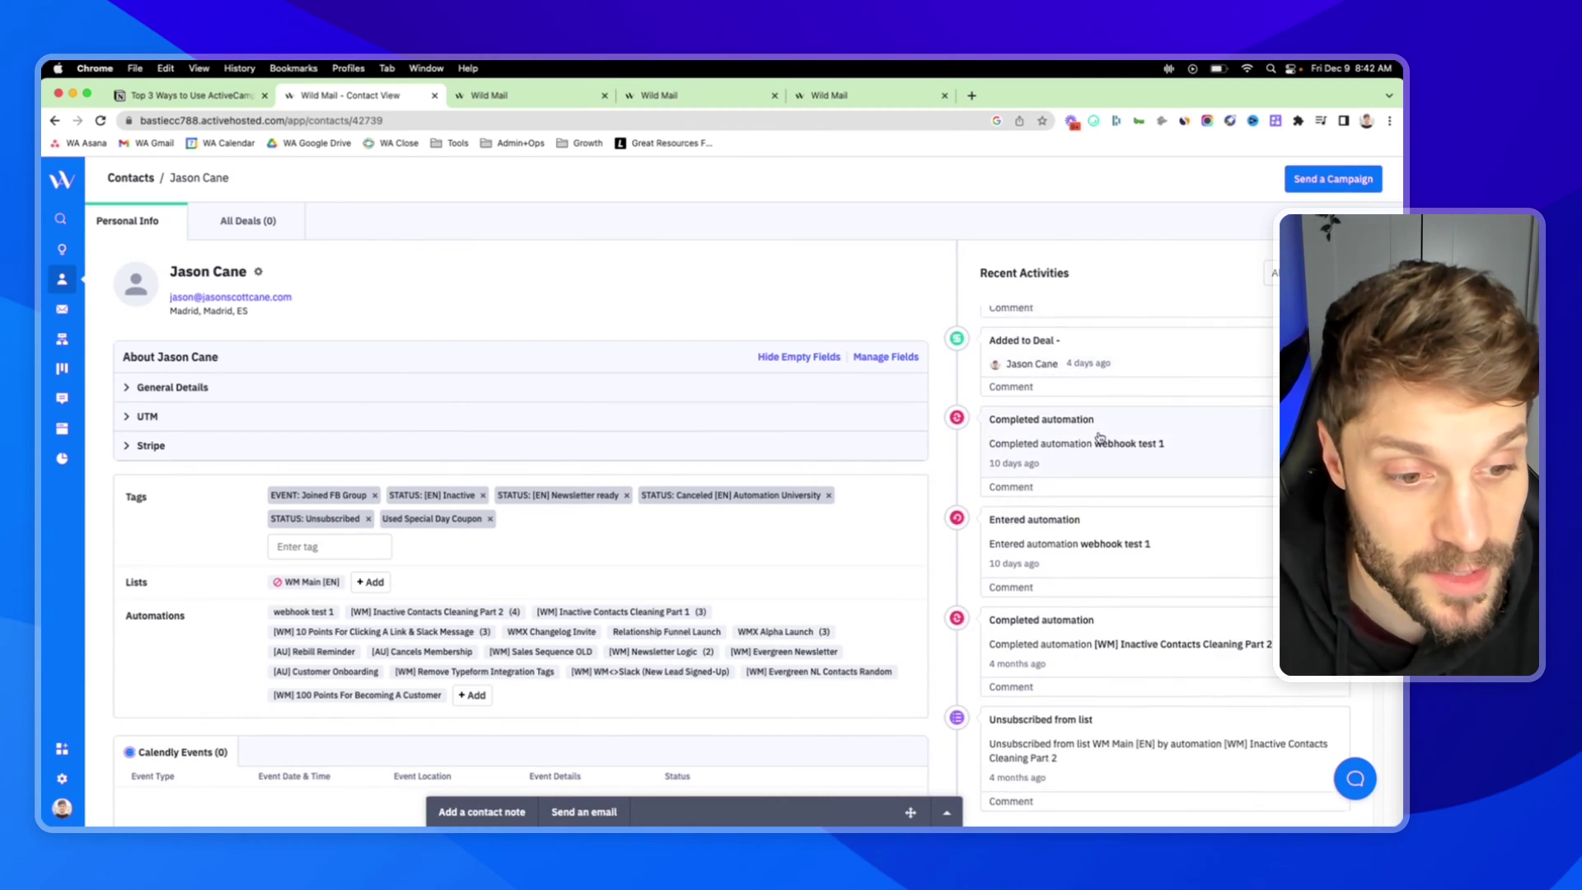
scroll(1131, 501, up, 15)
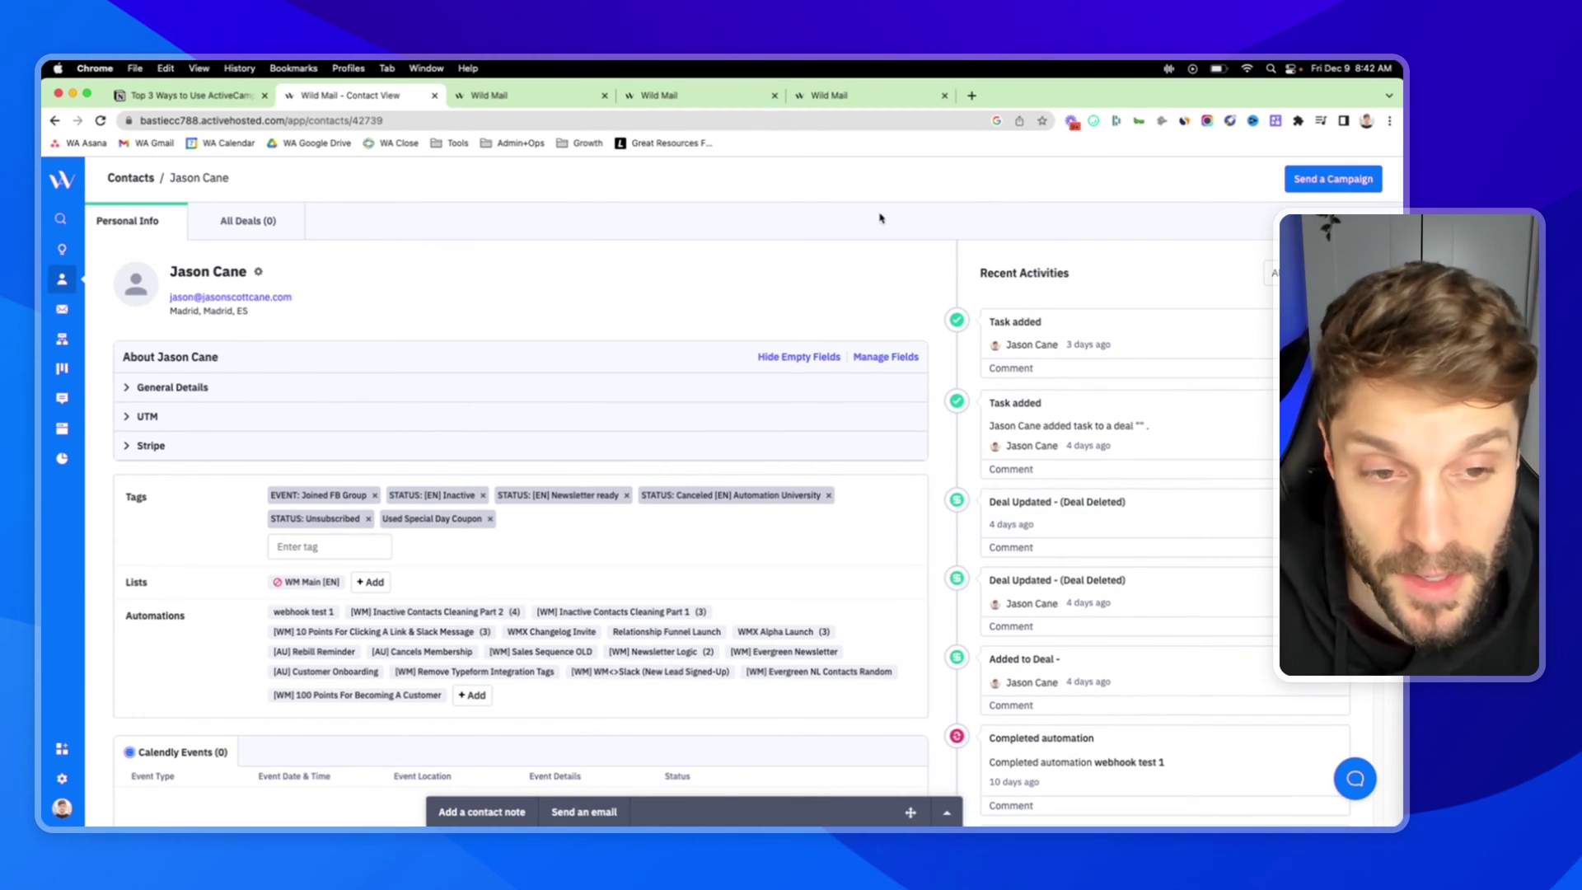
View the contact's deals, discard a draft deal after checking pipelines, and open the Wild Mail board
click(247, 222)
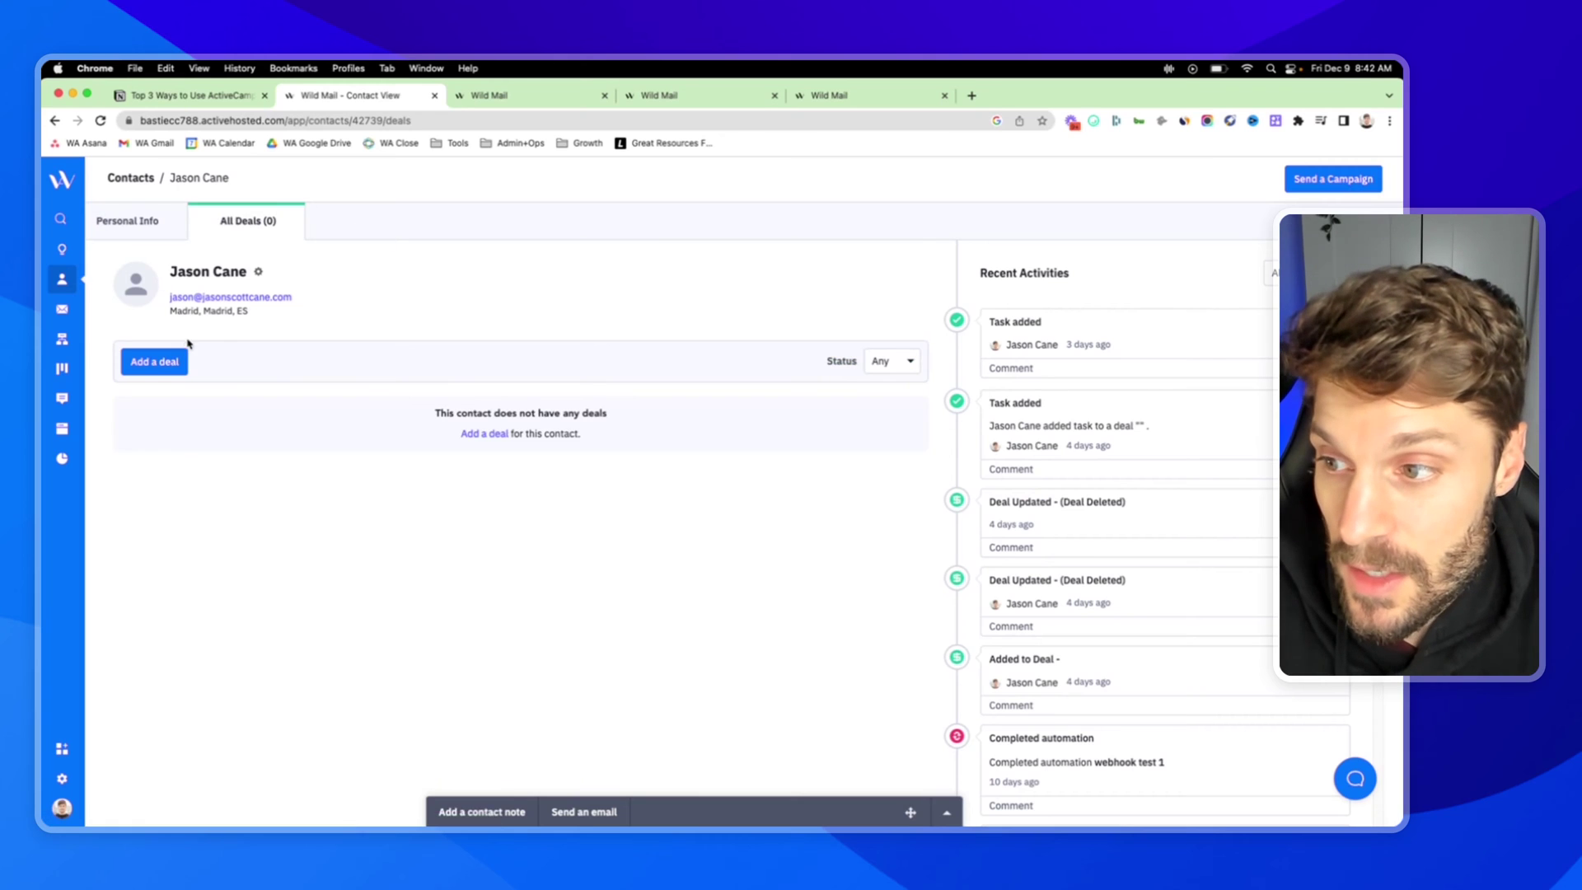
click(169, 361)
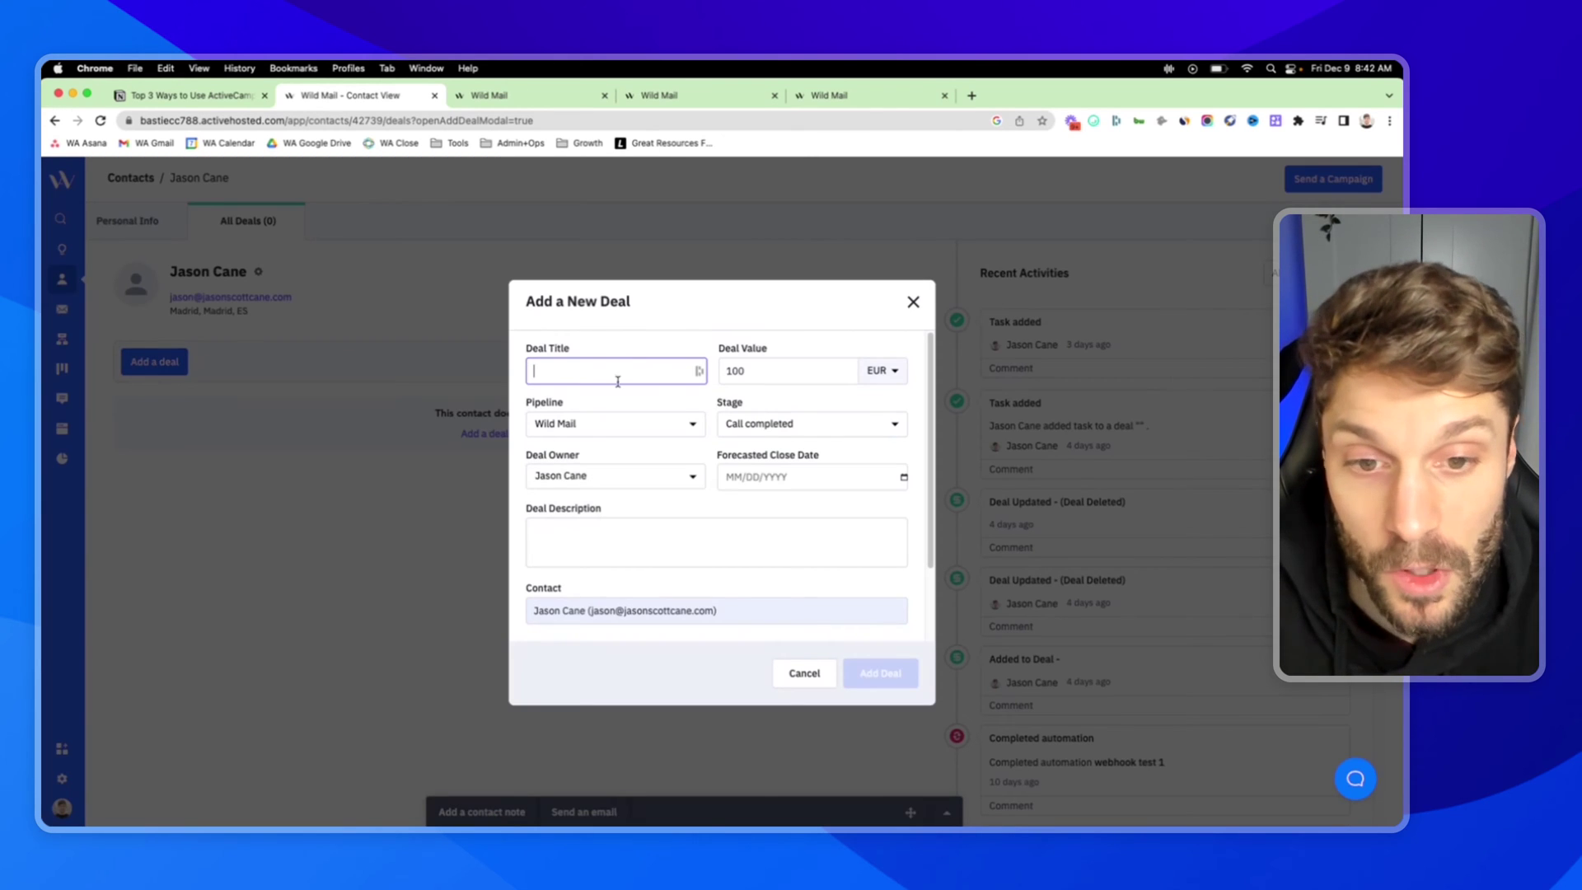
click(697, 425)
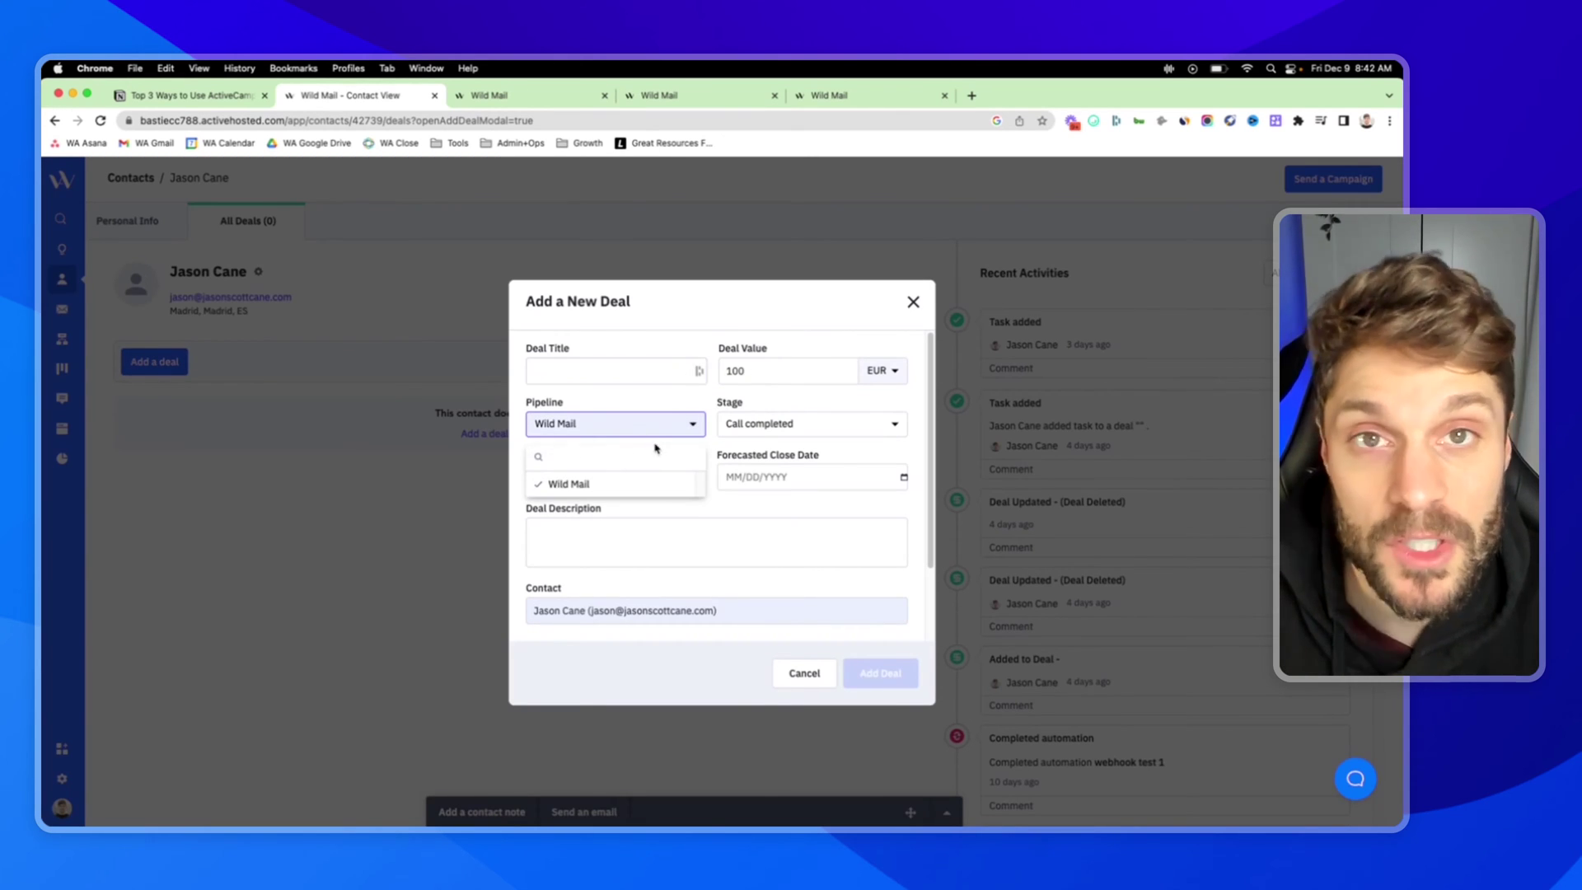
click(674, 311)
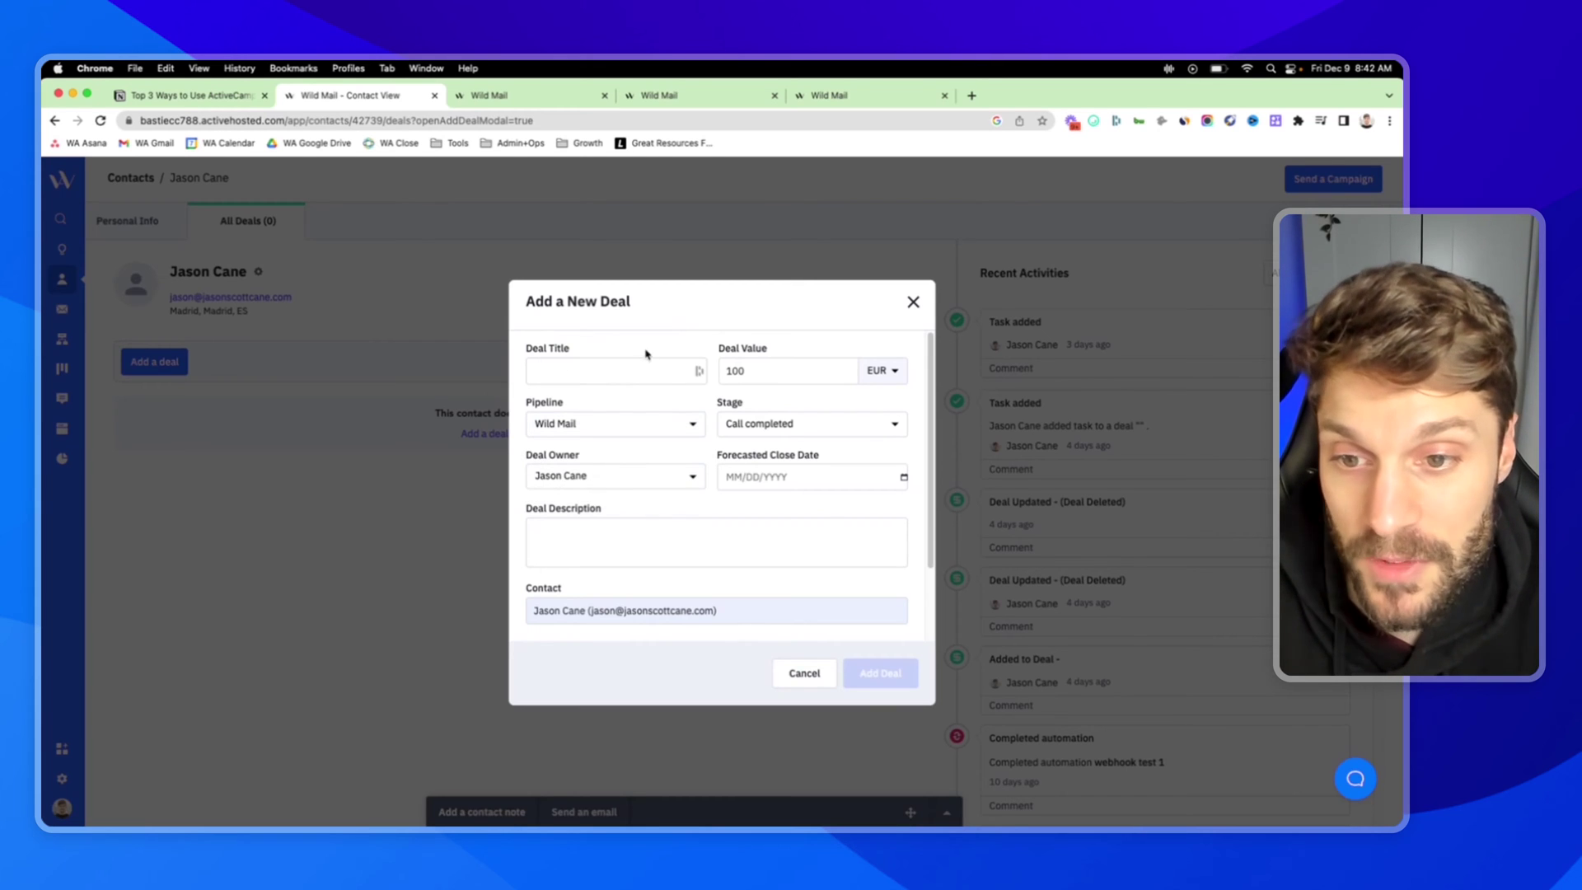
click(805, 674)
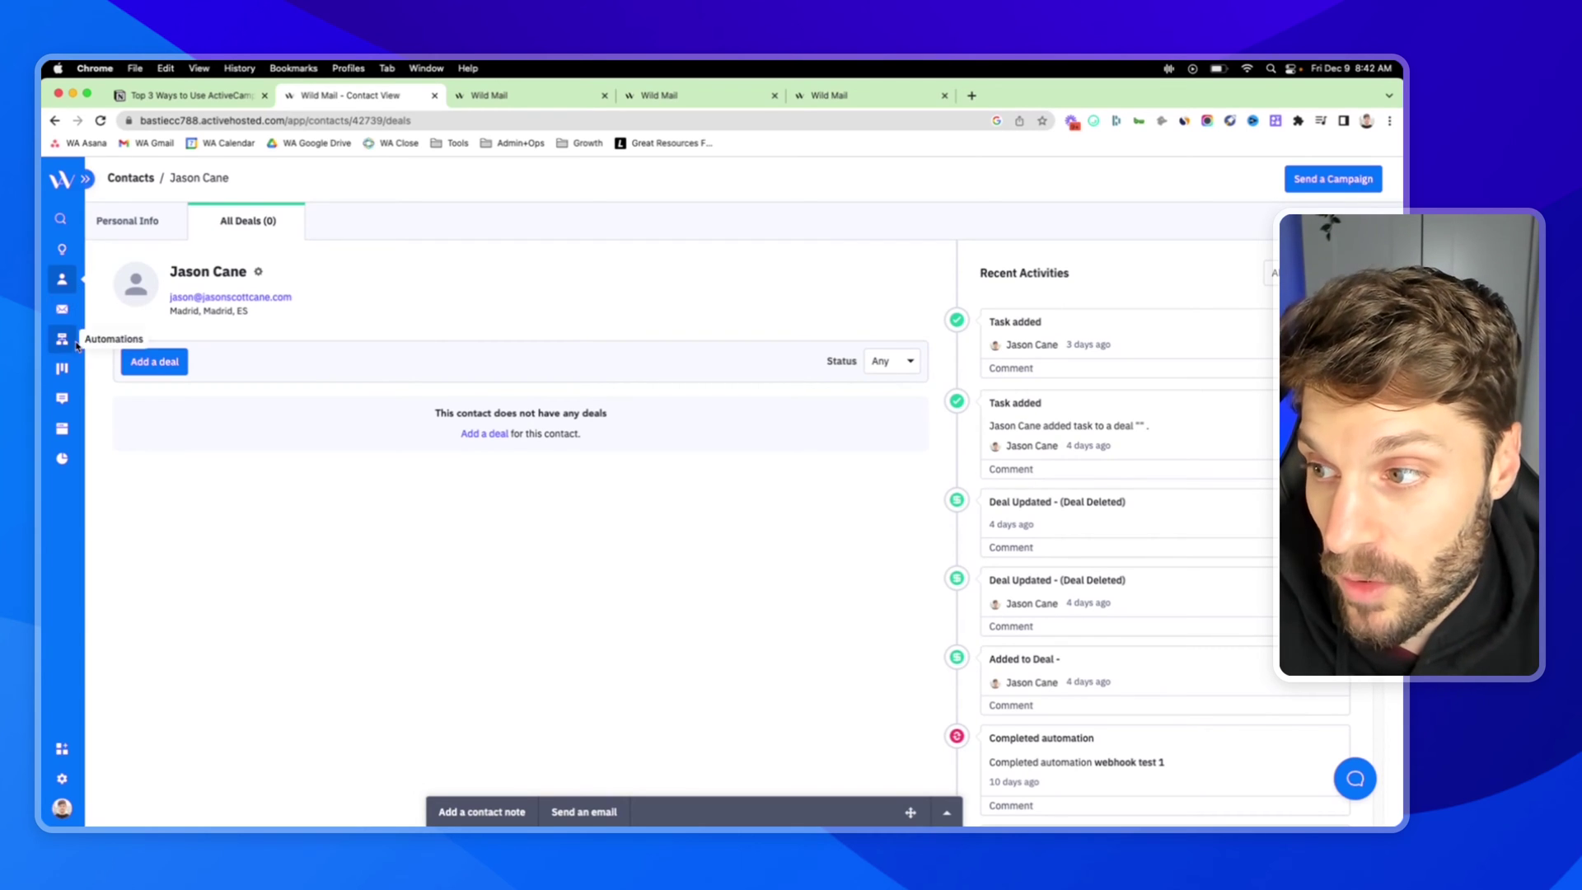
click(64, 368)
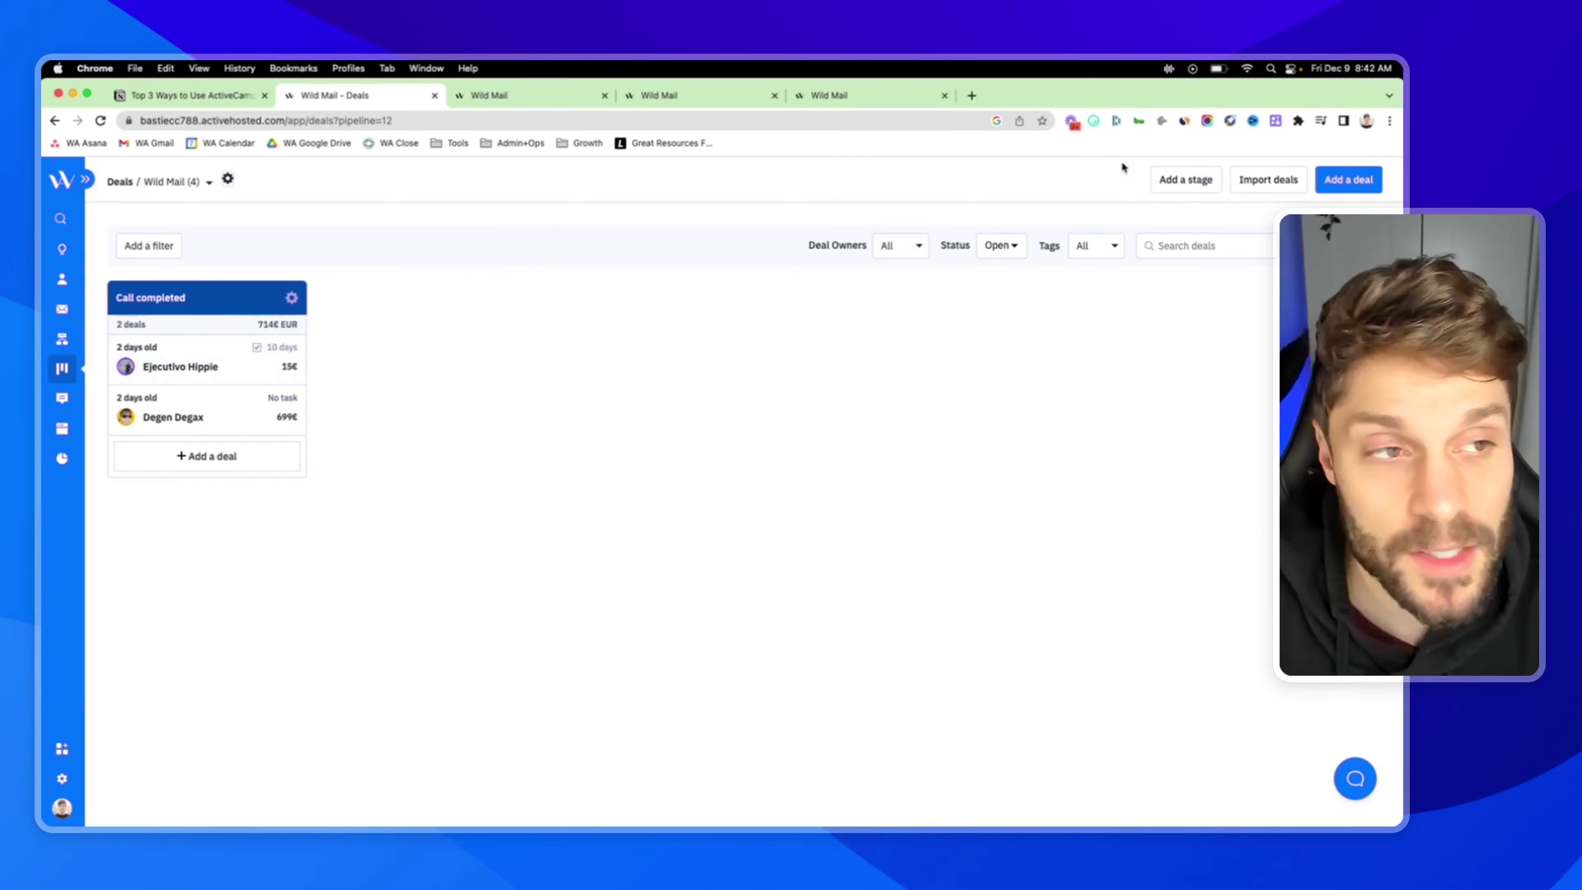
Create a teal 'Follow Up 1' stage and drag a Call completed deal toward it
click(1186, 180)
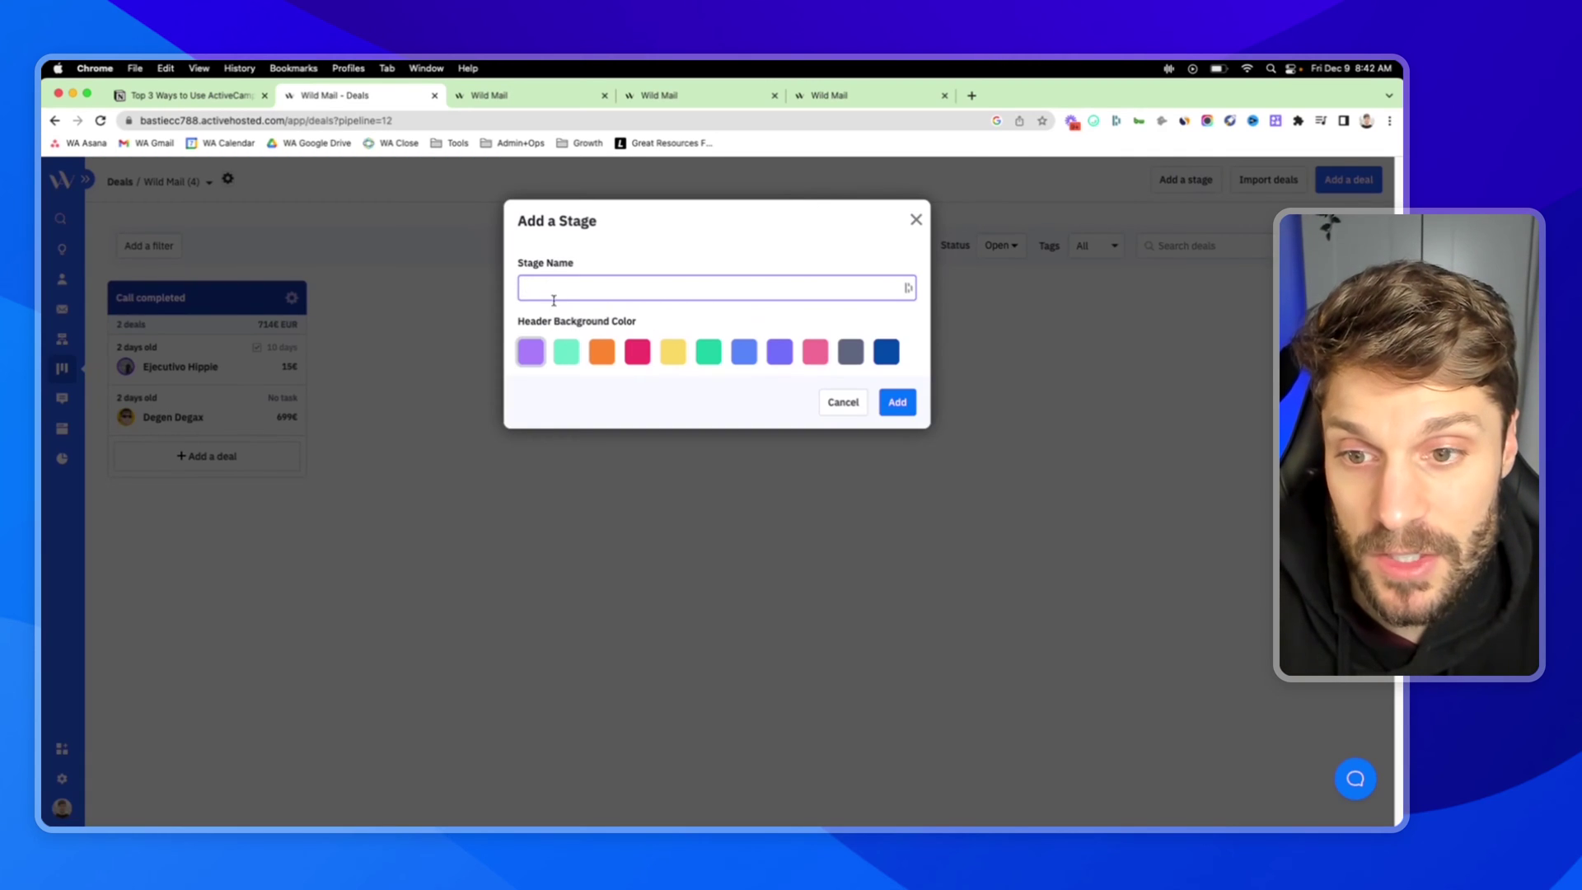
click(567, 352)
click(664, 290)
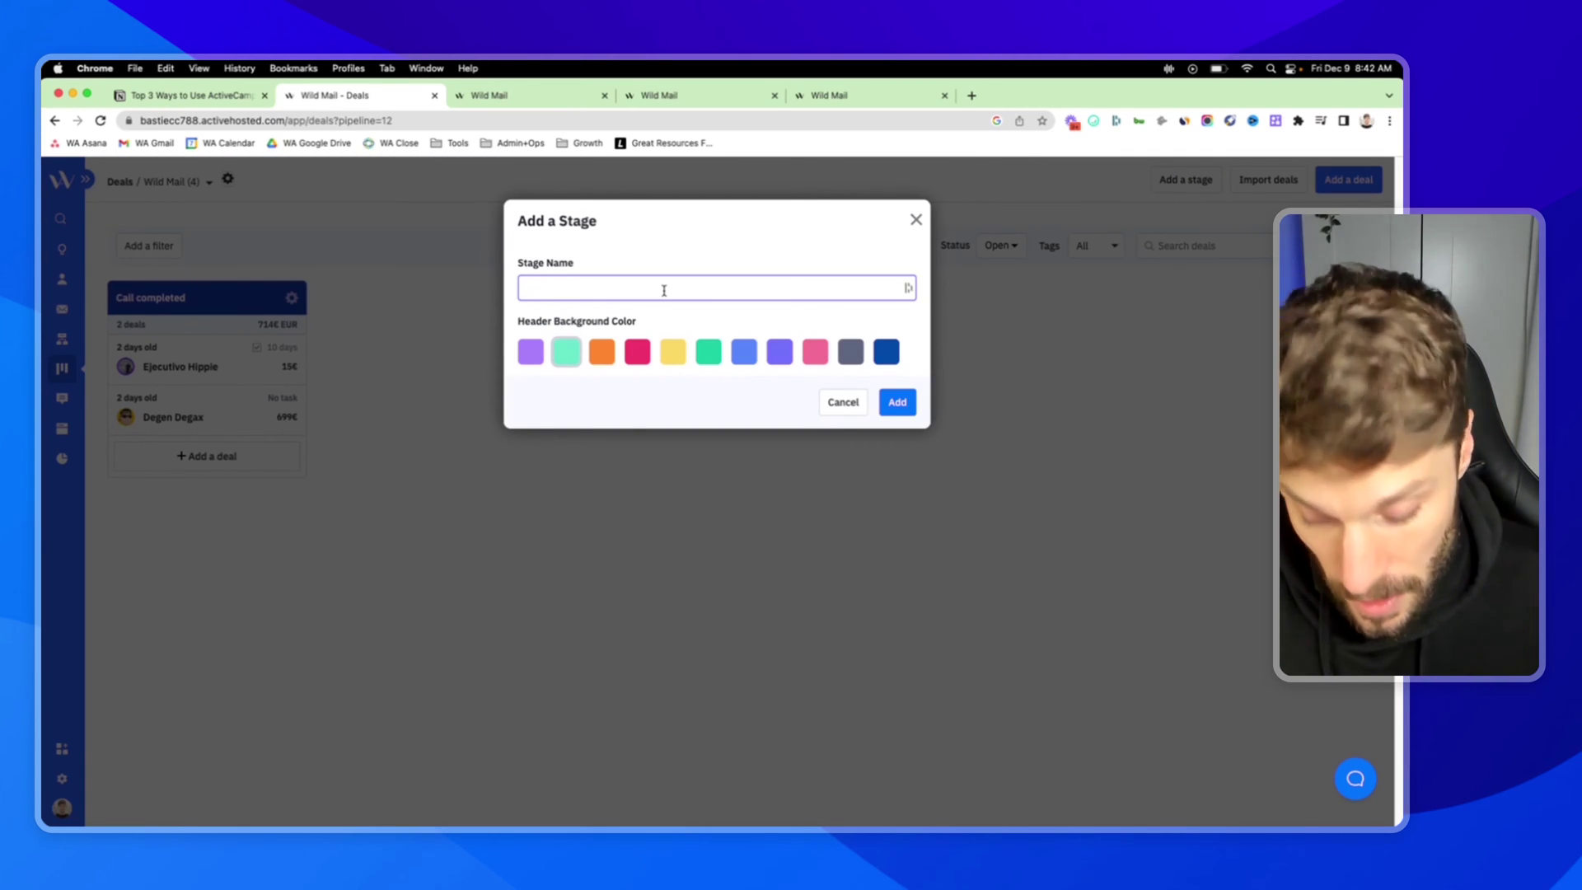
text(Follow Up )
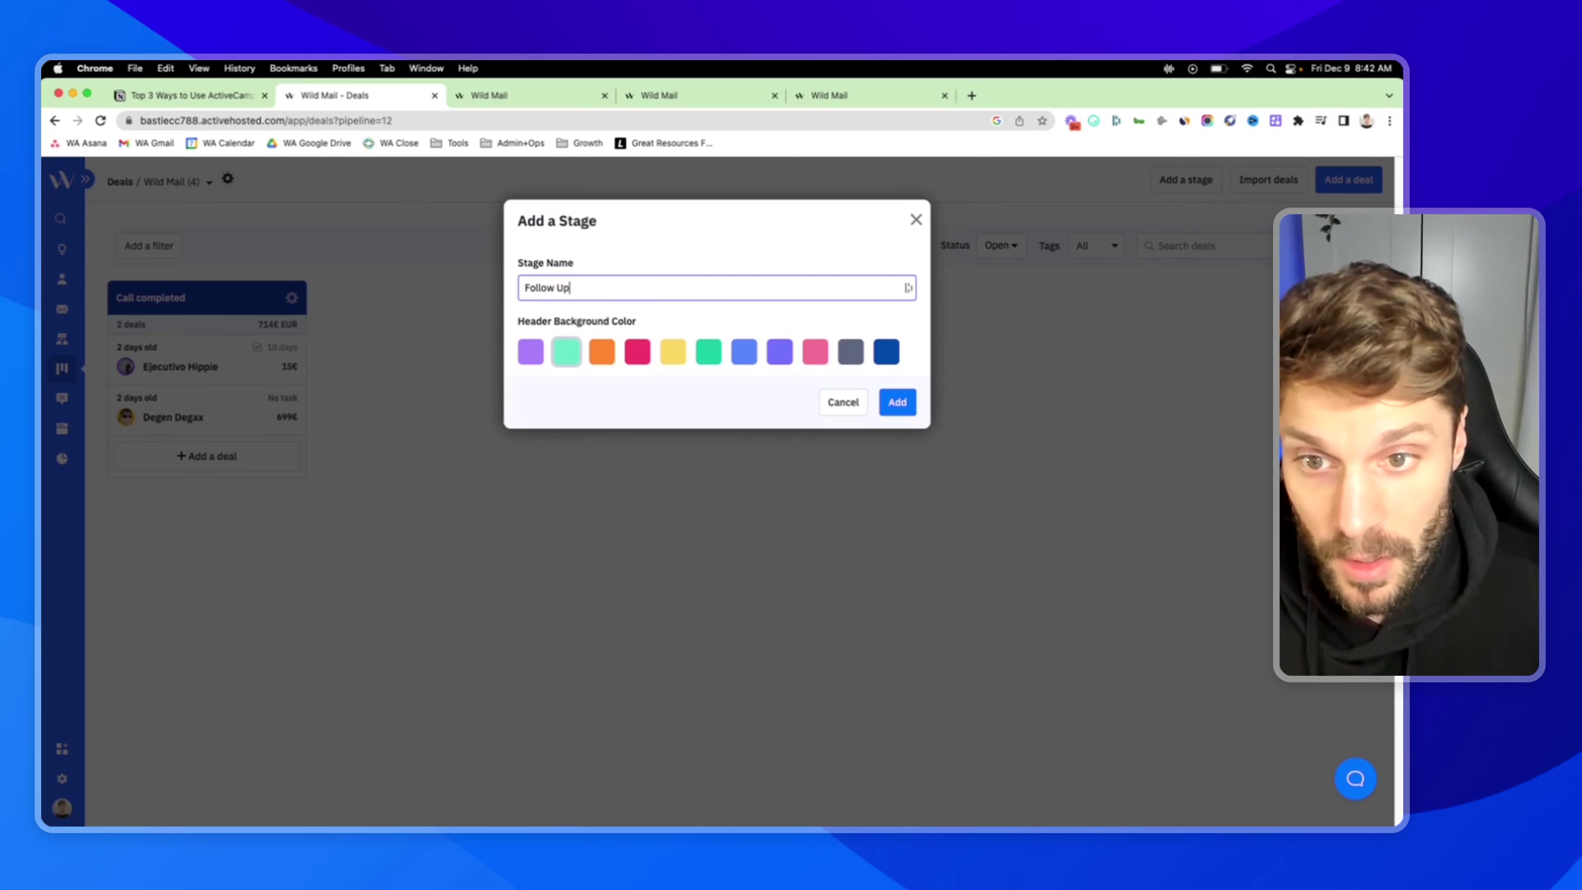
text(1)
click(897, 402)
mouse_move(234, 304)
mouse_down()
mouse_move(335, 301)
mouse_move(233, 303)
mouse_up()
drag(203, 365, 171, 389)
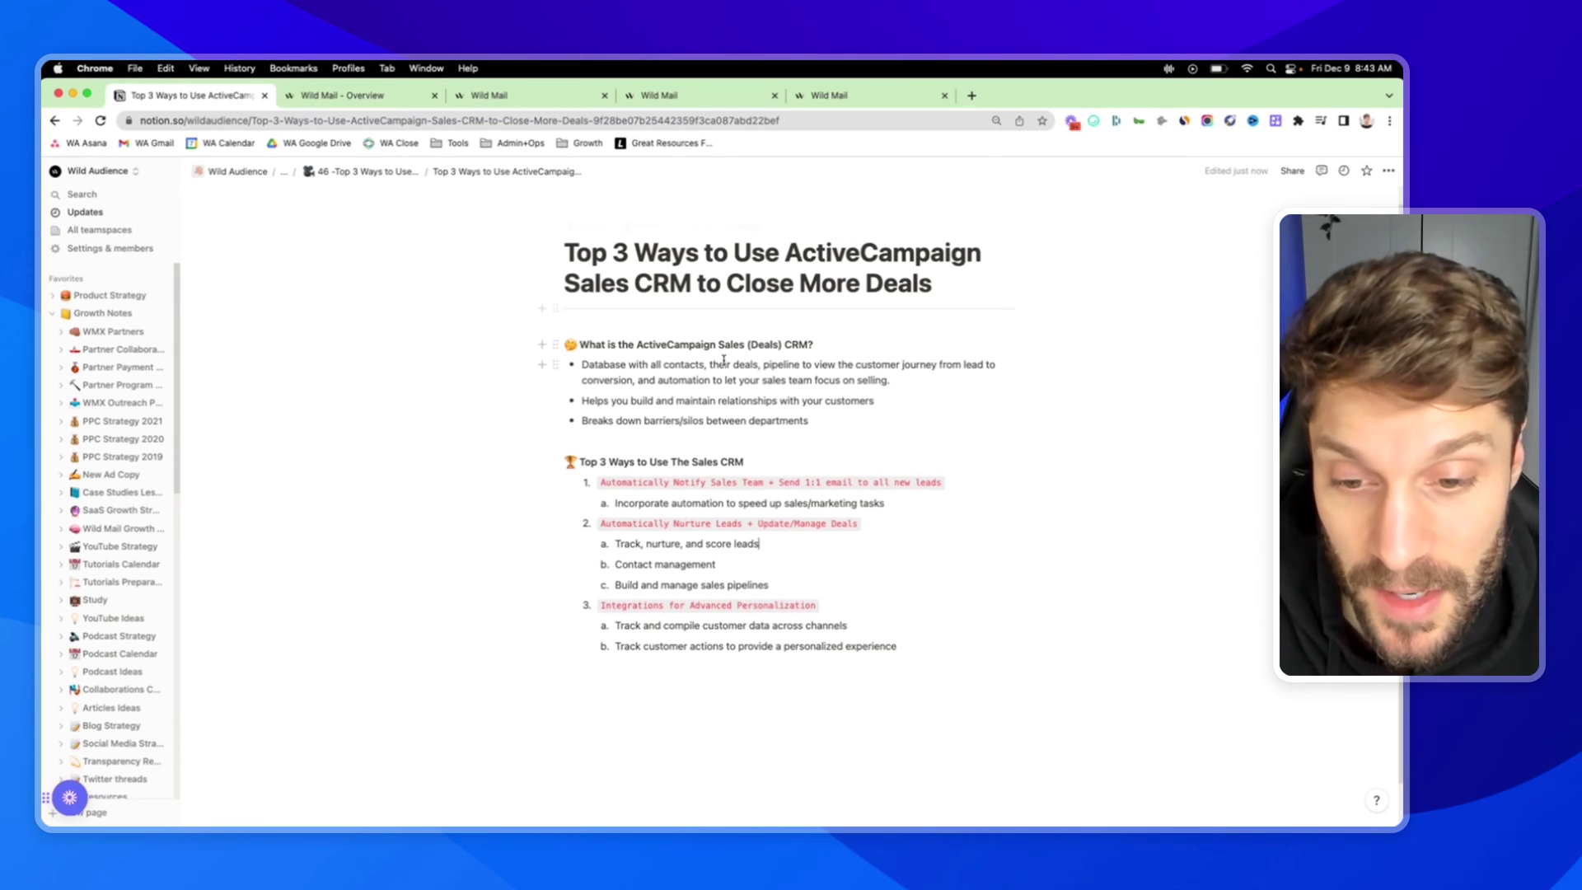
scroll(721, 383, down, 1)
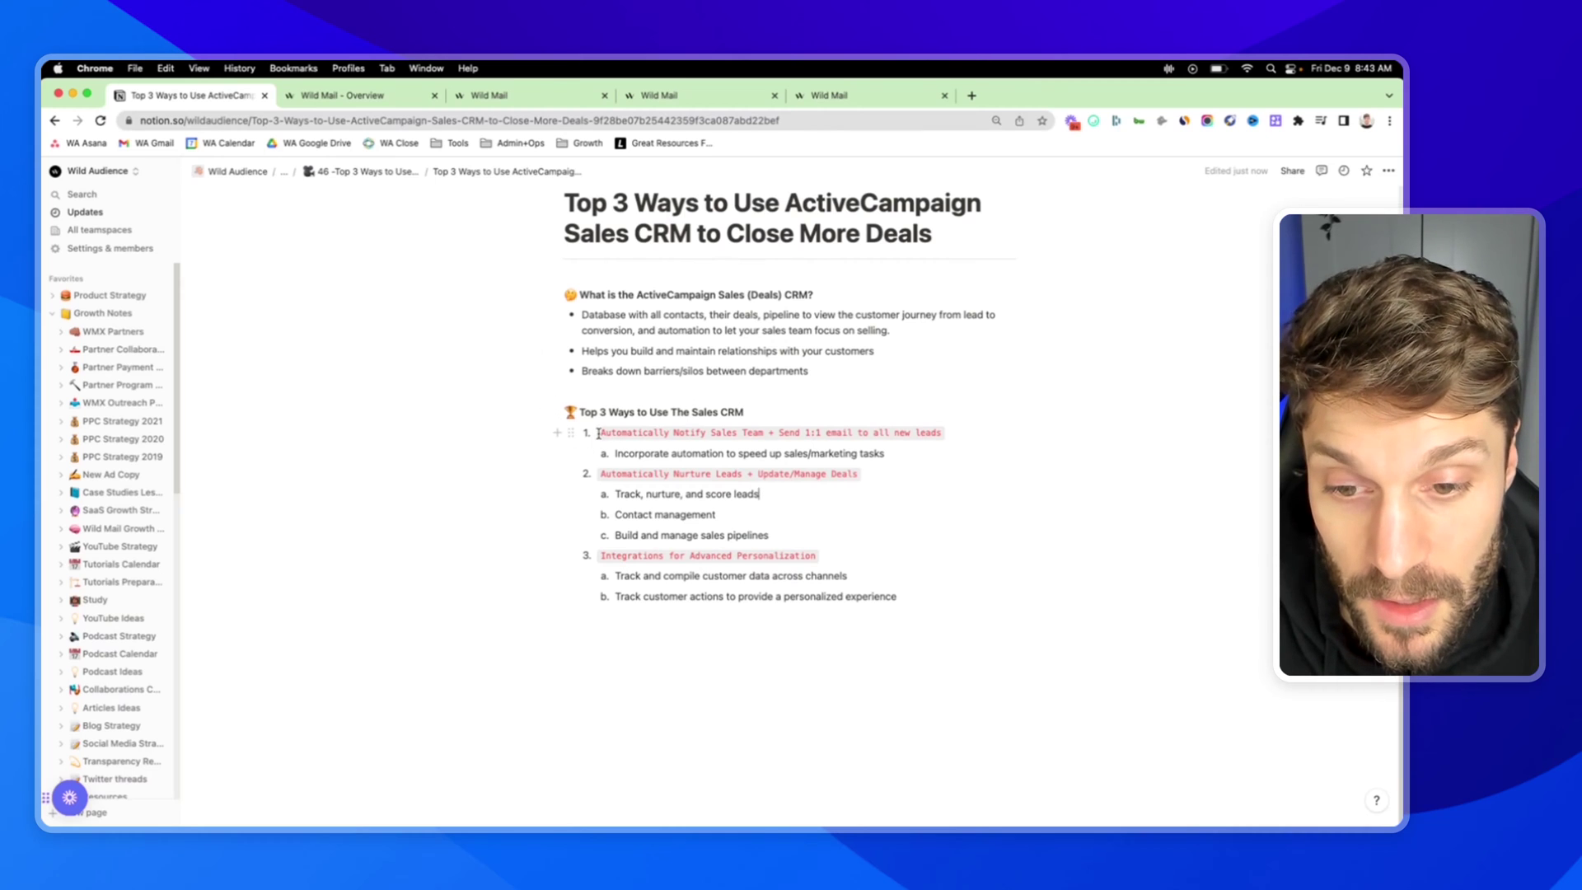
drag(601, 432, 954, 427)
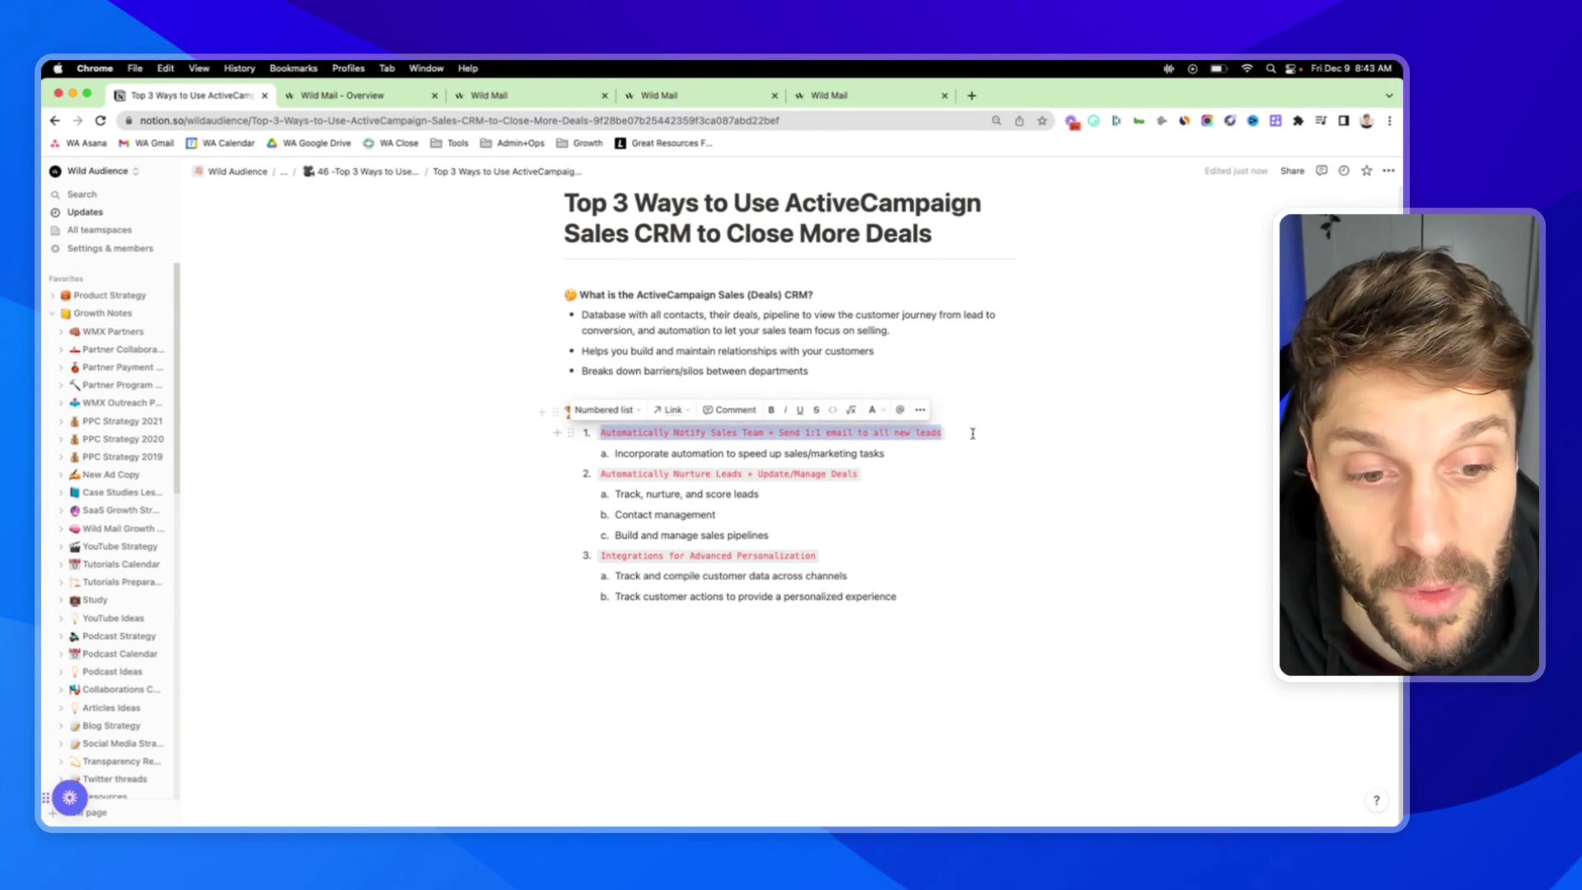
click(966, 432)
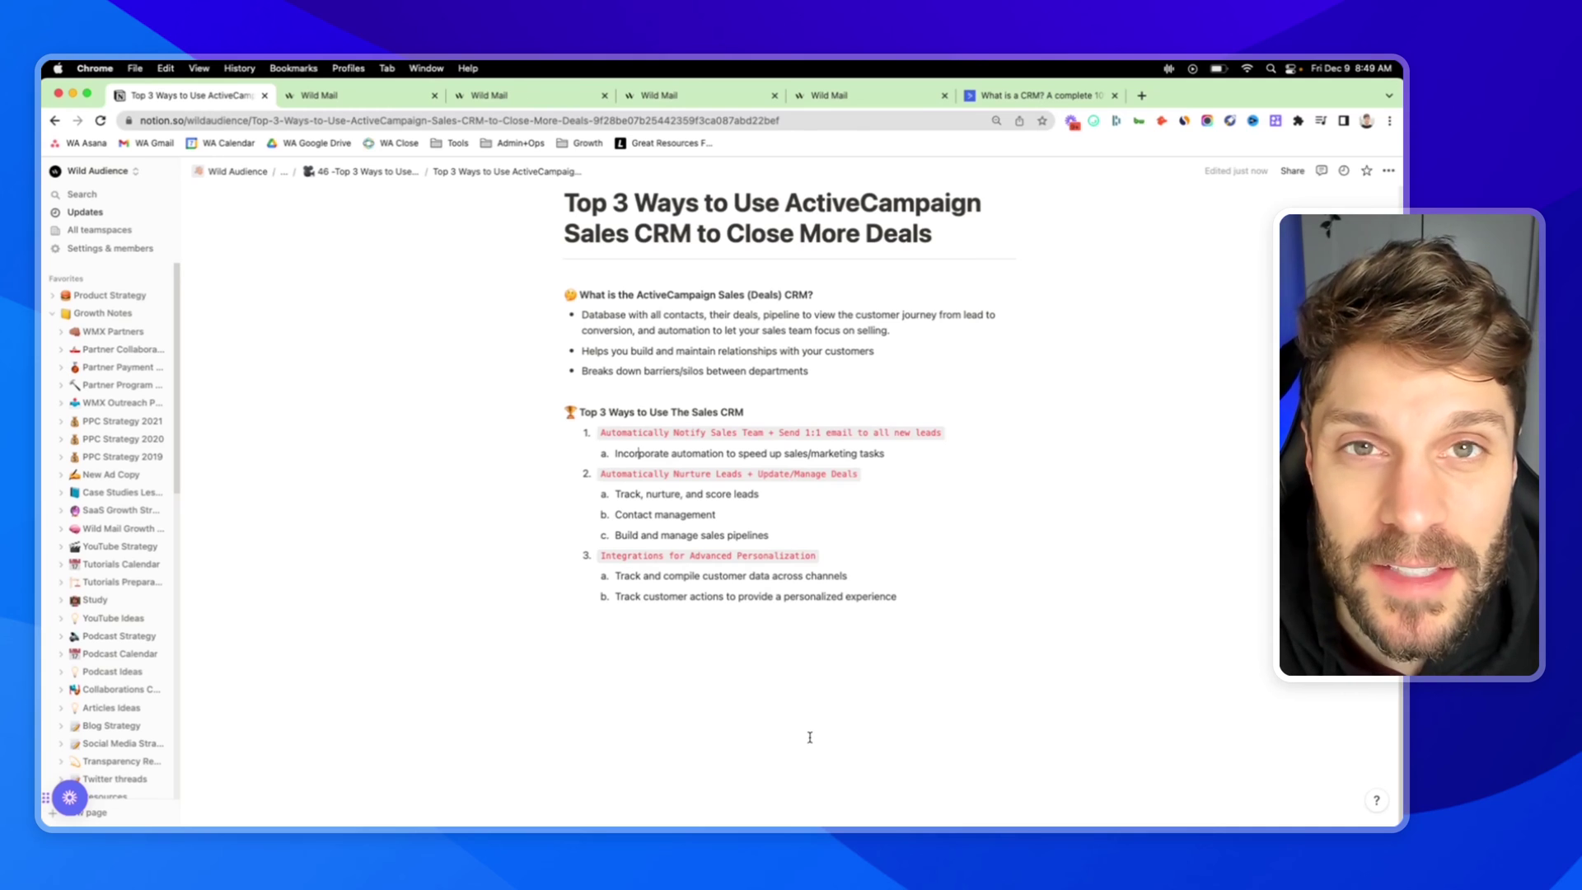
click(395, 97)
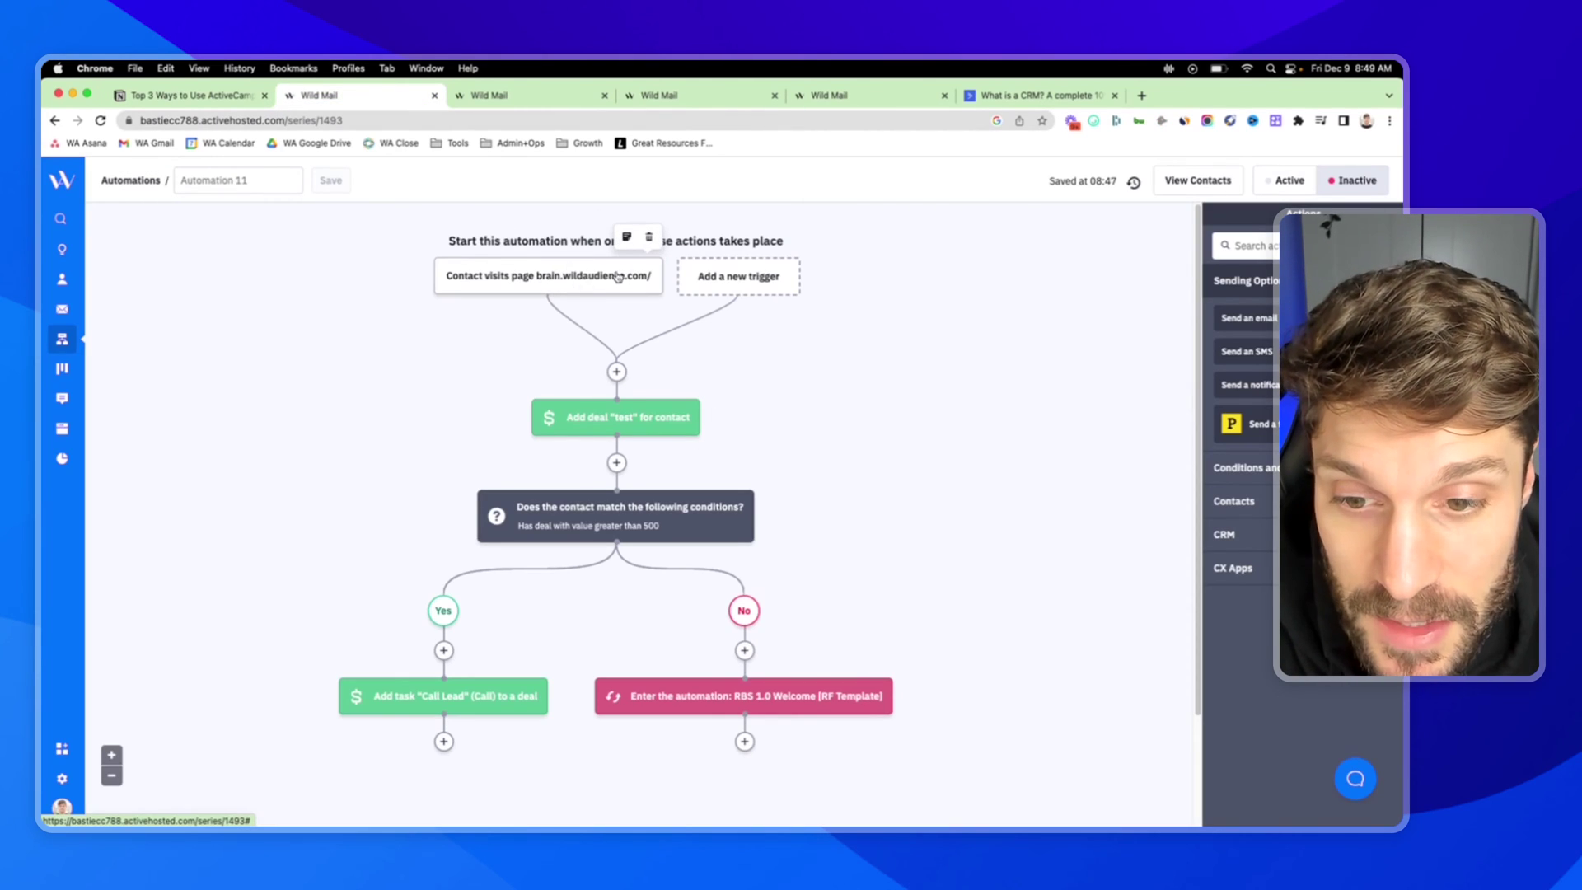
scroll(604, 283, down, 2)
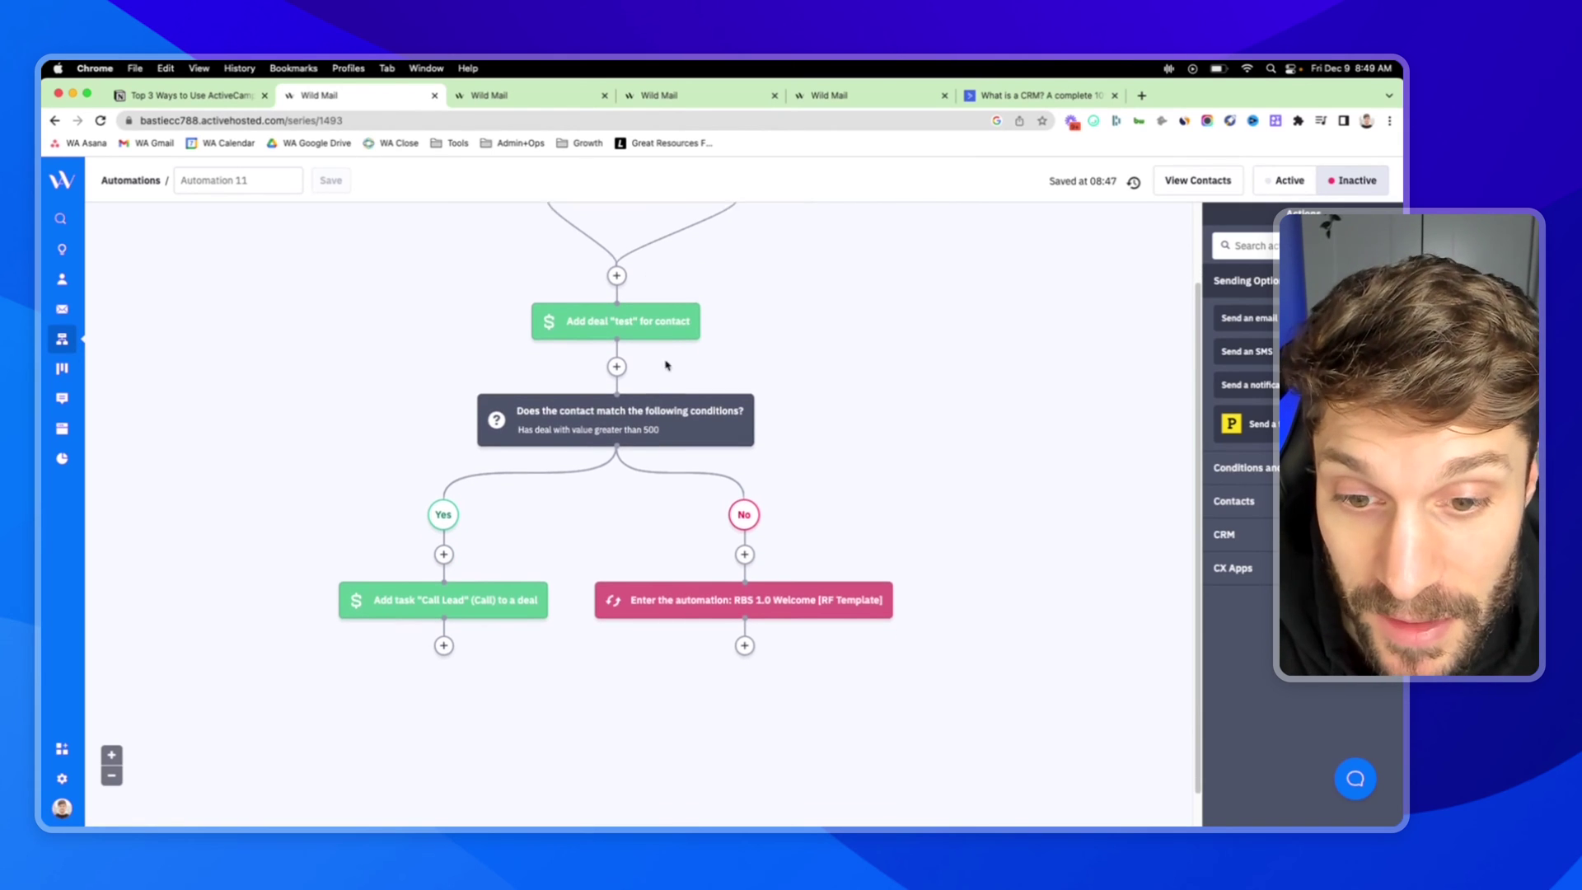
scroll(642, 354, down, 1)
mouse_move(614, 401)
scroll(638, 408, down, 1)
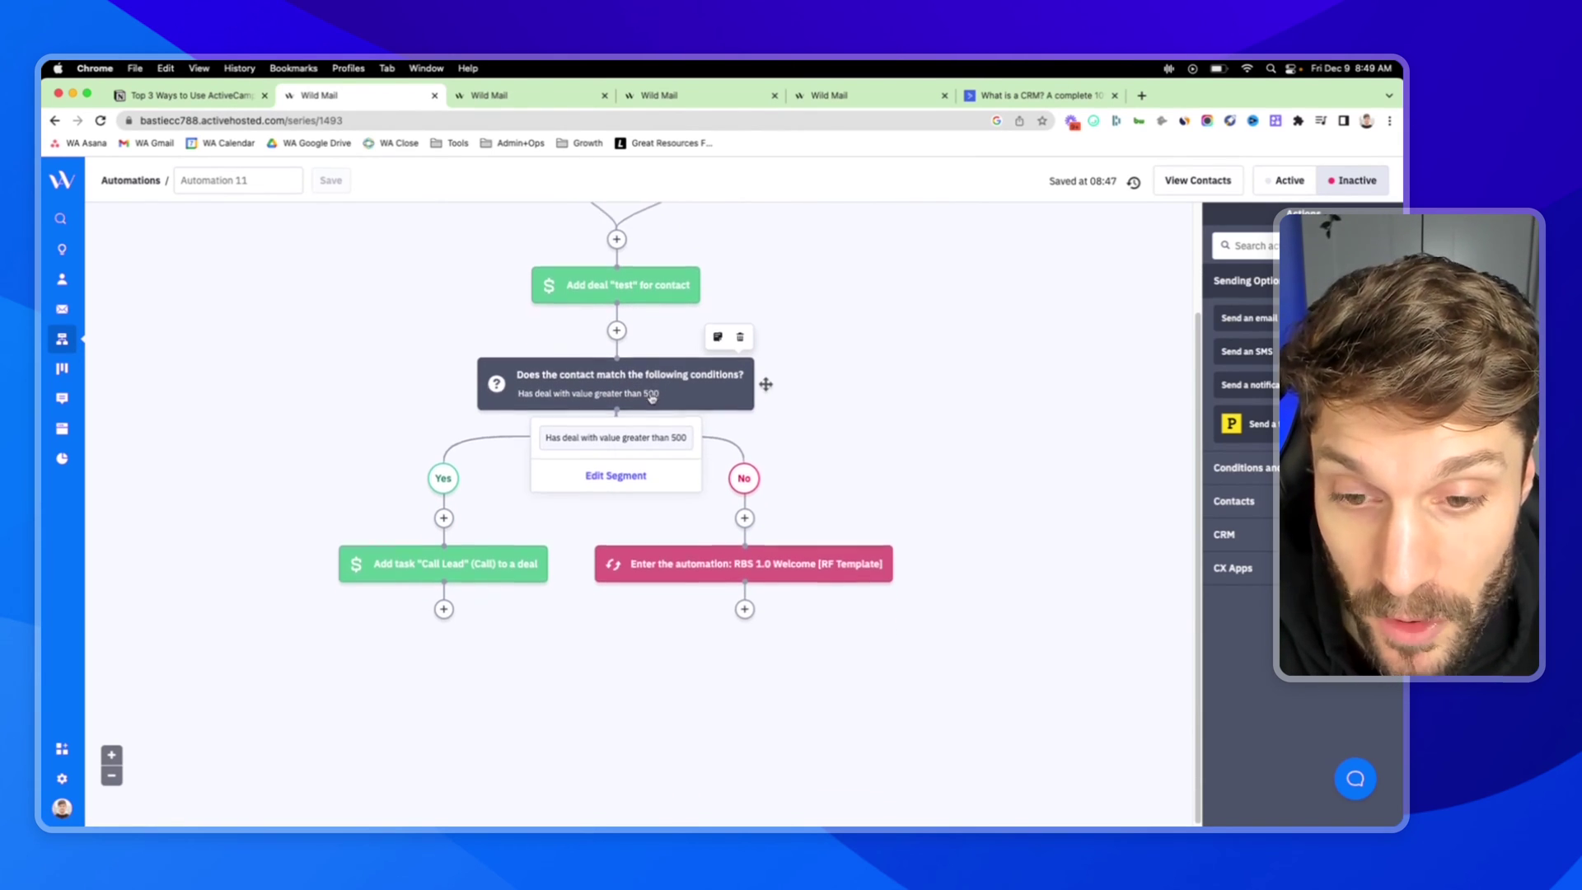
mouse_move(444, 569)
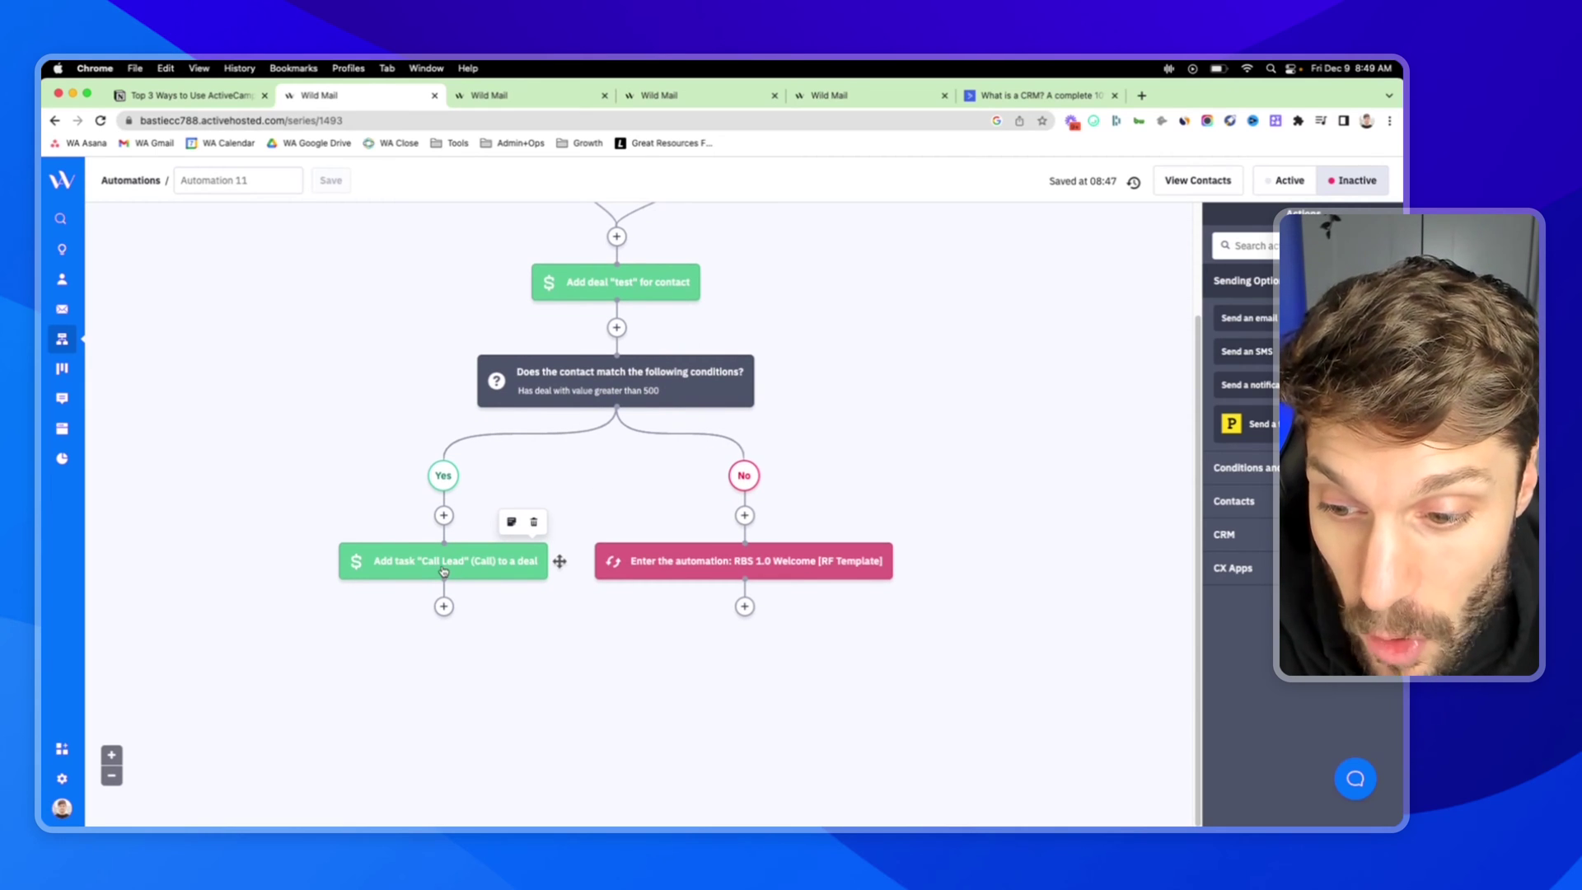
mouse_move(610, 288)
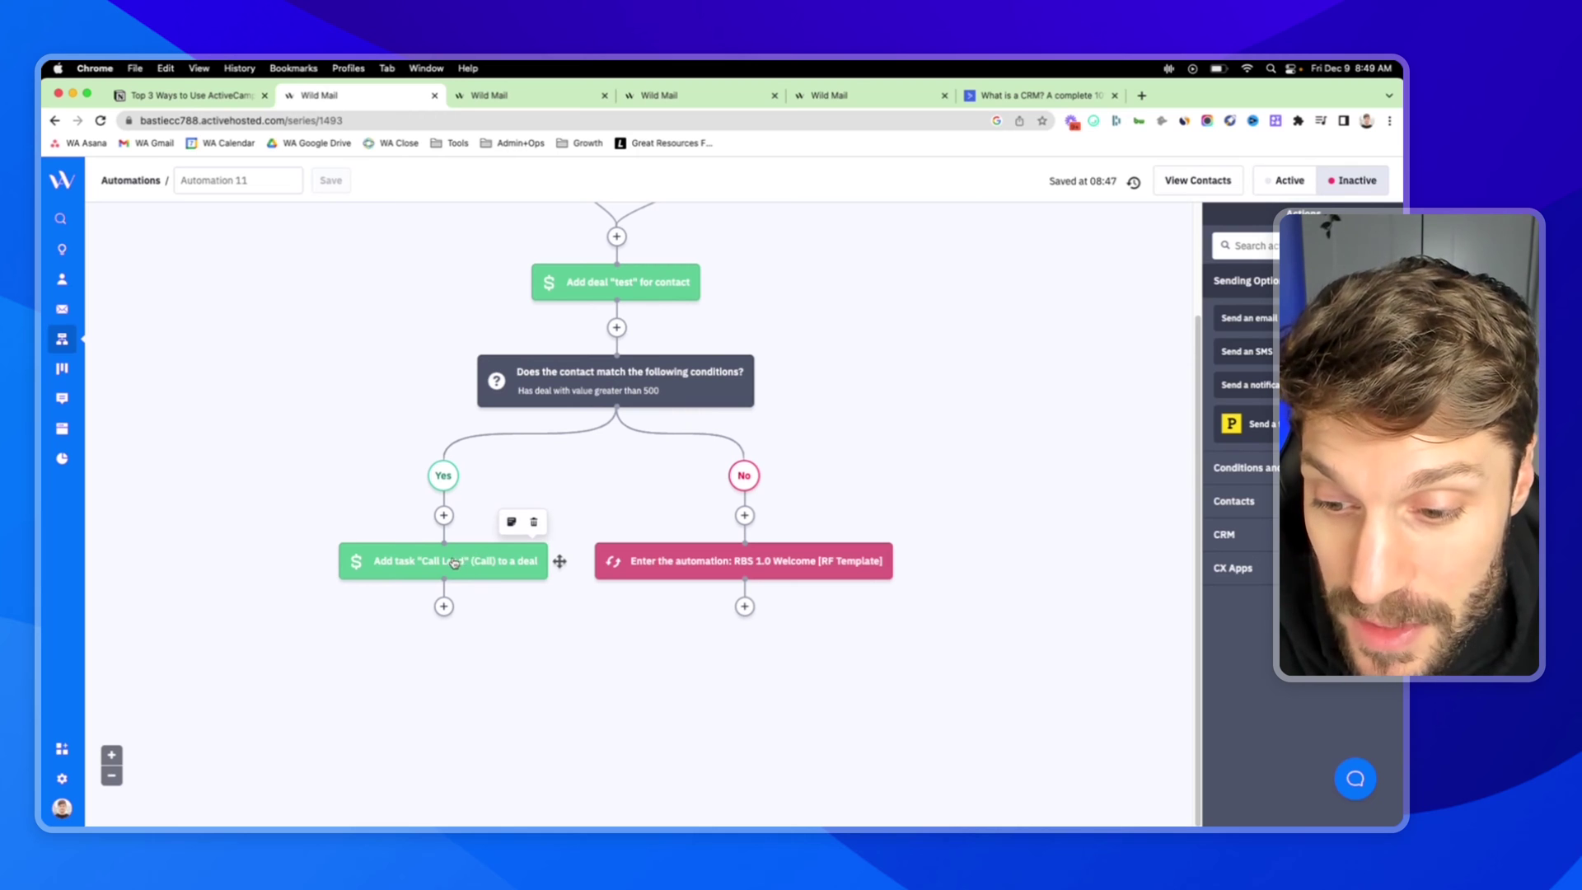
mouse_move(585, 367)
mouse_move(775, 565)
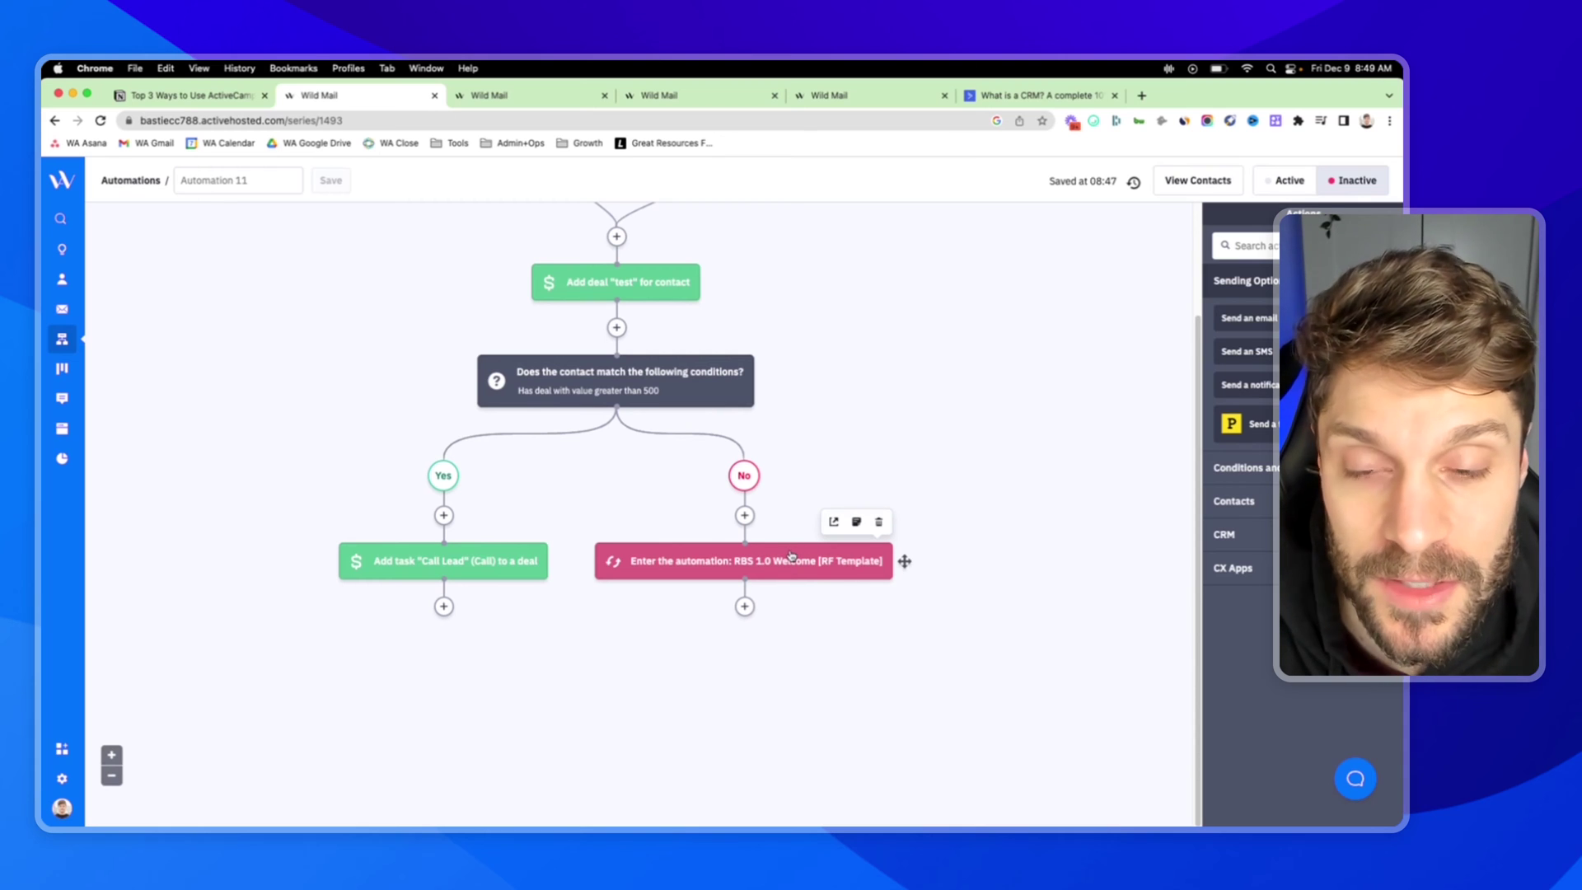
On the Notion outline, highlight list items including 'Send 1:1 email to all new leads'
click(190, 95)
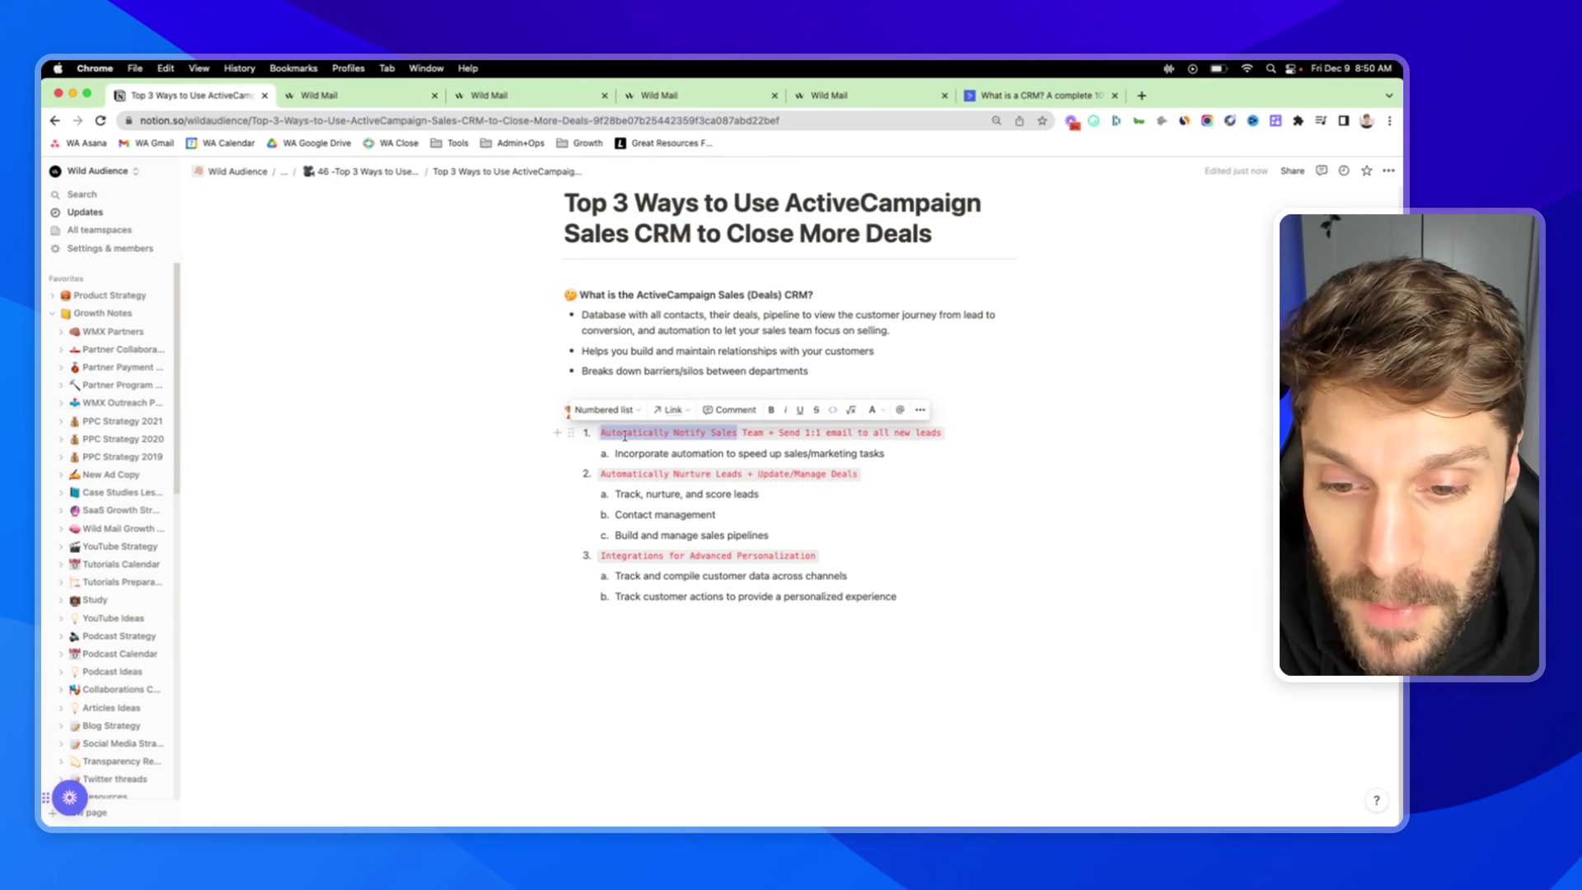
click(601, 435)
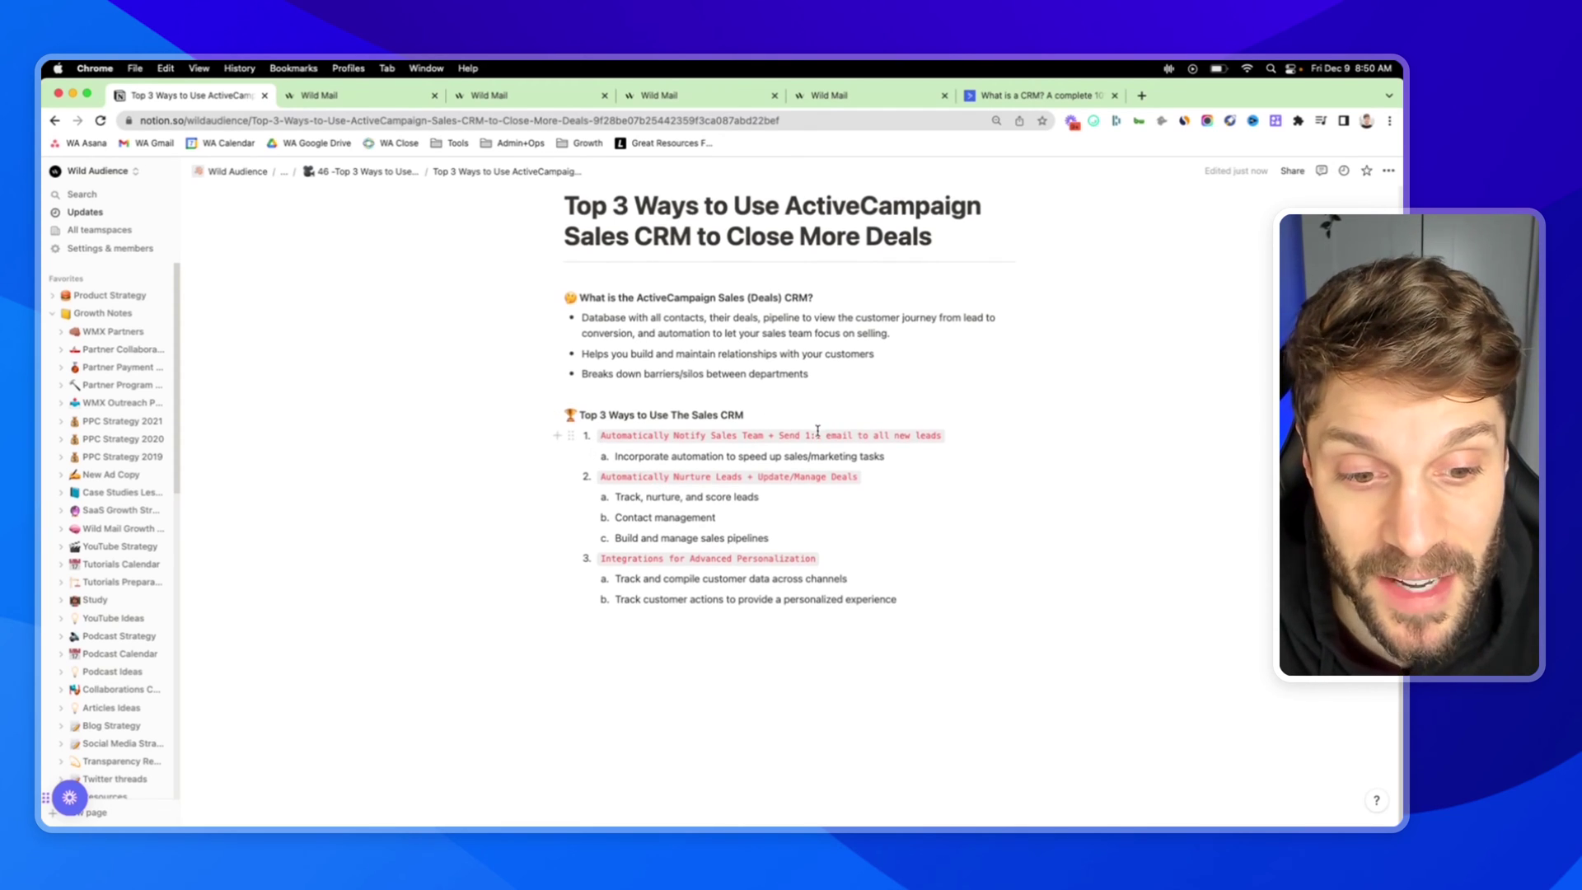
scroll(791, 462, up, 1)
scroll(824, 475, down, 1)
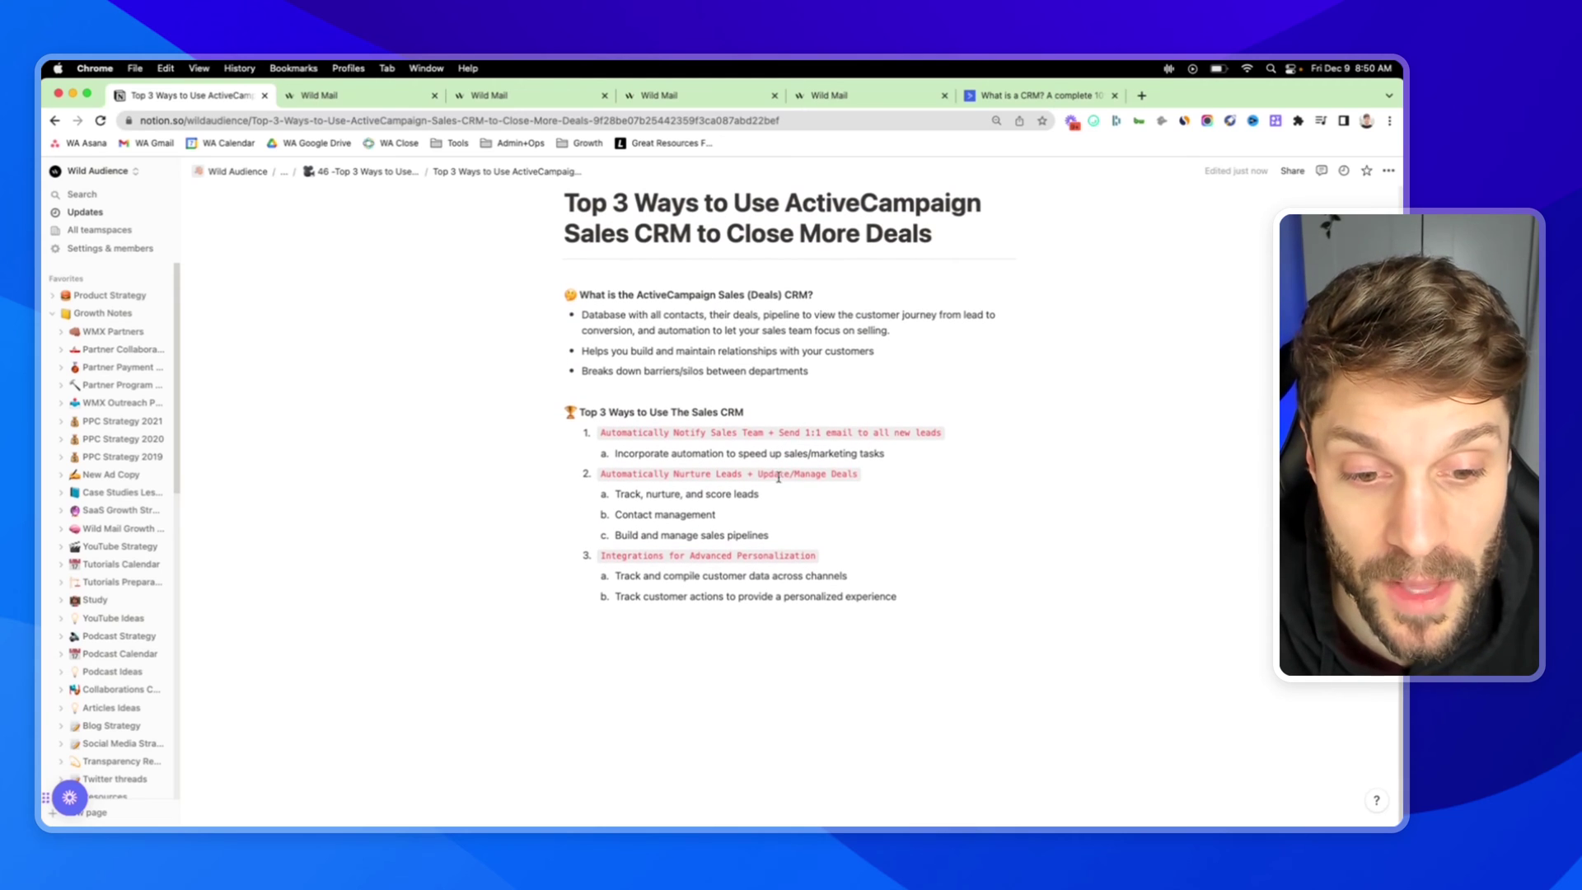
drag(865, 474, 600, 474)
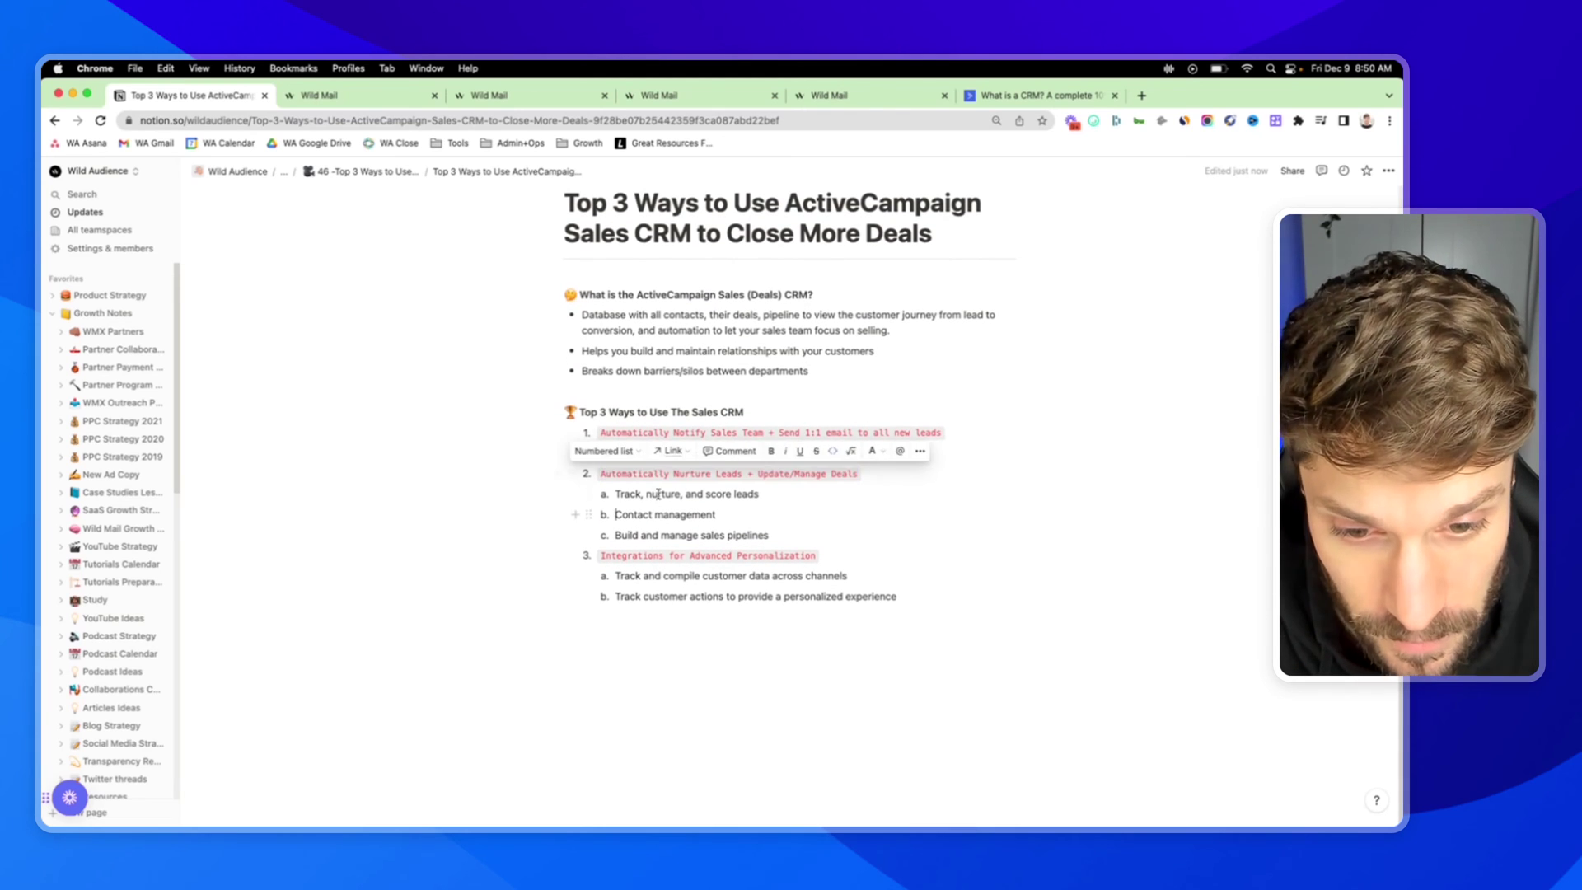
click(816, 421)
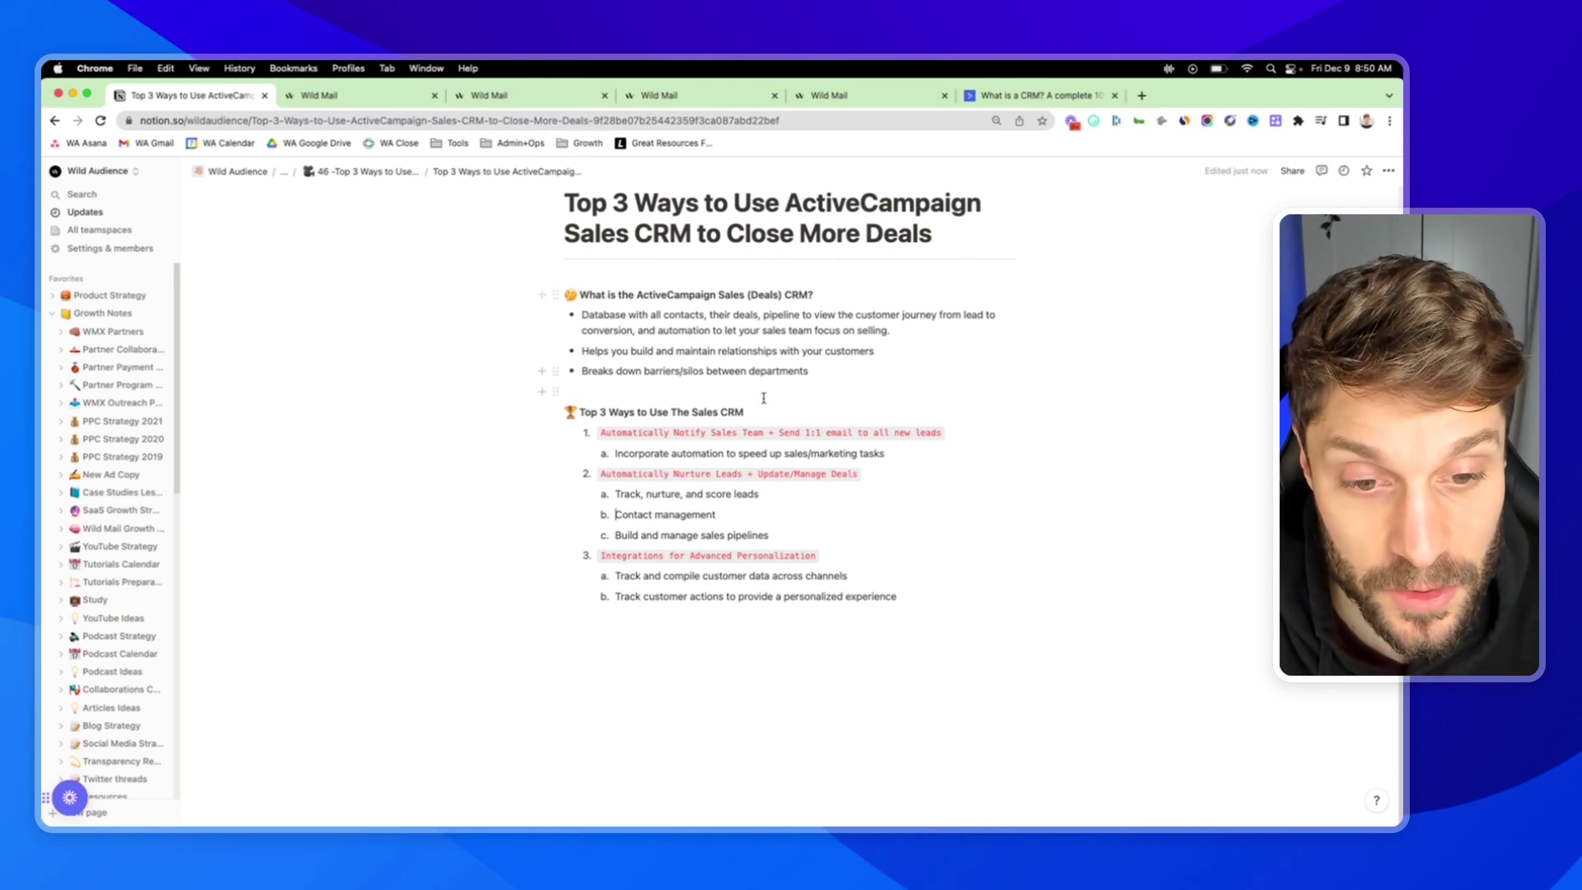
drag(784, 432, 938, 434)
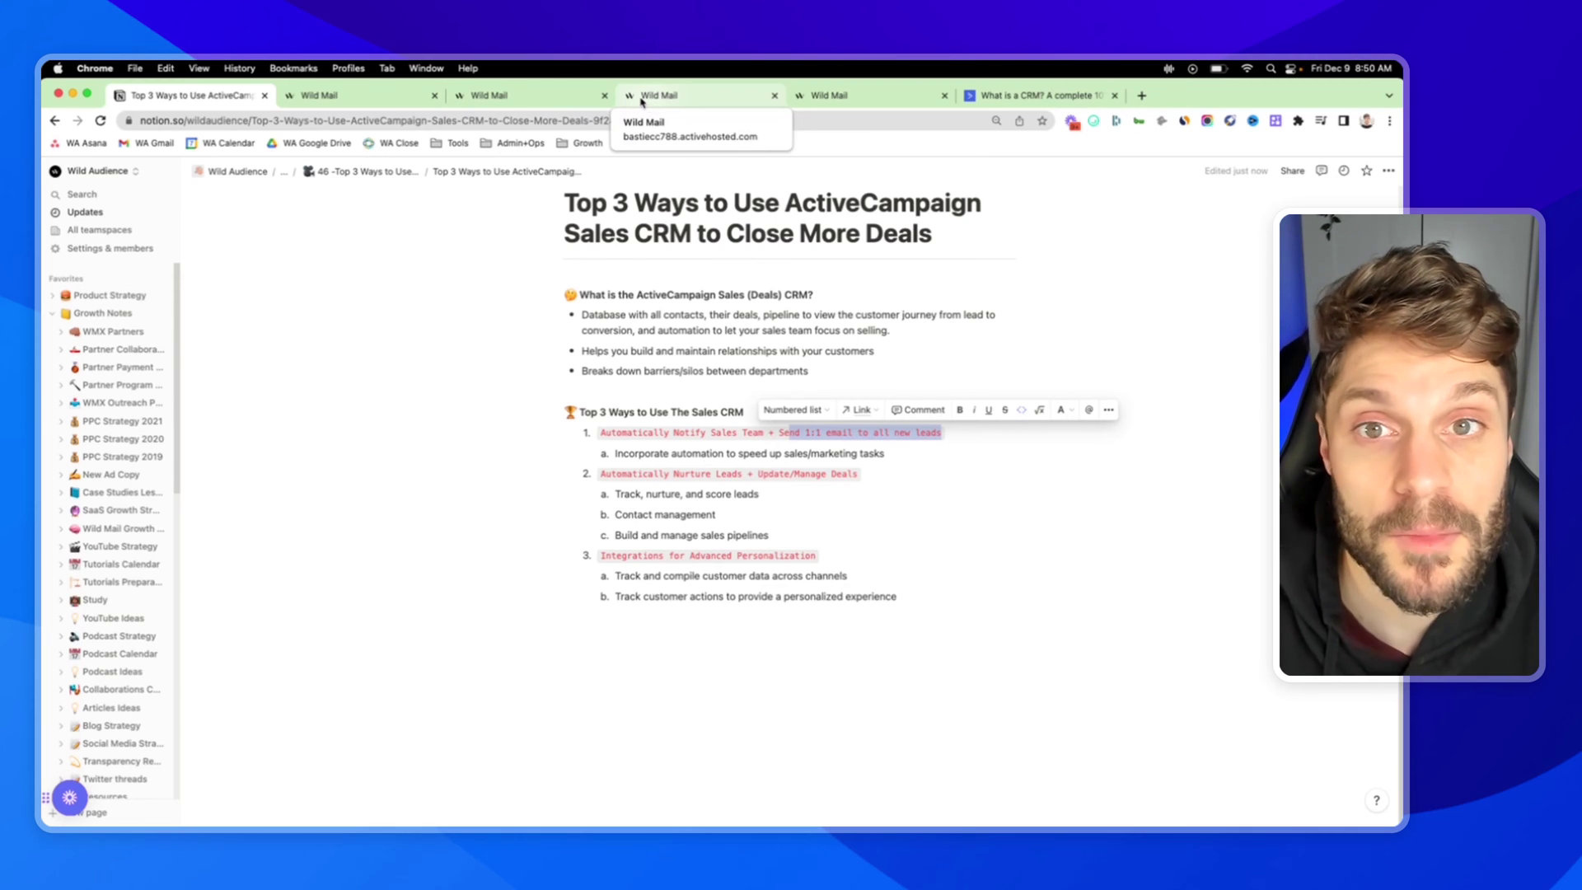
Scroll through the Automate Deal Stages Example builder, then return to the Wild Mail deals board
click(489, 97)
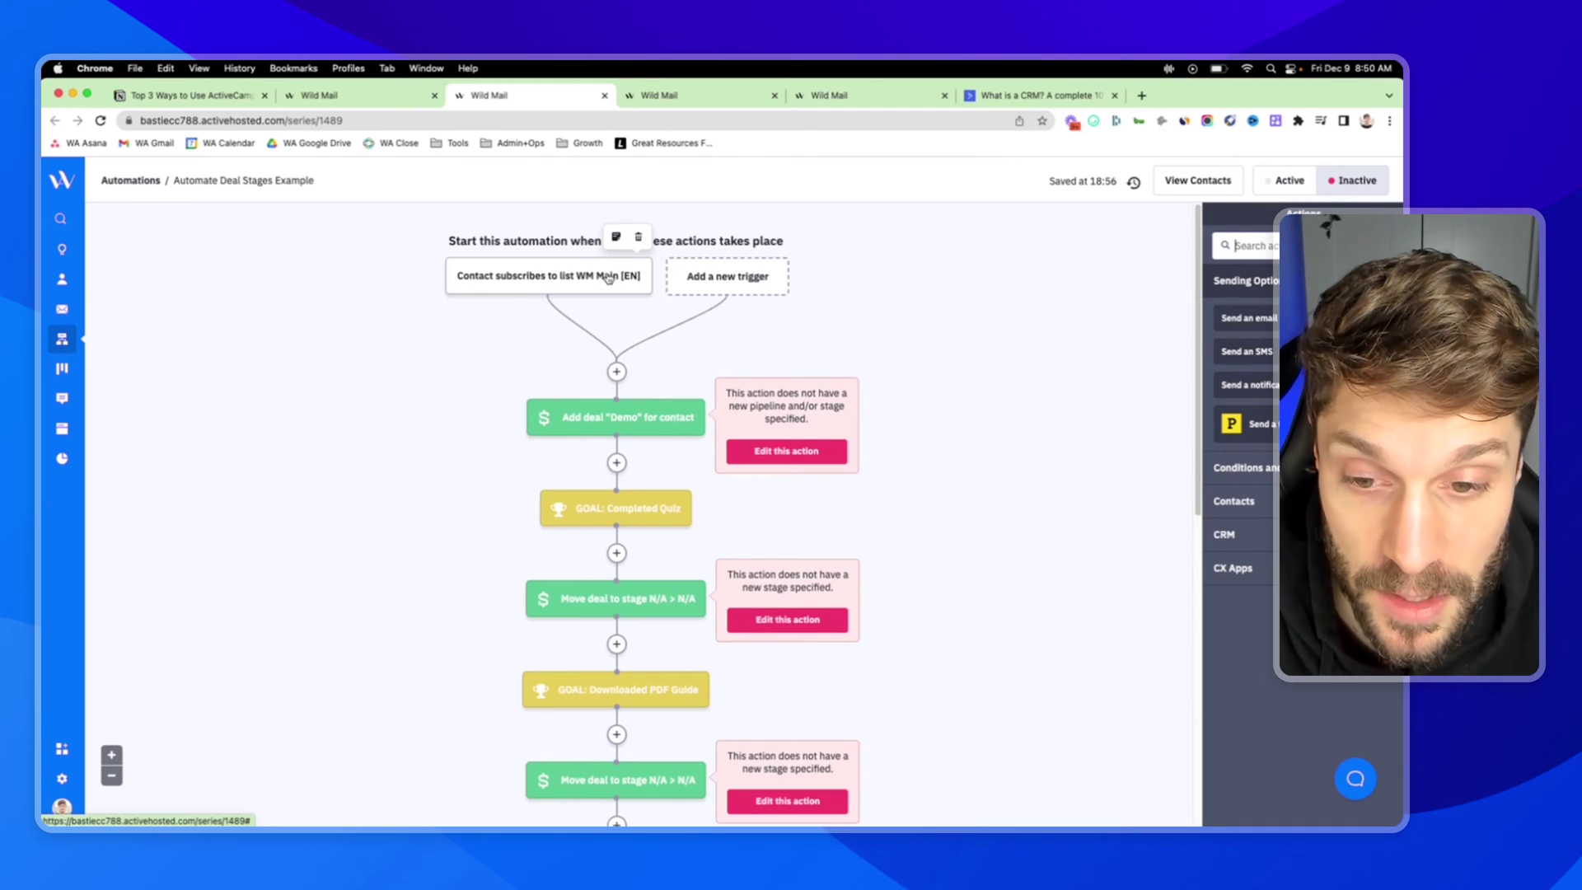
scroll(626, 363, down, 1)
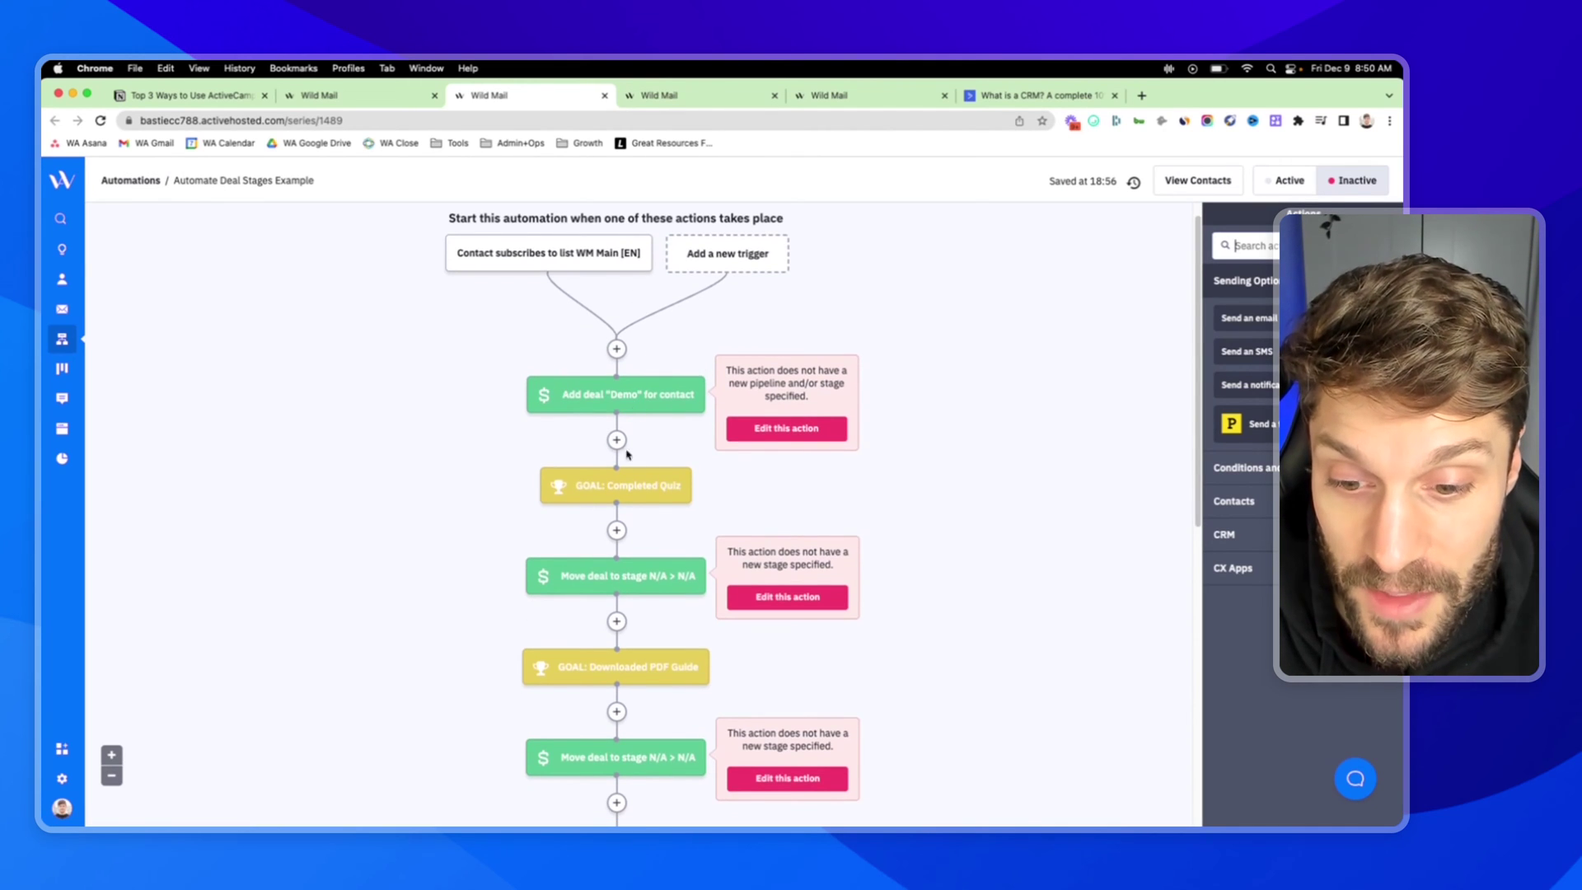
scroll(557, 392, down, 5)
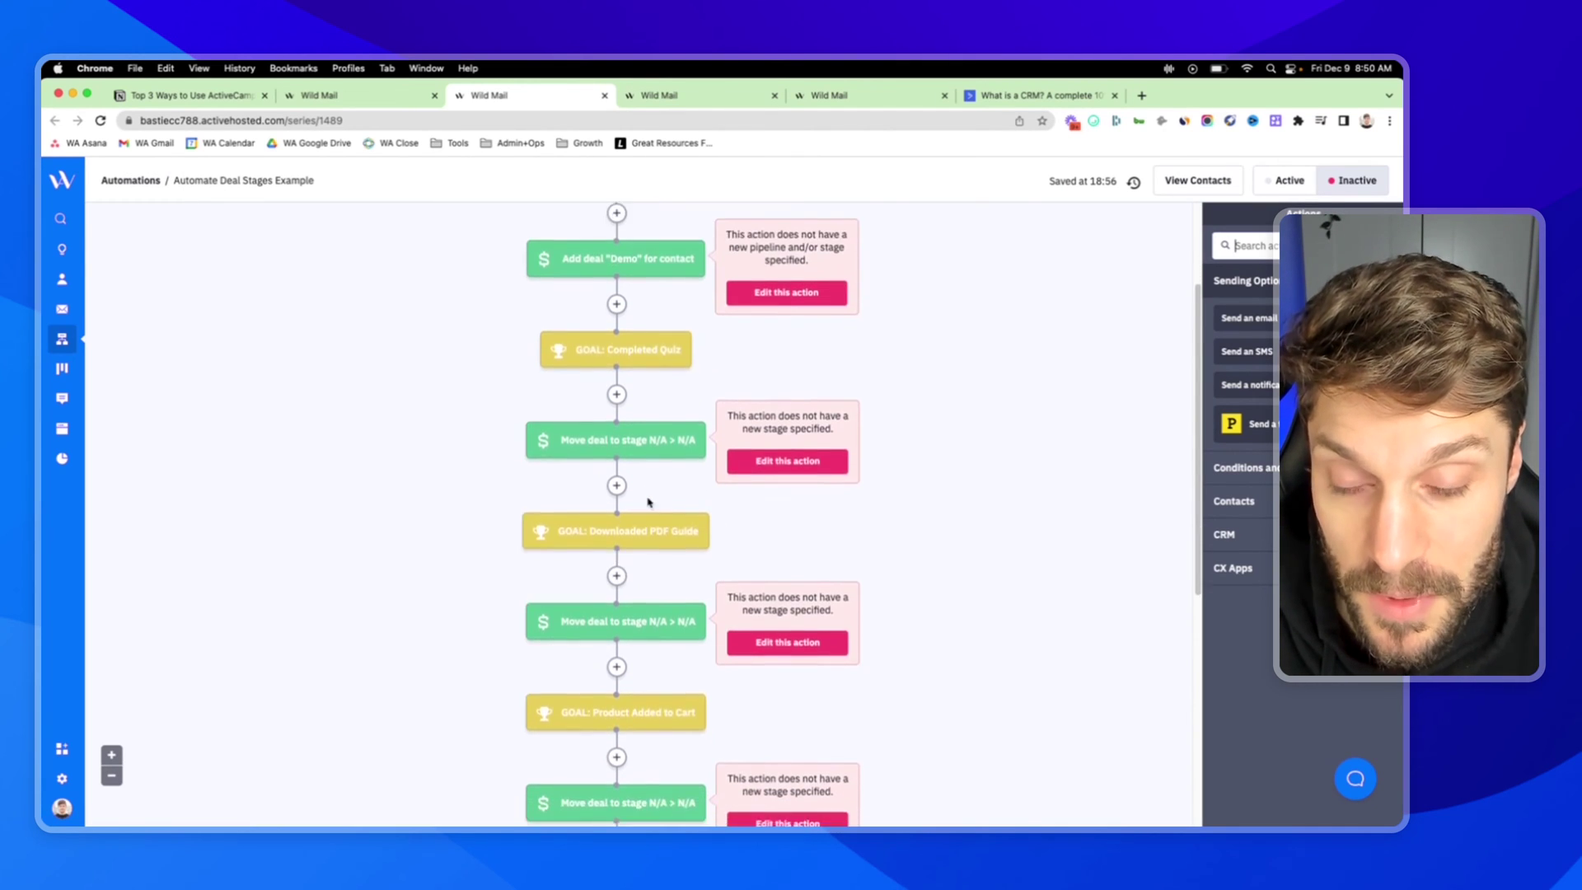
scroll(569, 371, up, 7)
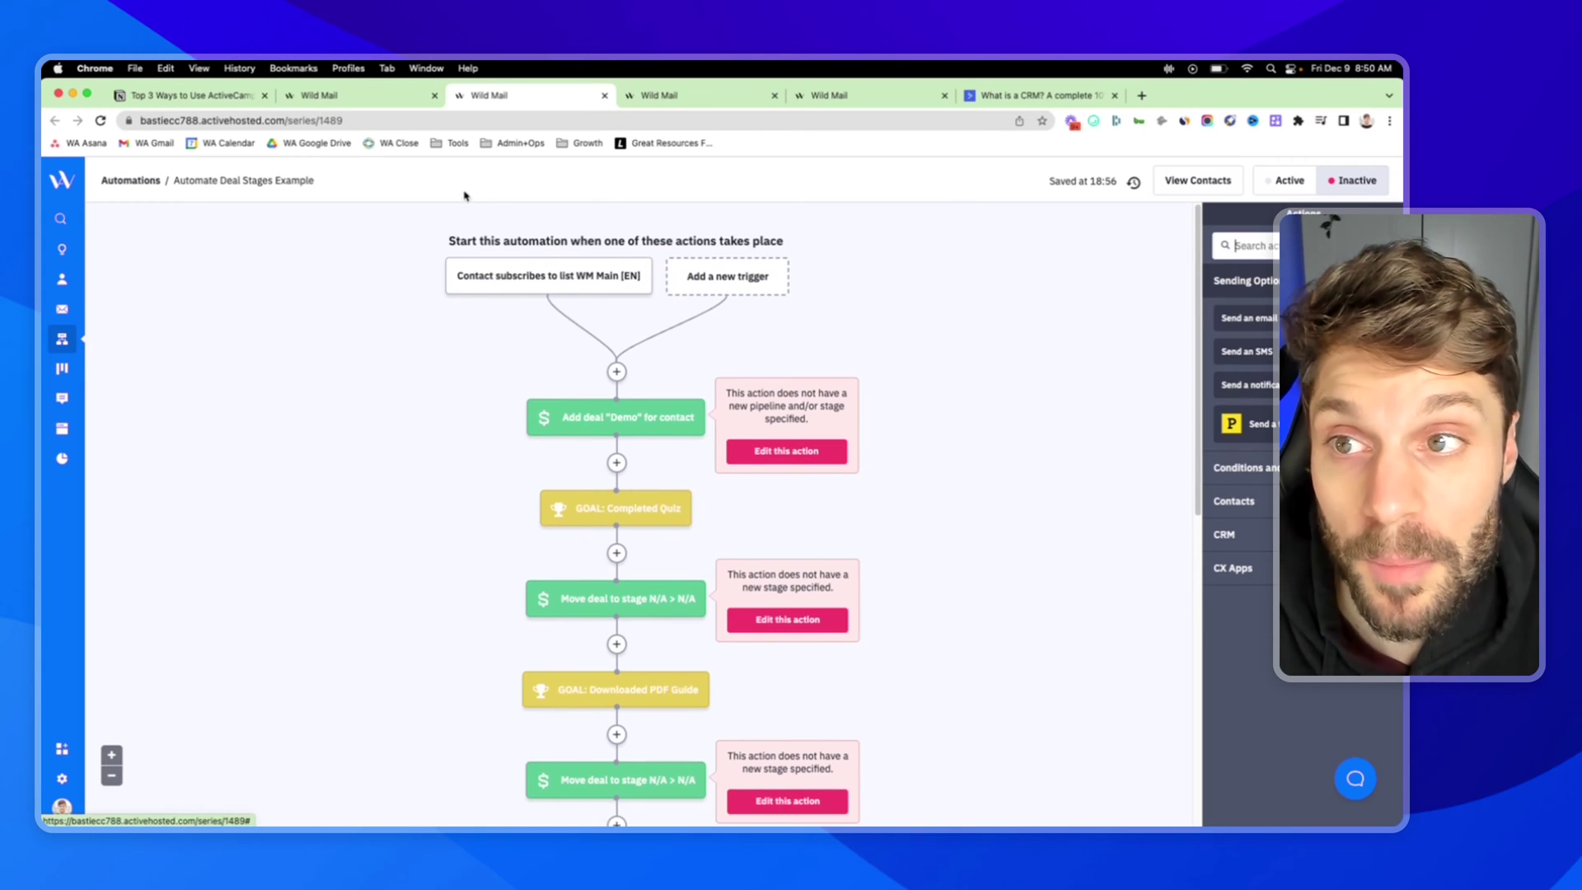
click(301, 97)
click(62, 368)
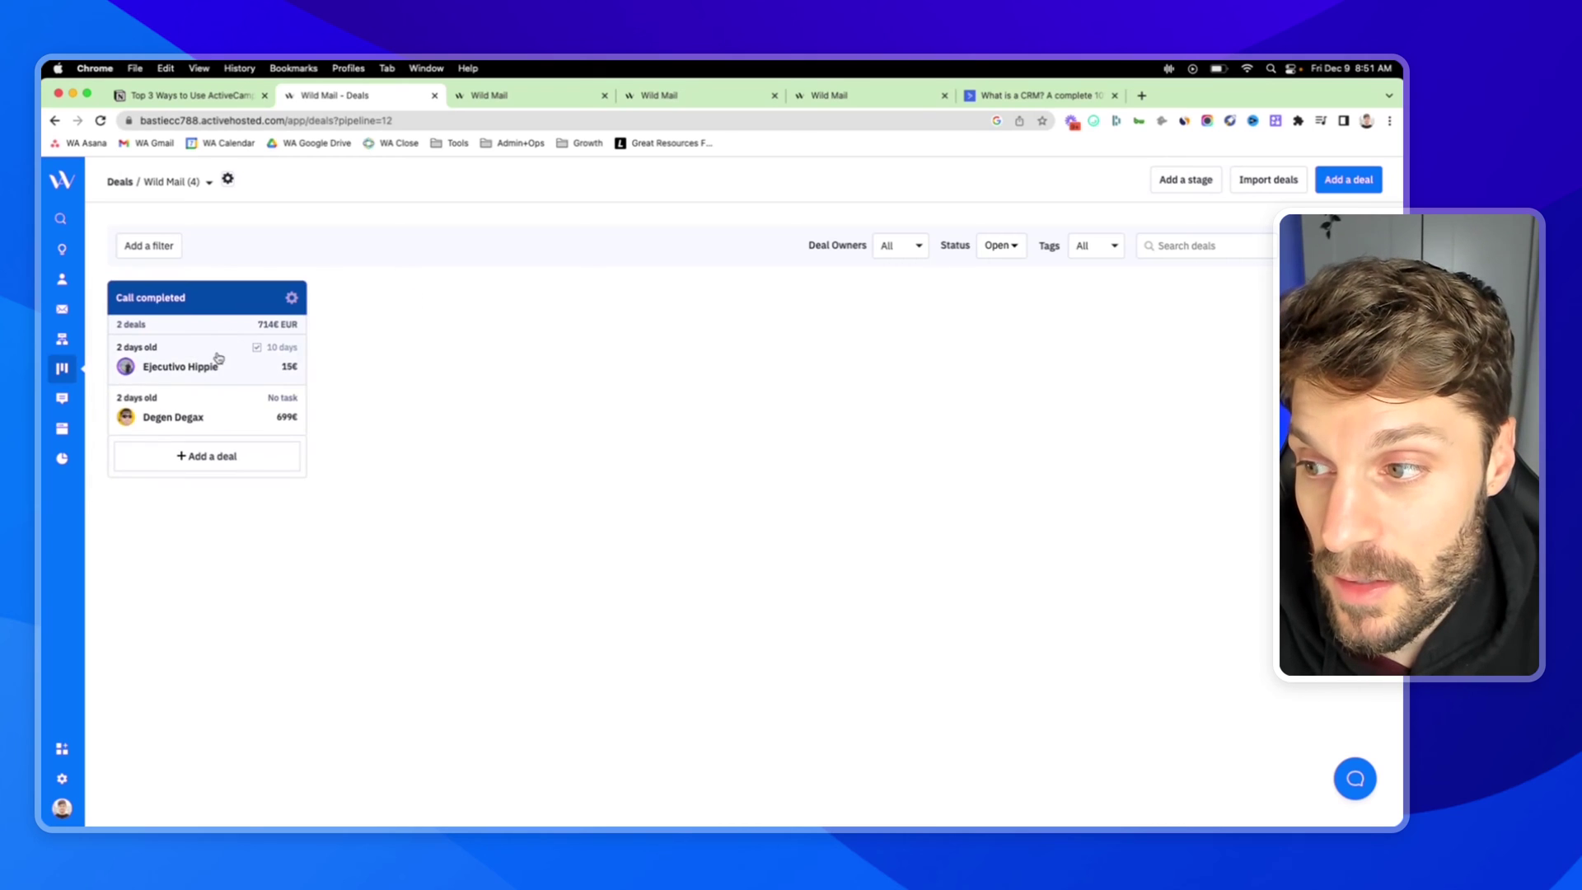
Drag the Ejecutivo Hippie deal card, then scroll through the Automate Deal Stages Example automation
mouse_move(227, 355)
mouse_down()
mouse_move(401, 335)
mouse_move(551, 379)
mouse_move(820, 286)
mouse_move(209, 357)
mouse_up()
click(582, 97)
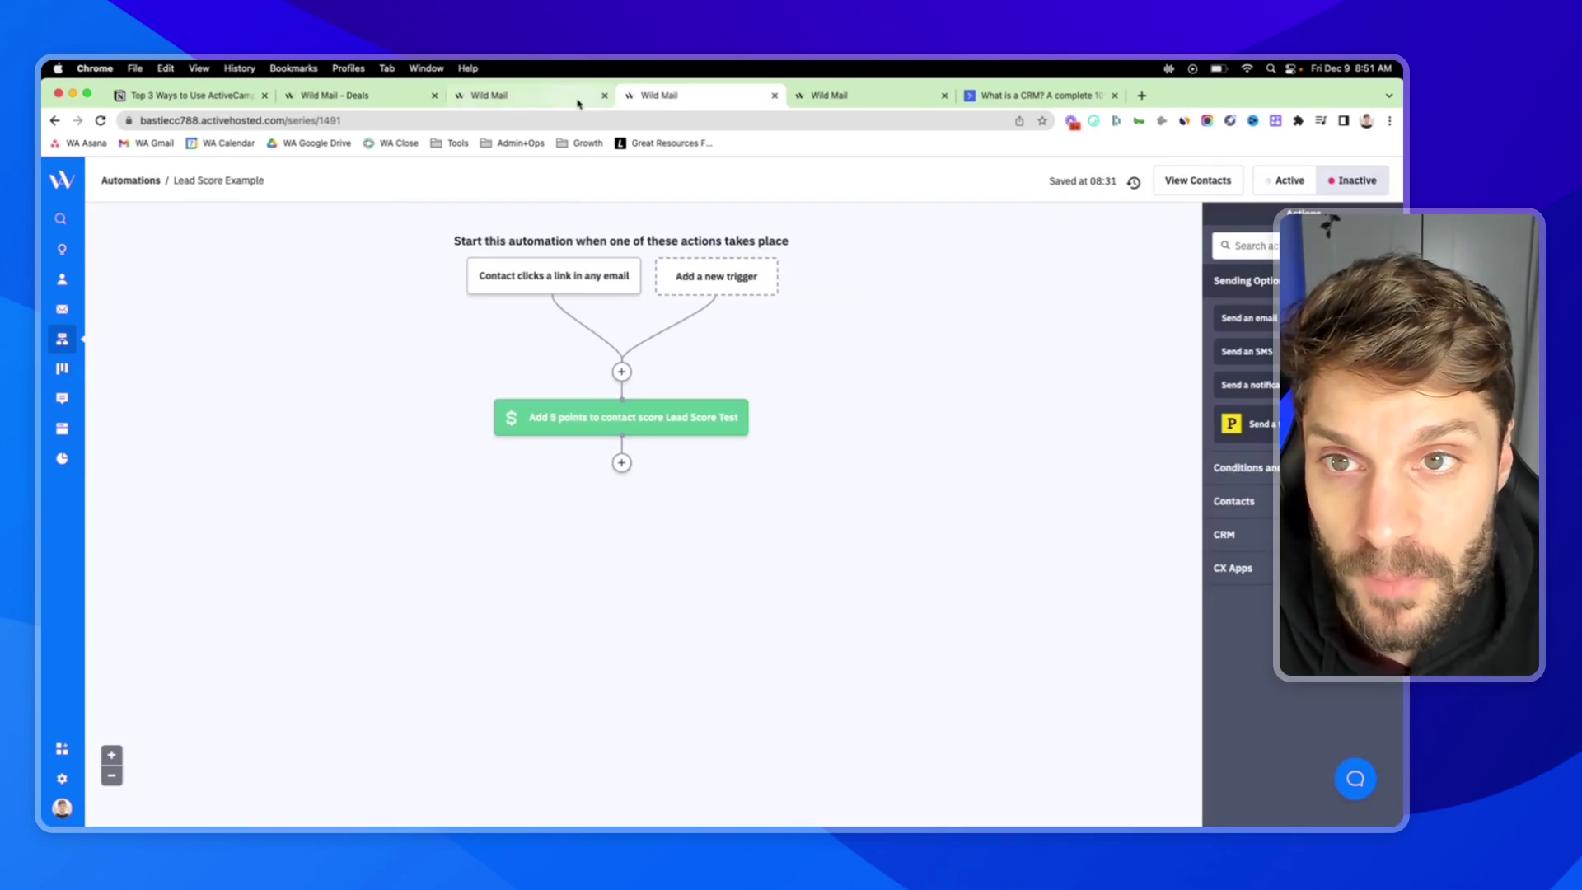
scroll(583, 430, down, 3)
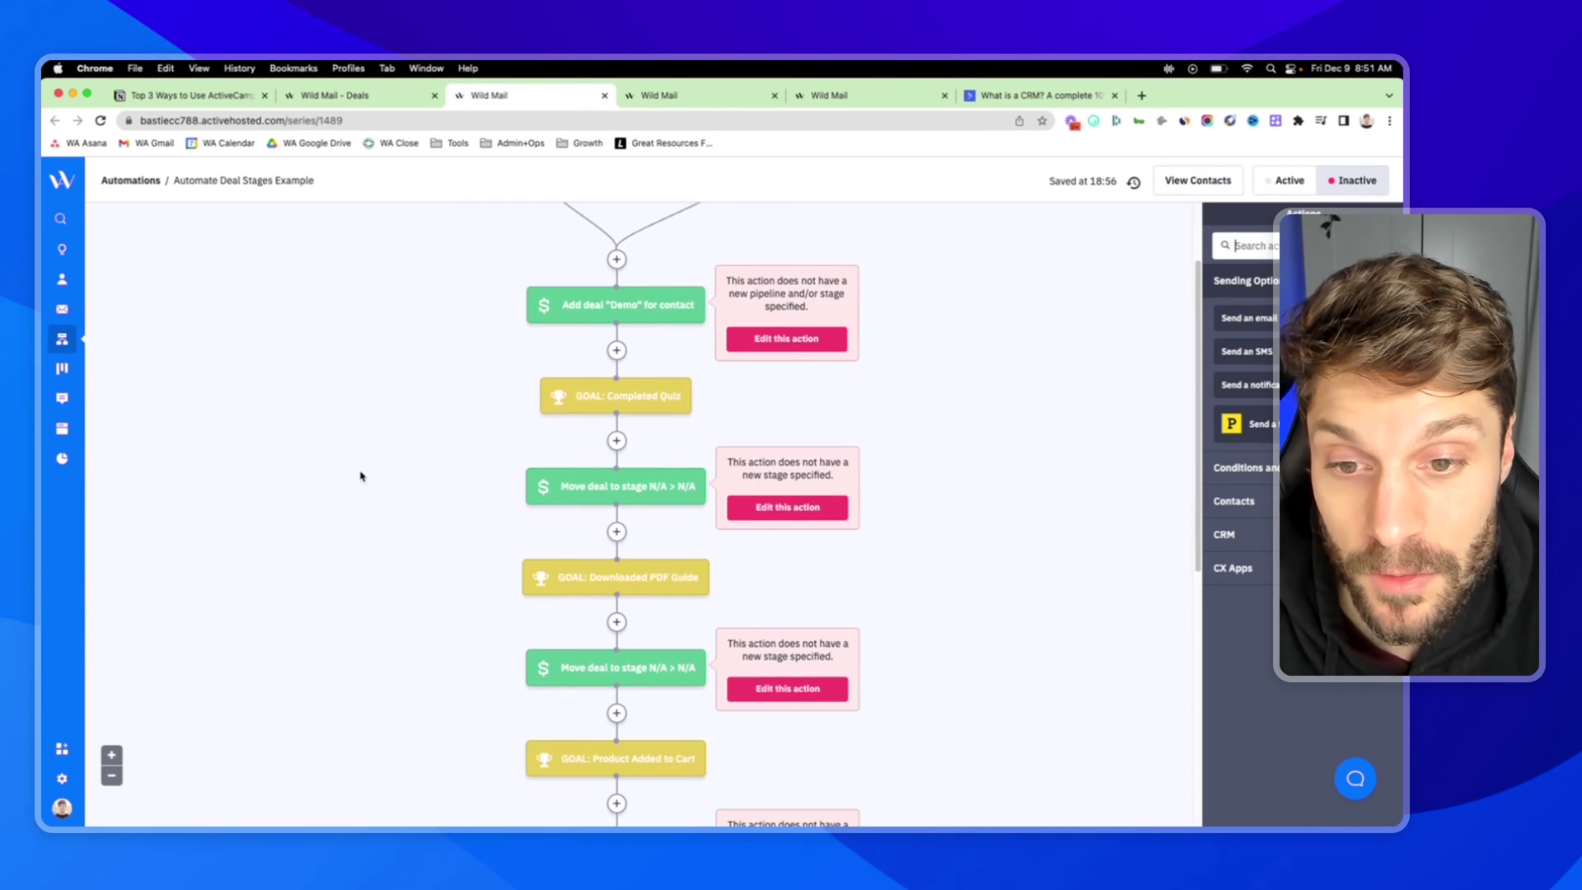
scroll(641, 401, down, 1)
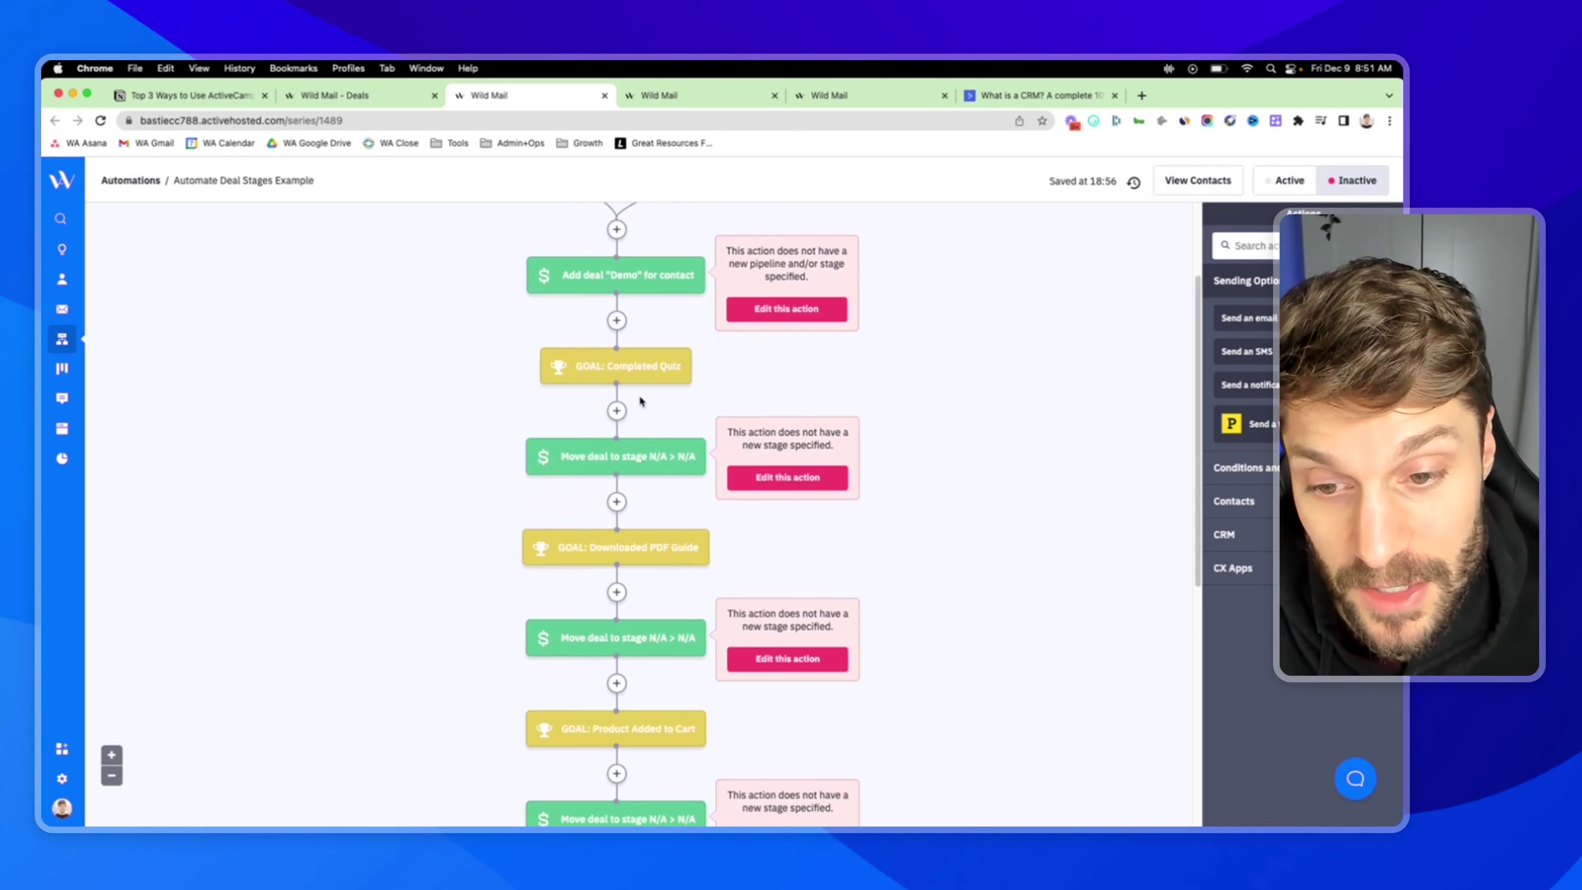
scroll(639, 412, up, 3)
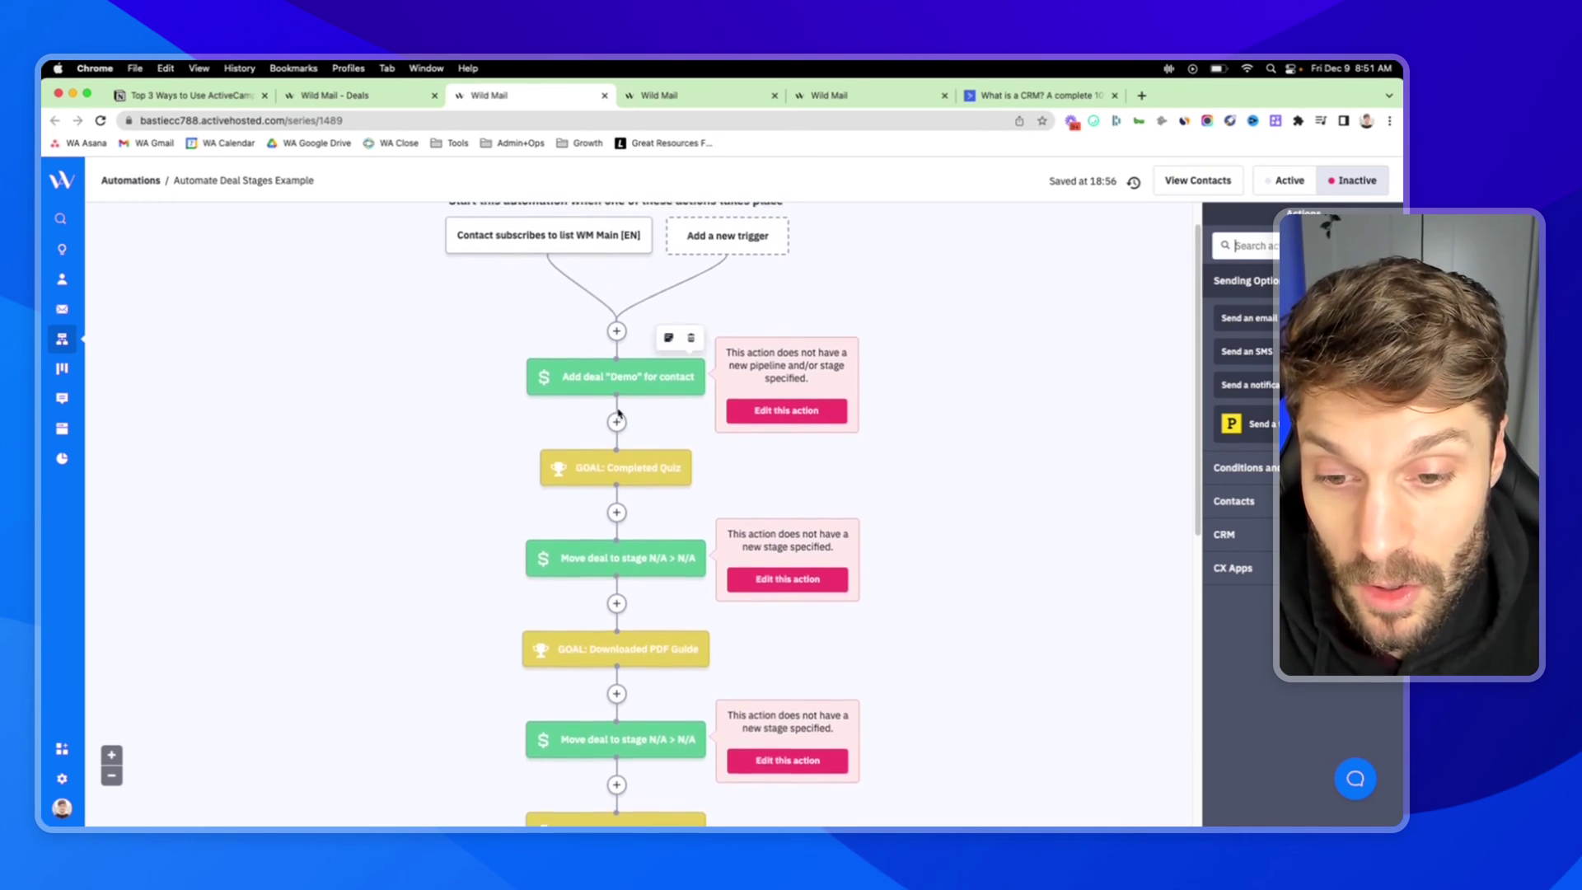
scroll(638, 456, down, 1)
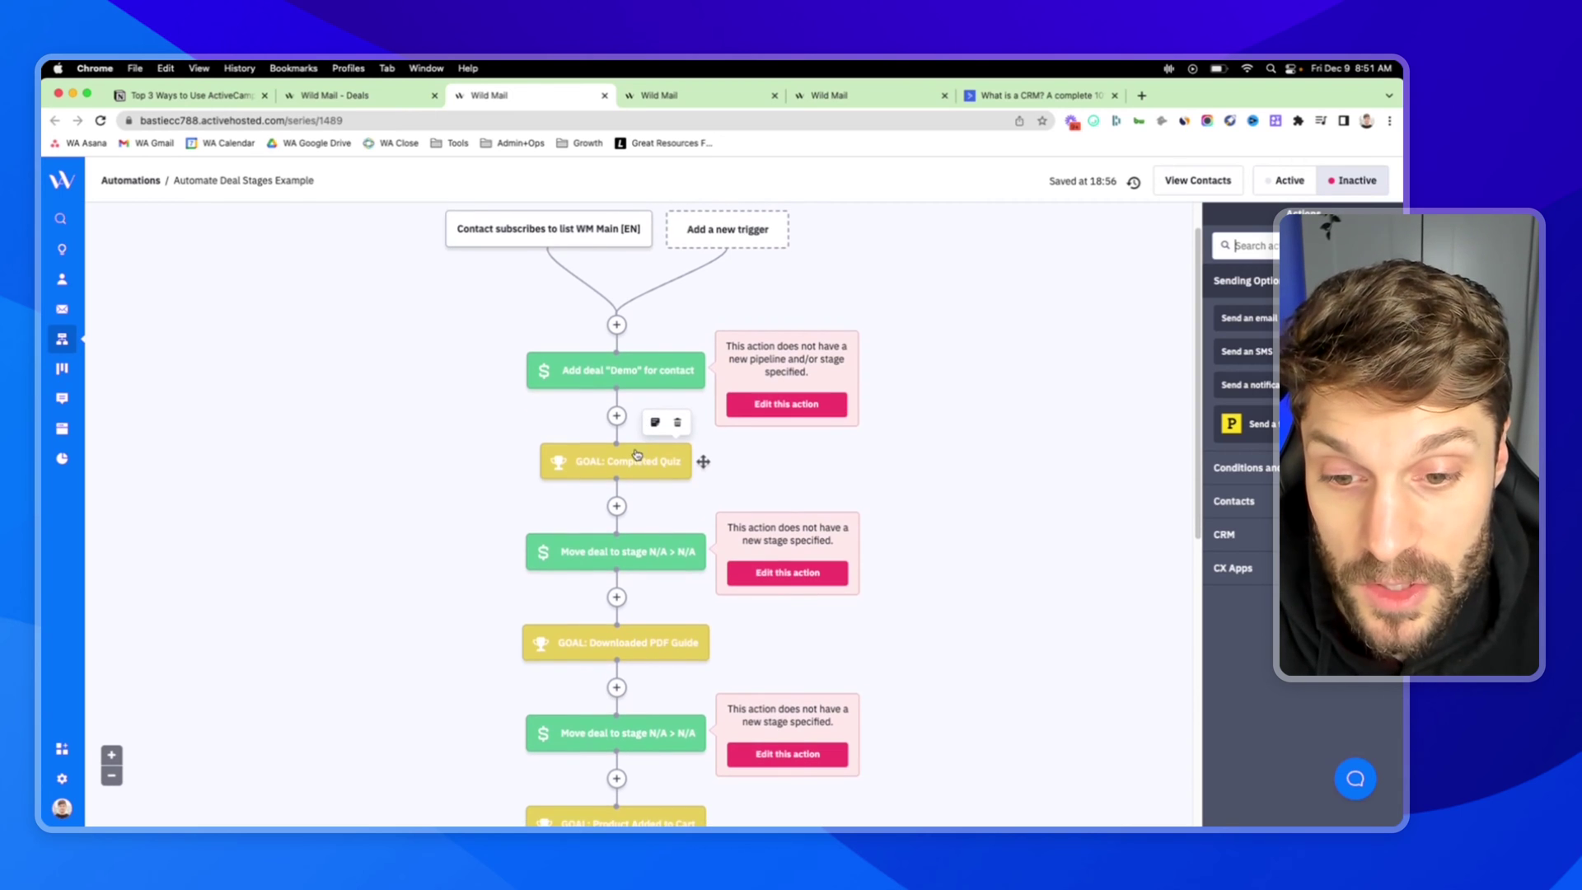
scroll(636, 457, down, 3)
scroll(628, 519, down, 3)
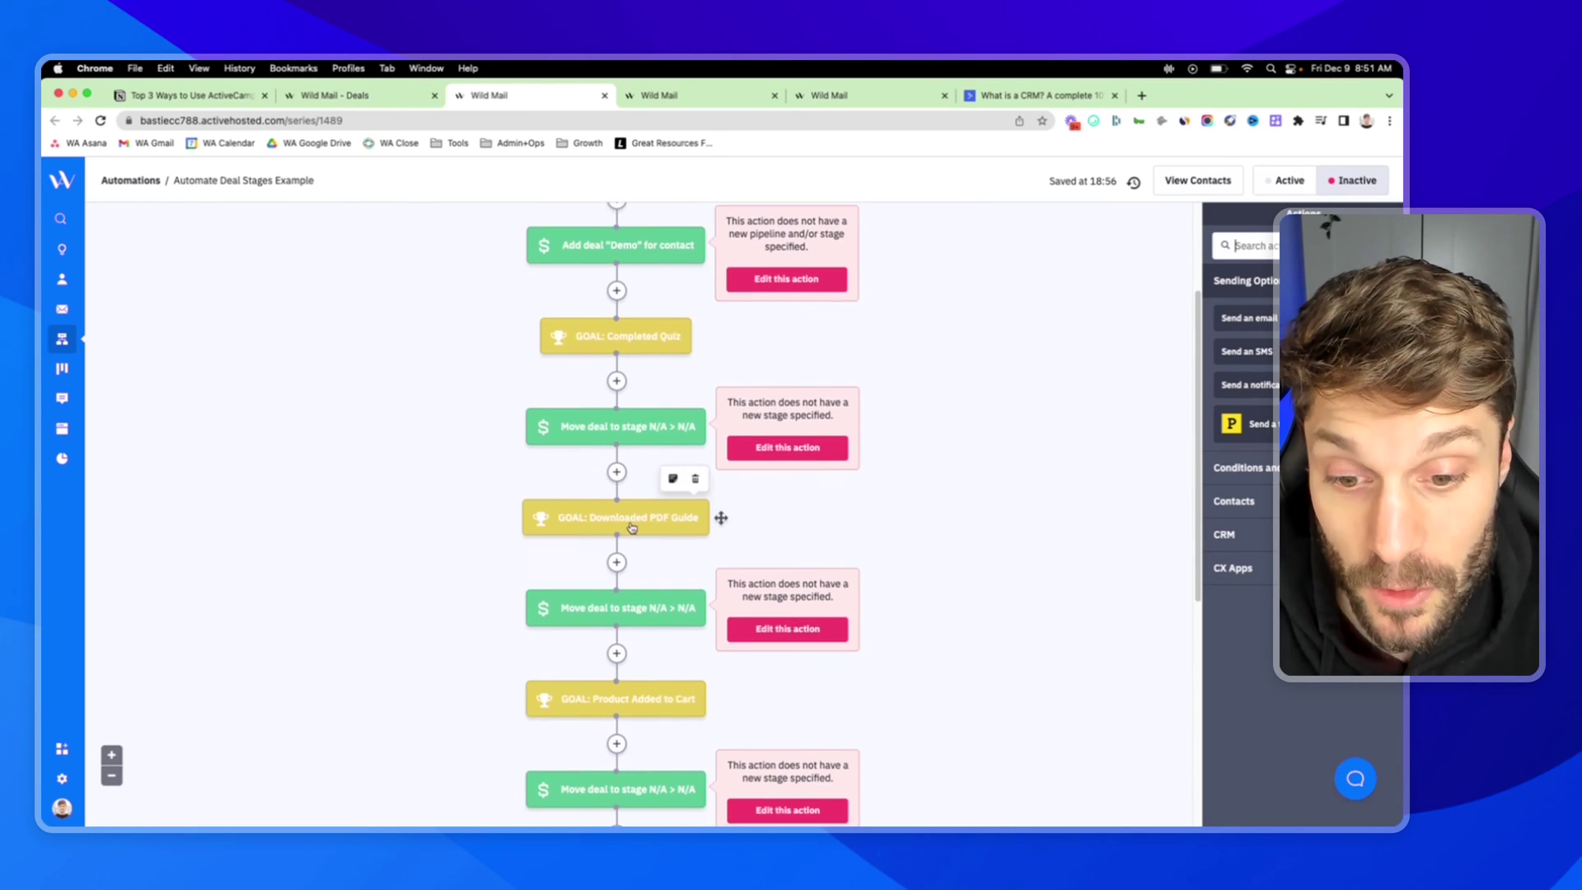
scroll(626, 527, down, 3)
scroll(651, 553, down, 2)
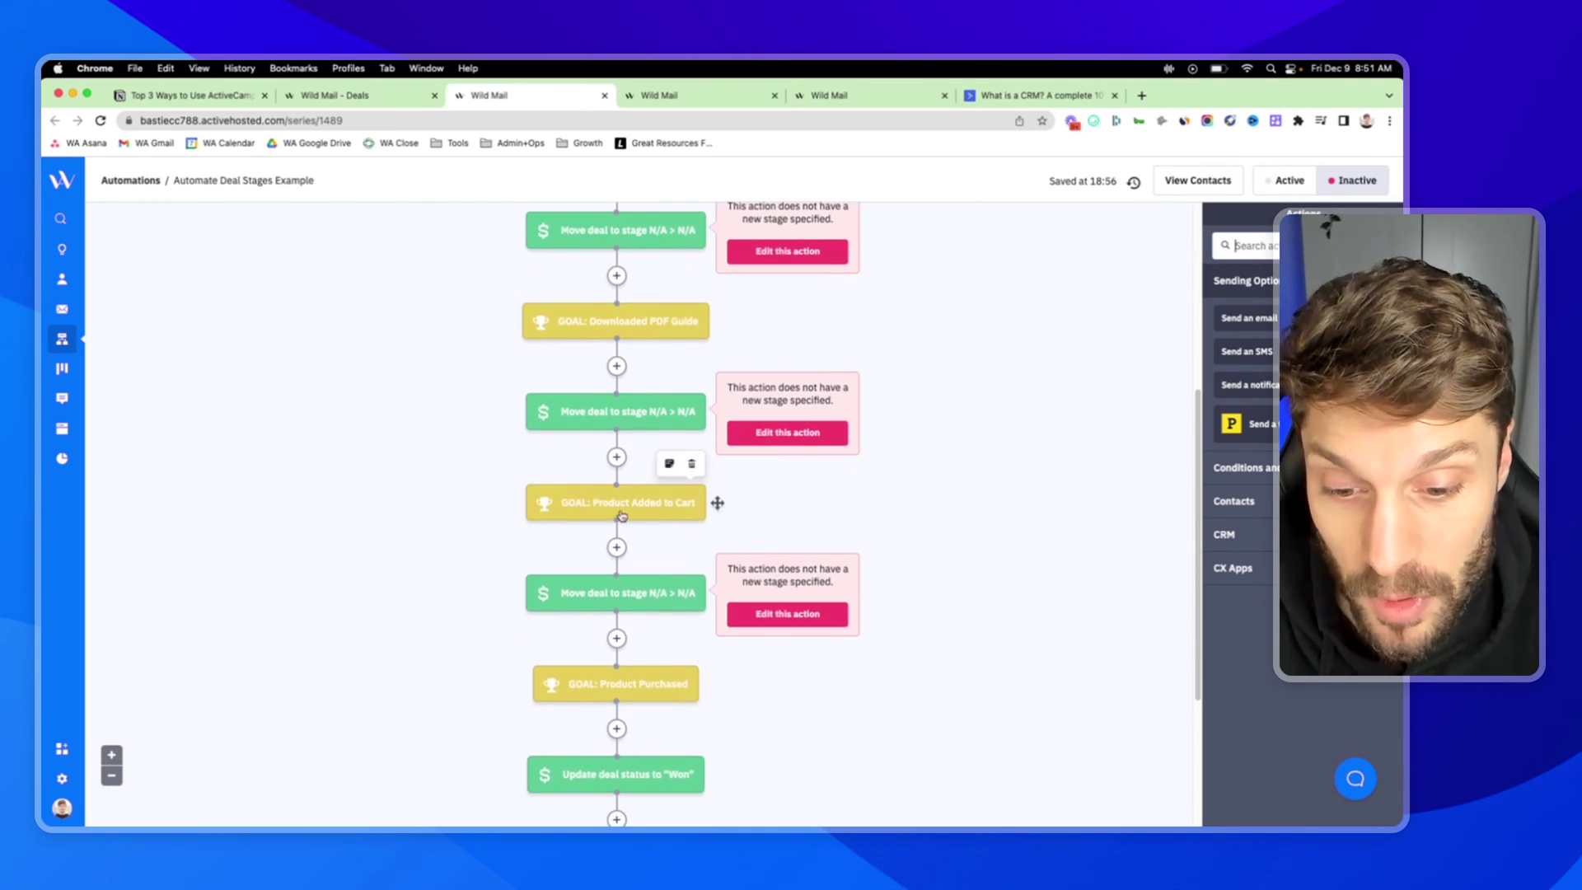
scroll(621, 516, down, 3)
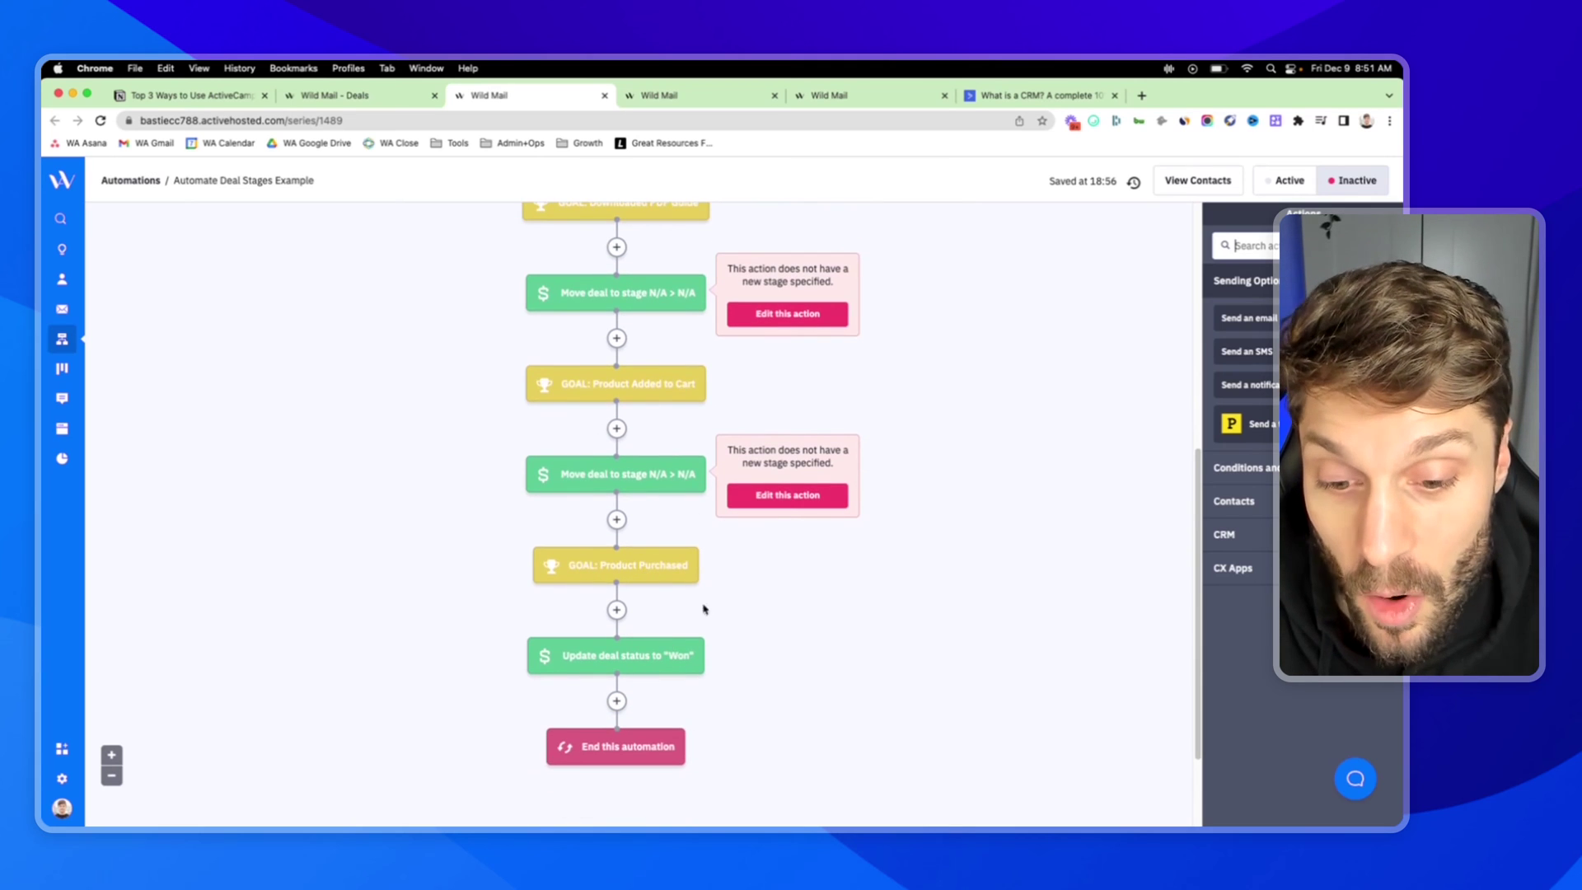
scroll(626, 425, up, 6)
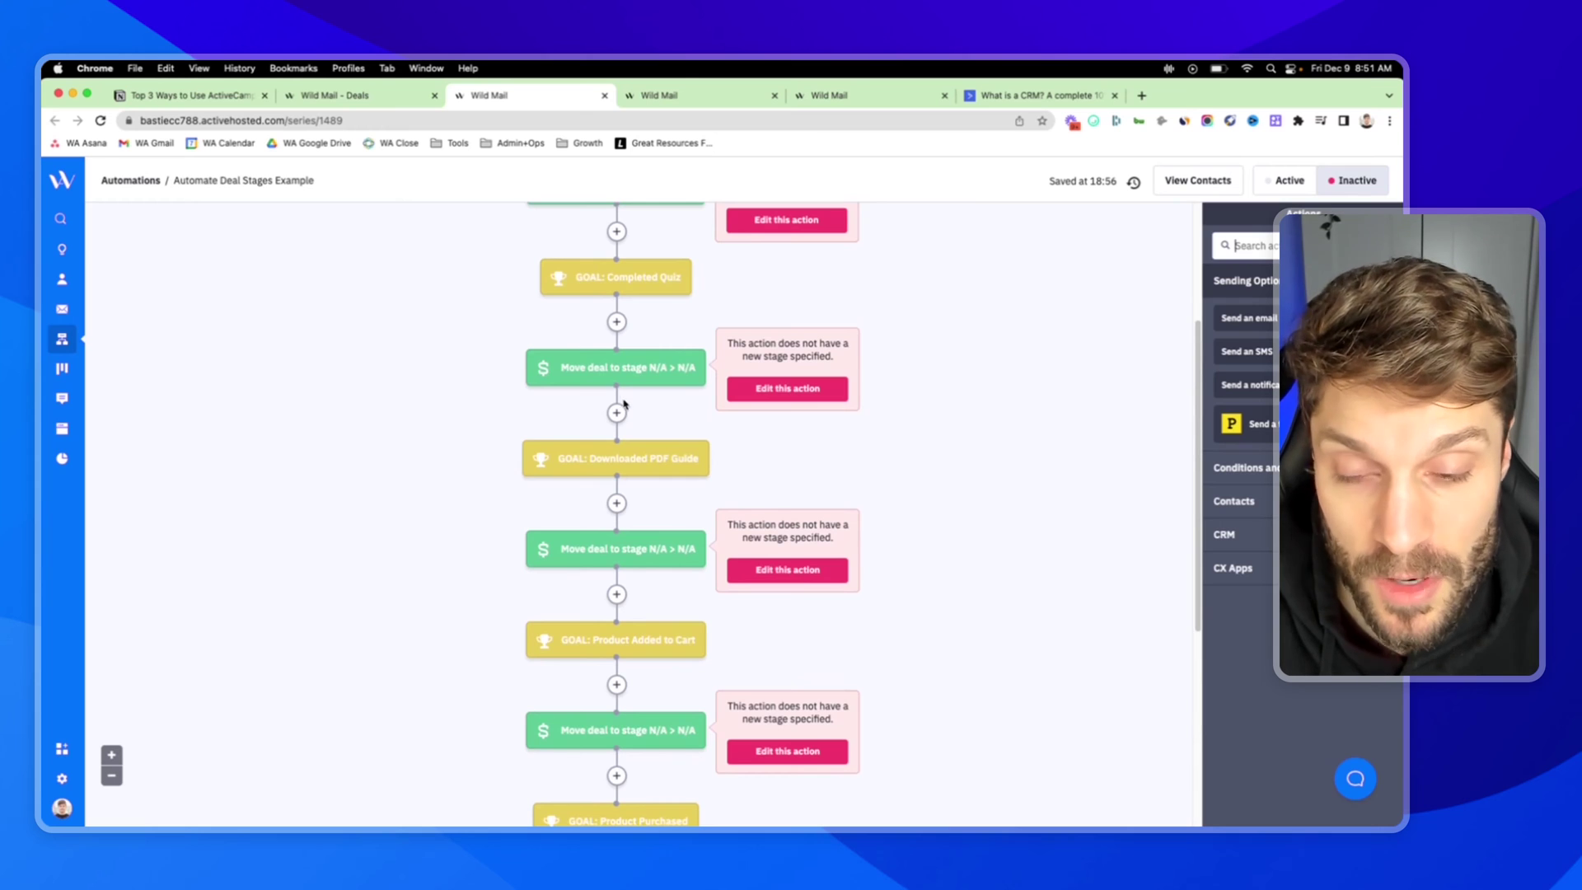
scroll(626, 412, up, 5)
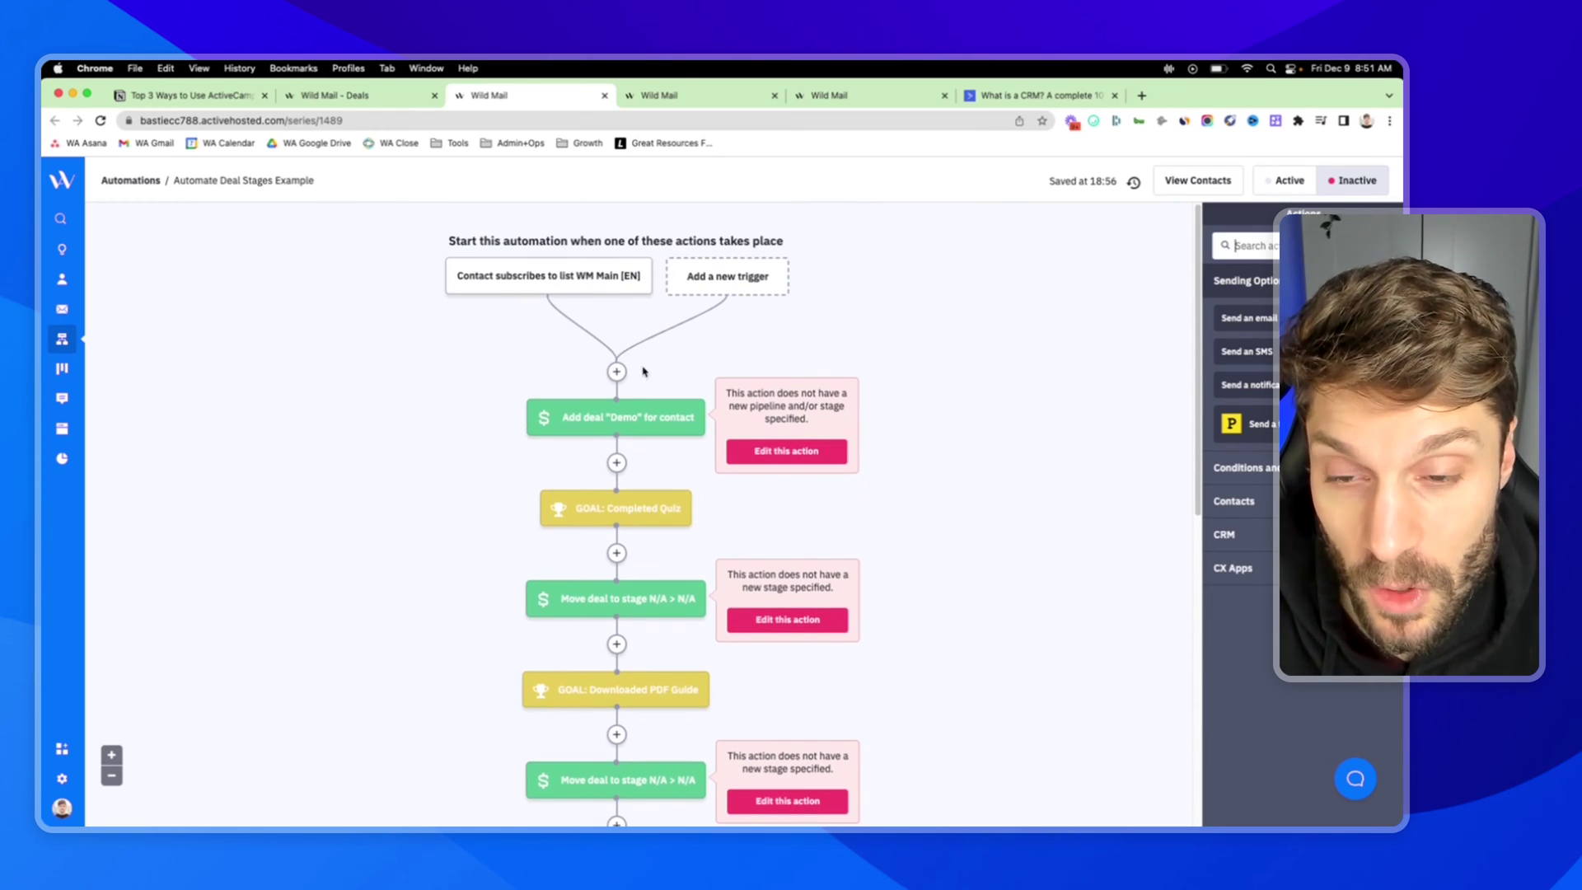
Highlight 'Update/Manage Deals' in the second item of the Notion outline
click(190, 96)
drag(759, 474, 861, 474)
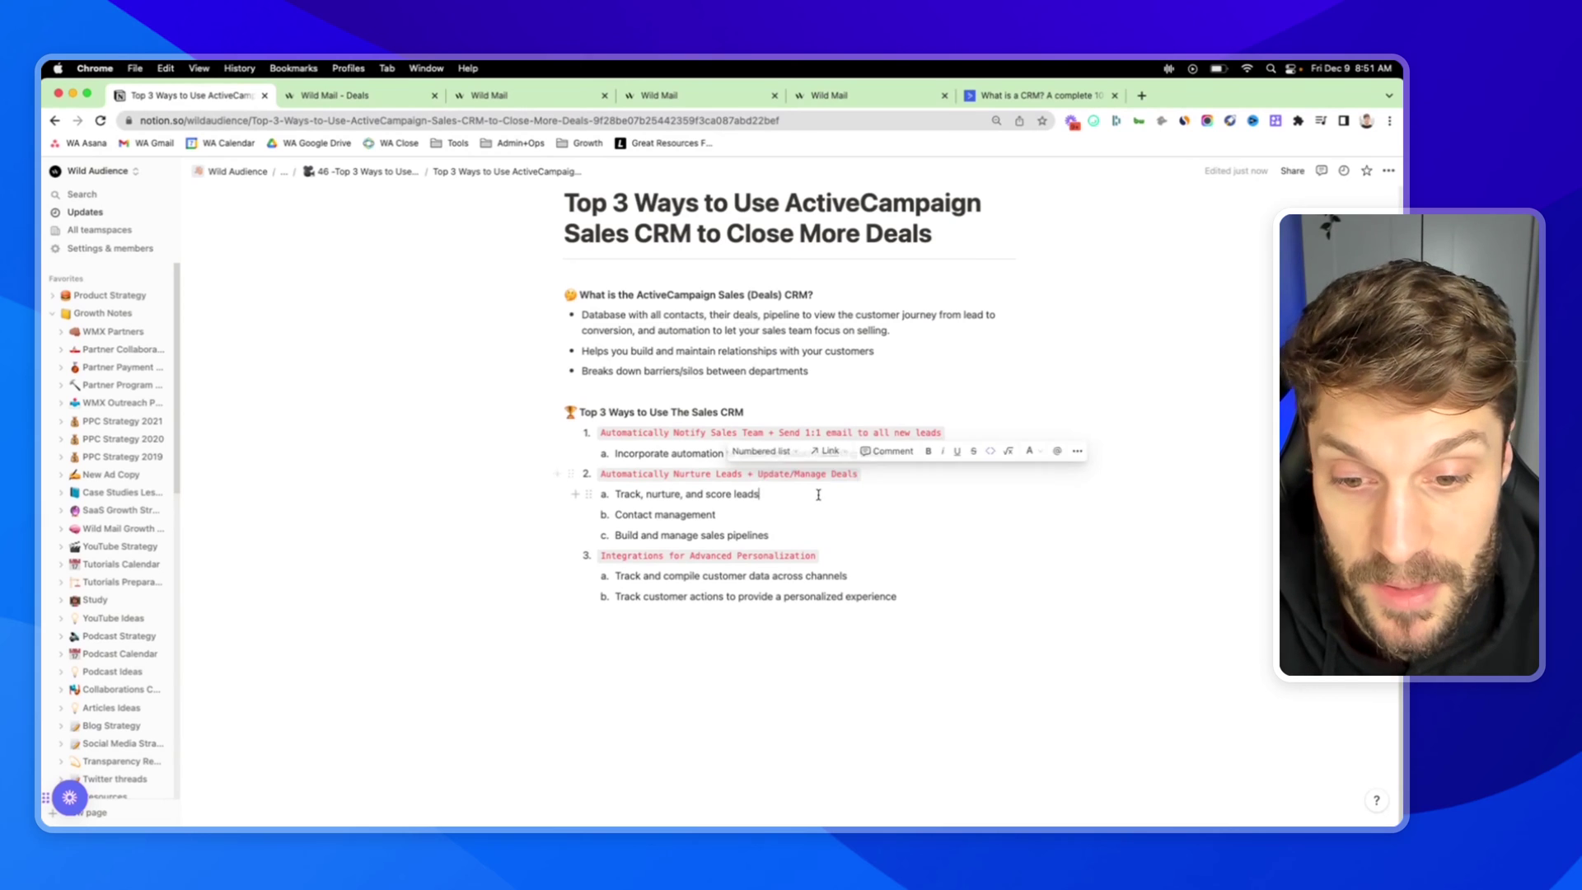
click(759, 499)
Glance at the Lead Score Example, then show the [WM] Behavior Based Pitching automation
click(569, 96)
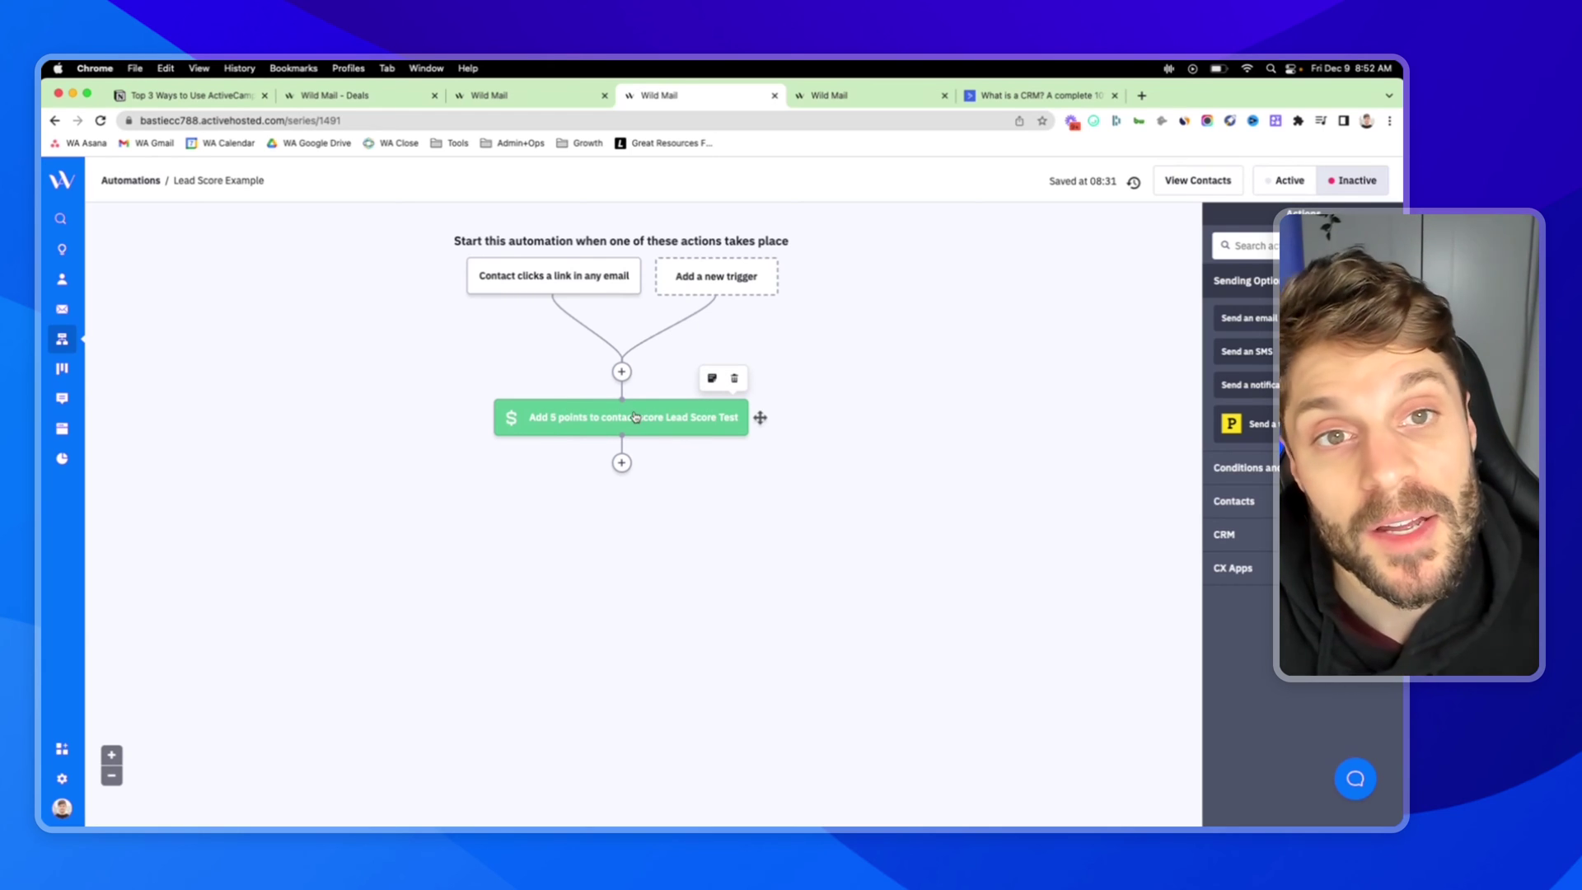
click(841, 97)
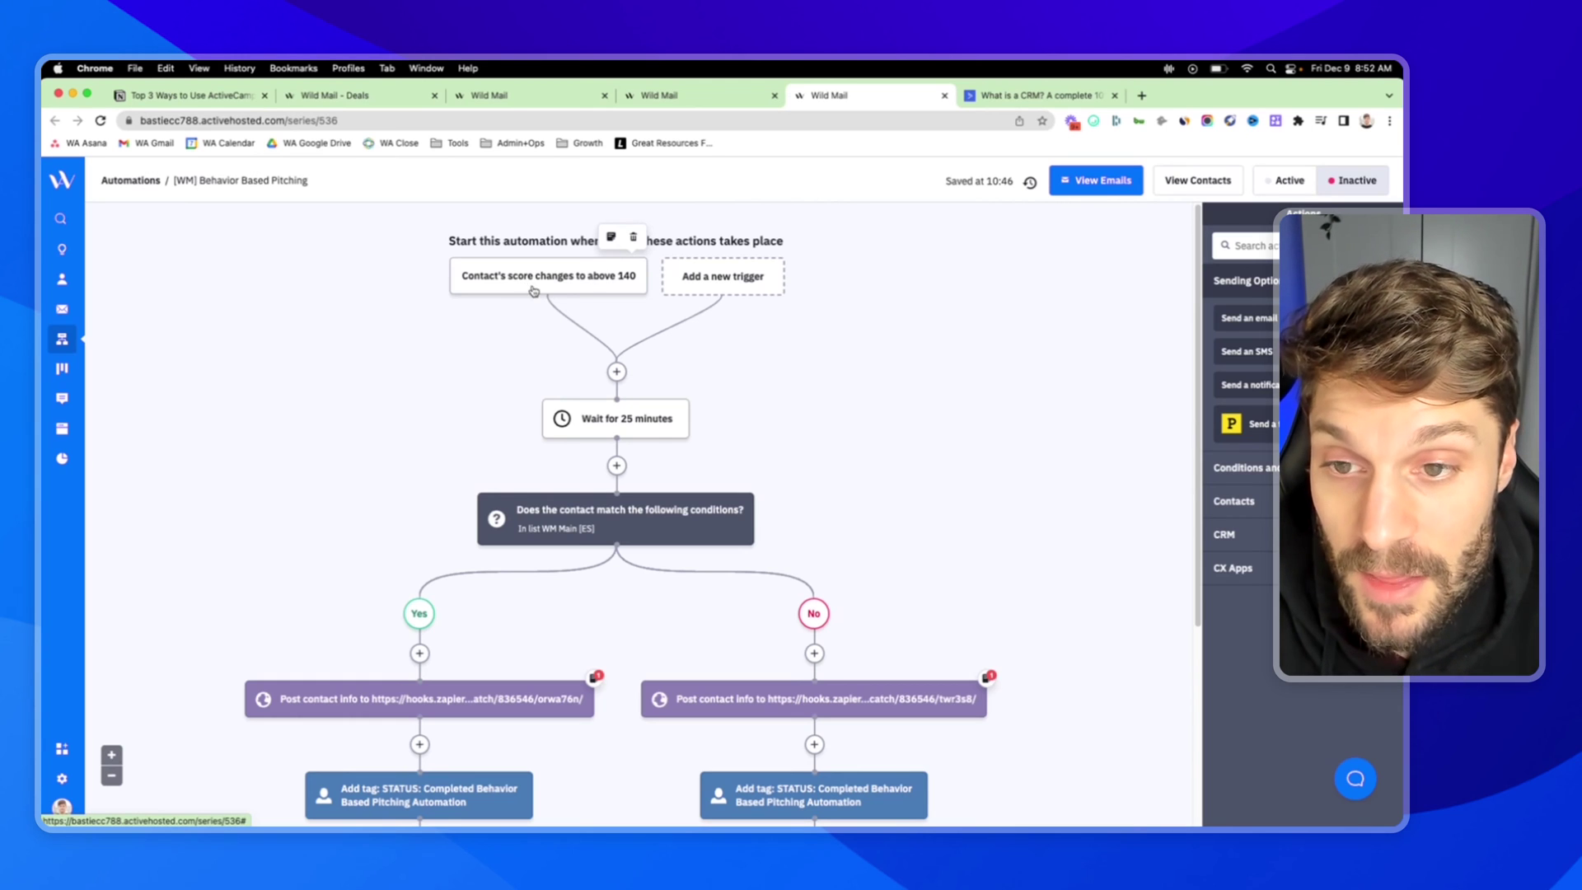
Scroll through the Behavior Based Pitching flow and inspect the condition node's segment
scroll(592, 460, down, 3)
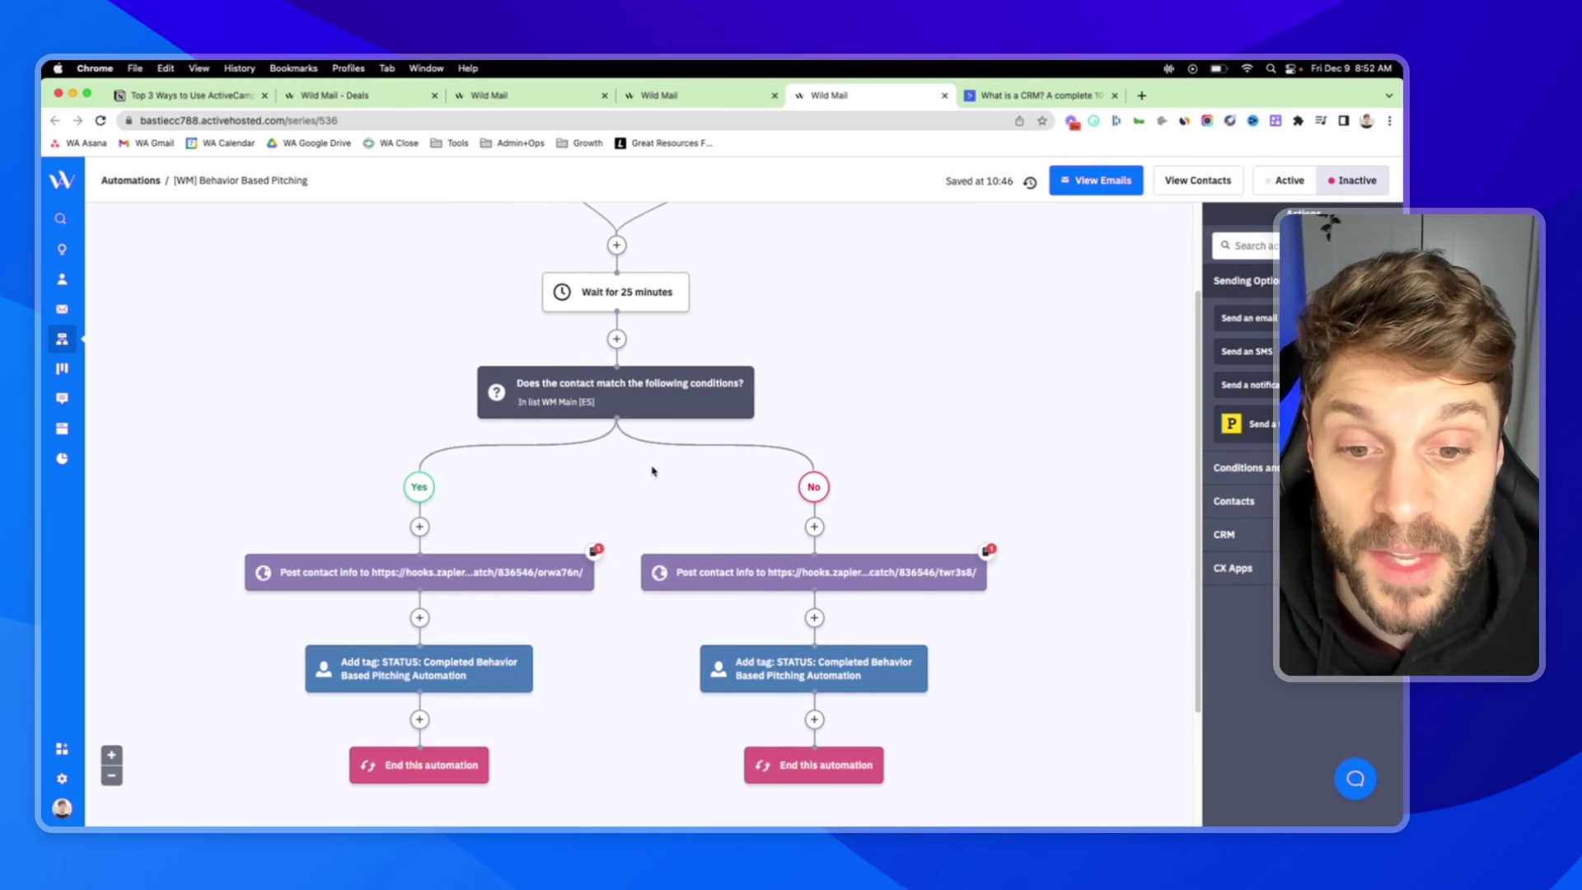
scroll(431, 353, up, 3)
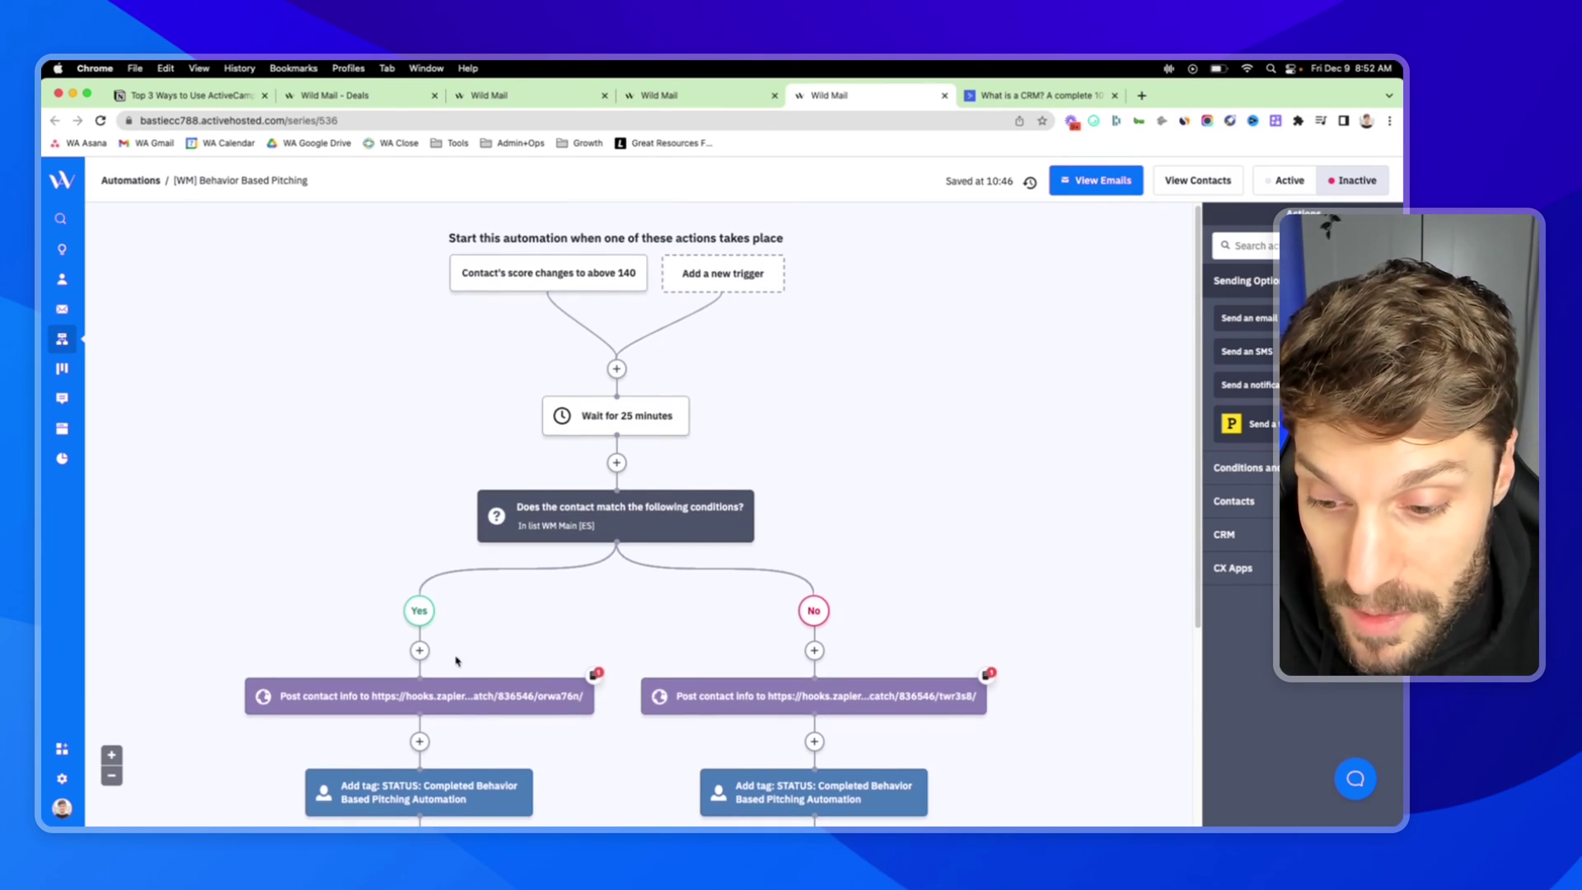
scroll(457, 676, down, 1)
scroll(467, 593, up, 1)
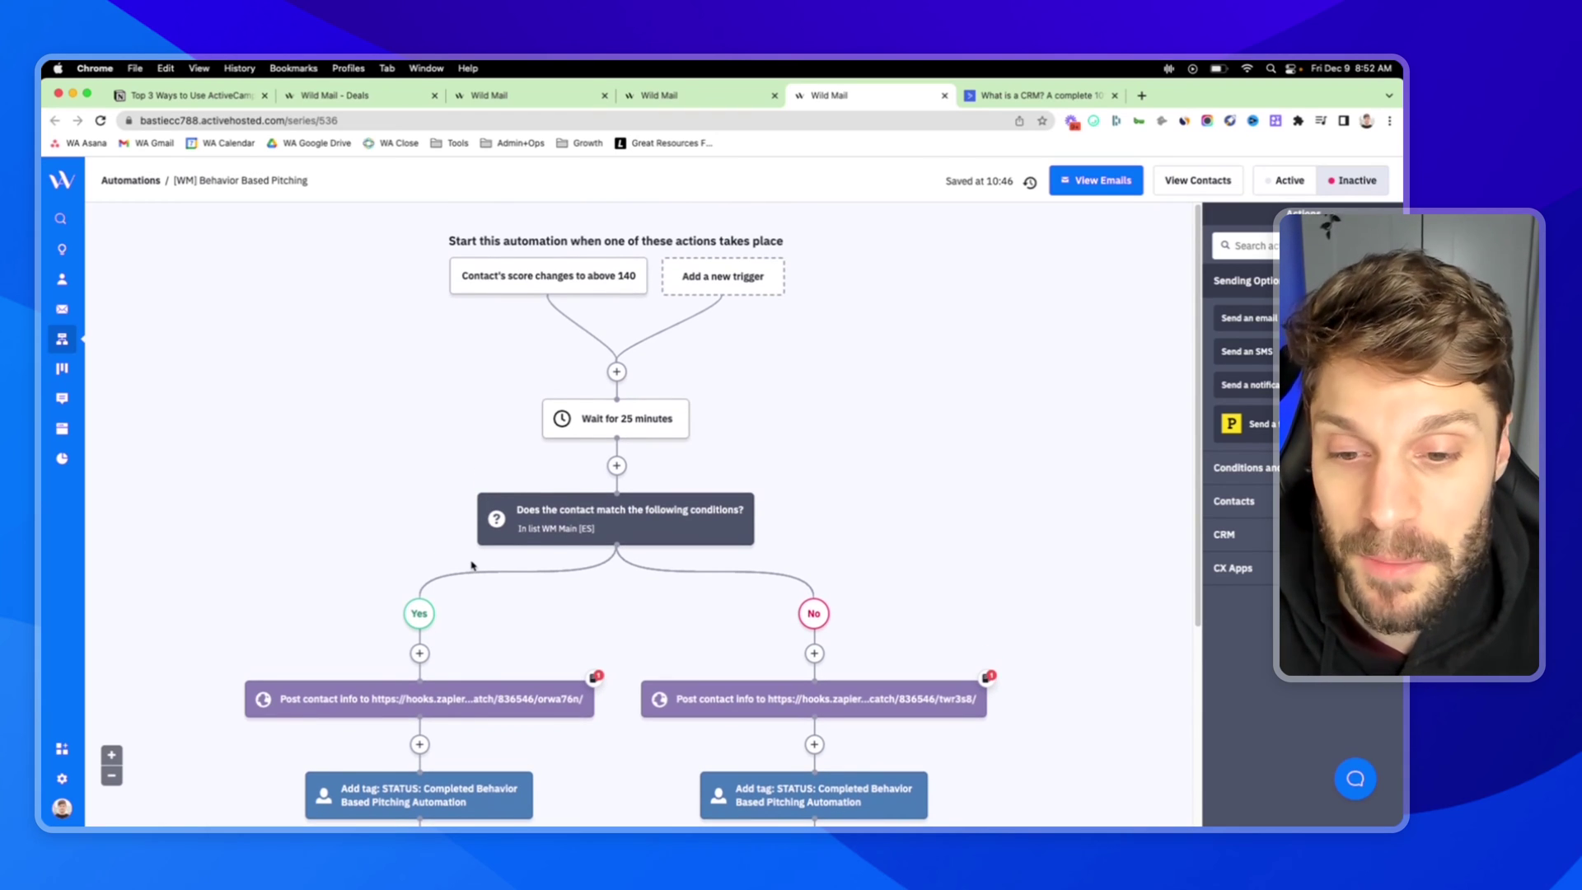
mouse_move(639, 556)
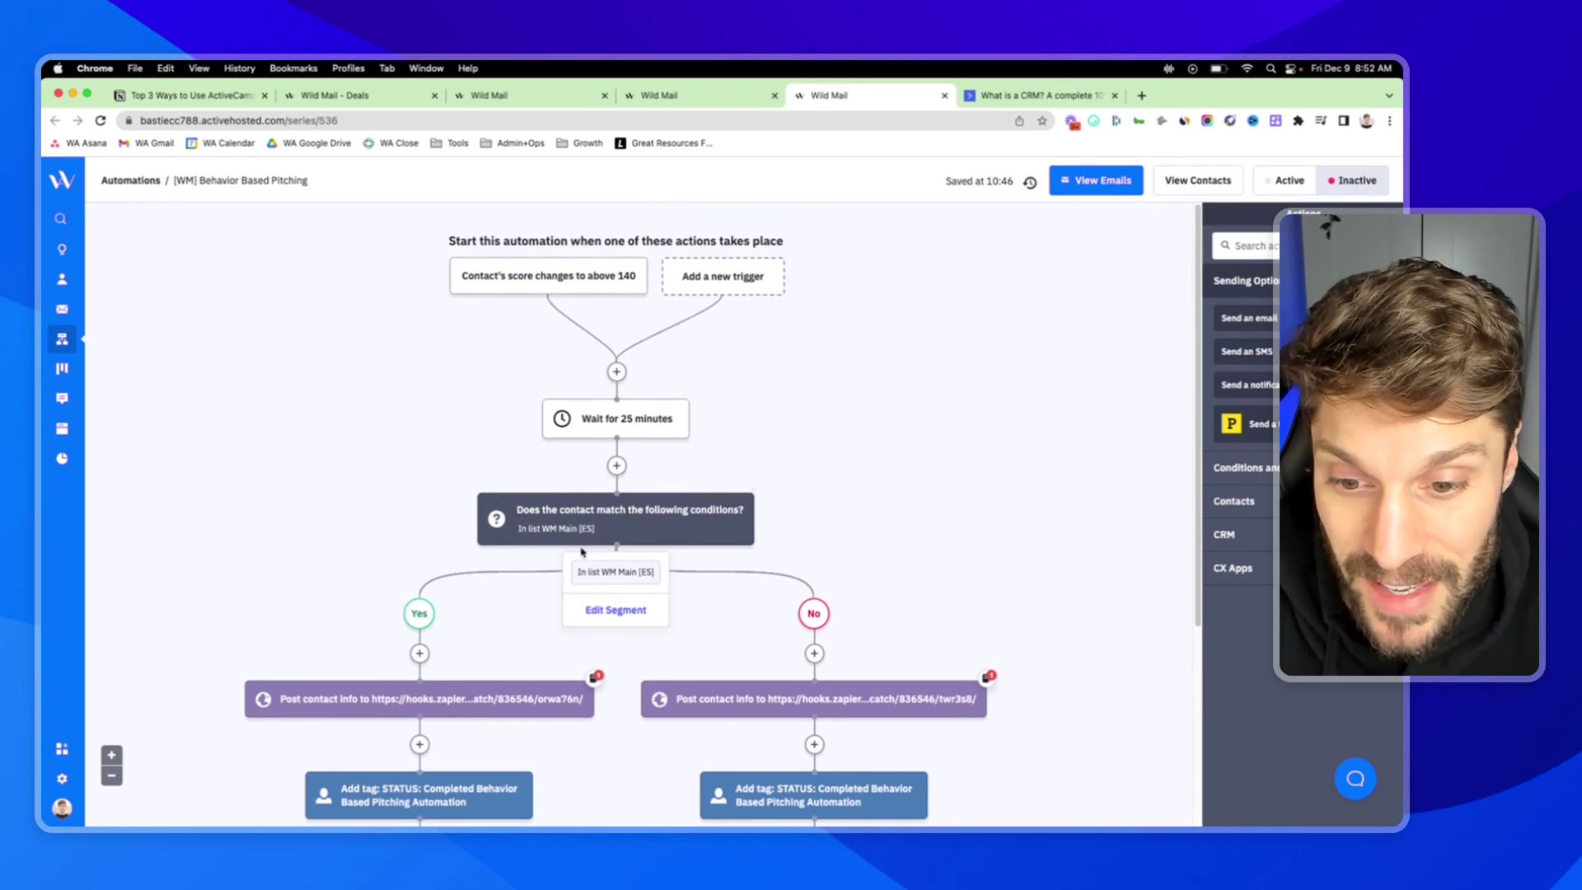
scroll(641, 555, down, 1)
scroll(647, 544, up, 1)
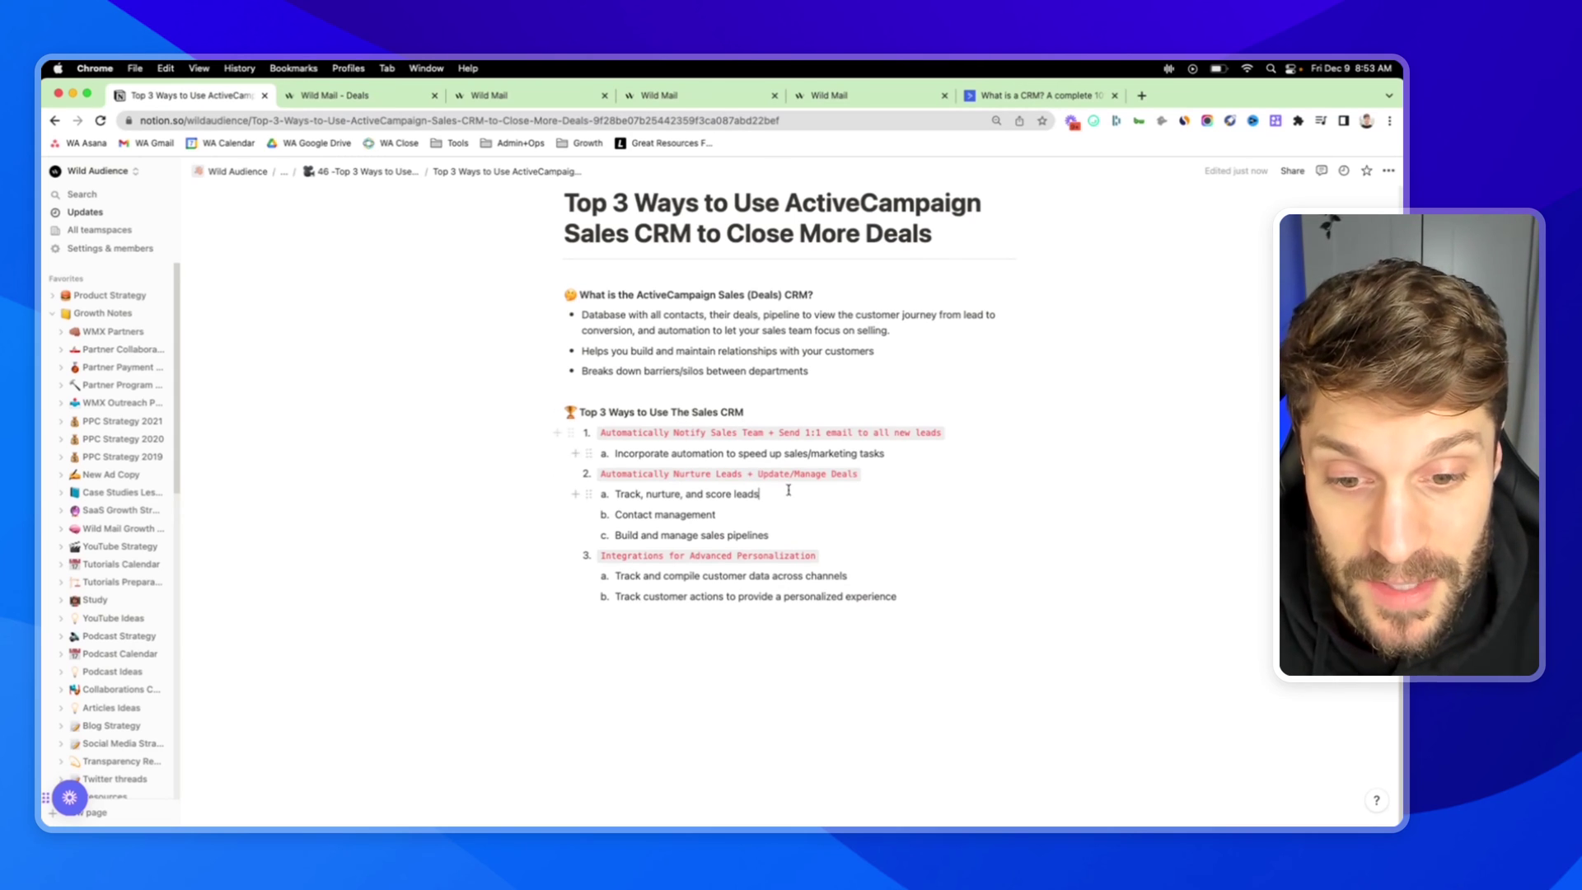
drag(612, 494, 767, 495)
click(618, 514)
drag(615, 514, 742, 515)
click(741, 515)
drag(857, 536, 616, 530)
click(650, 514)
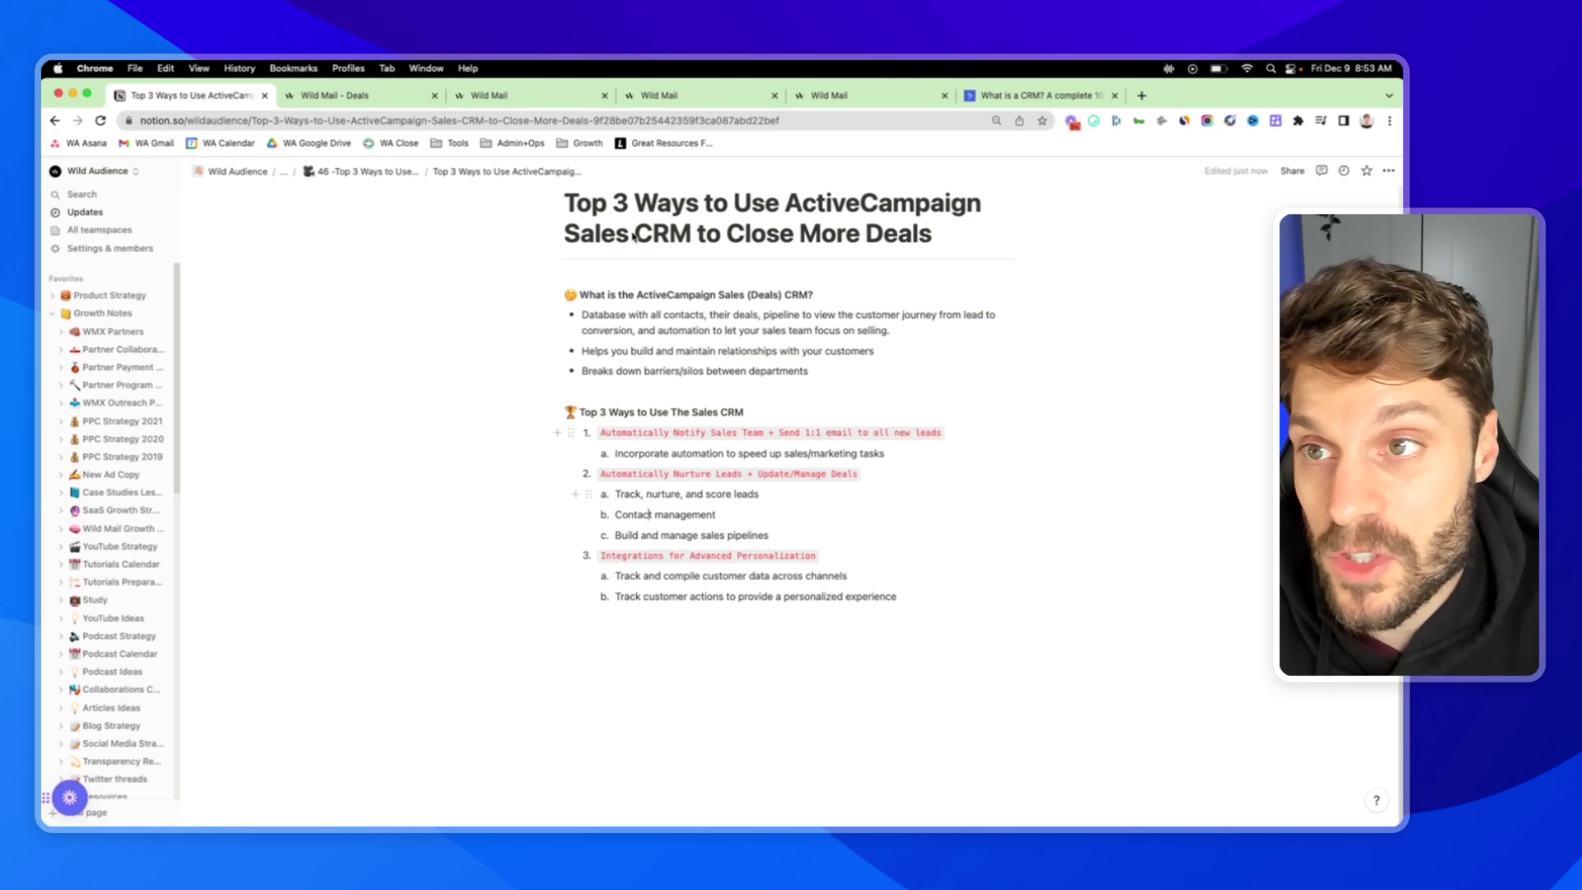
Open the Apps integrations directory from the deals board, browse Popular Apps, and focus its search box
click(333, 95)
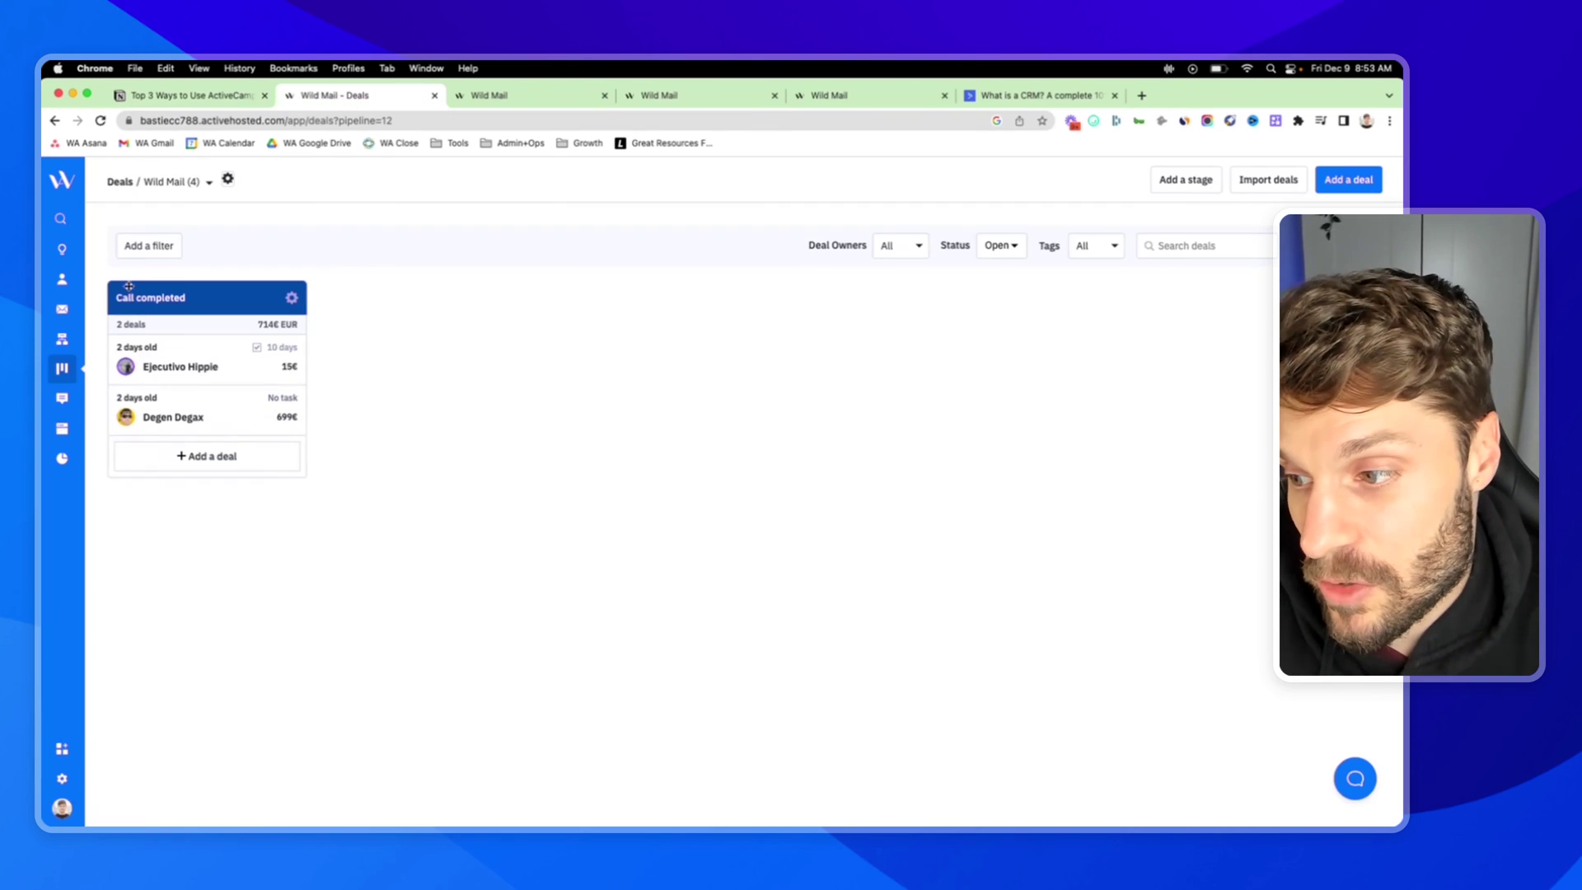
click(62, 749)
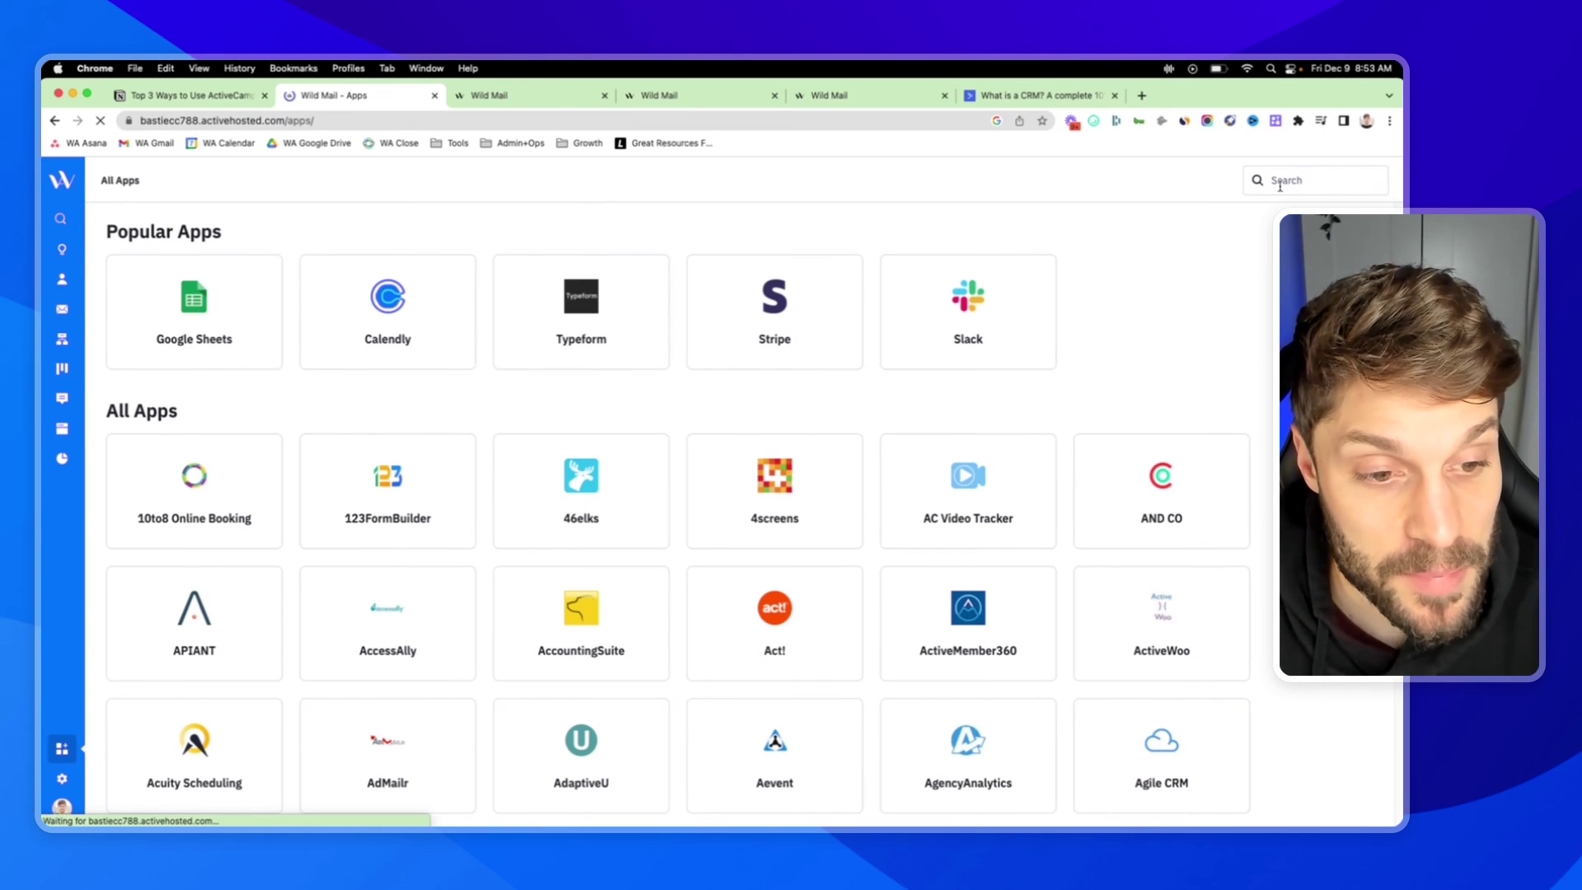
scroll(742, 424, down, 3)
scroll(753, 422, down, 15)
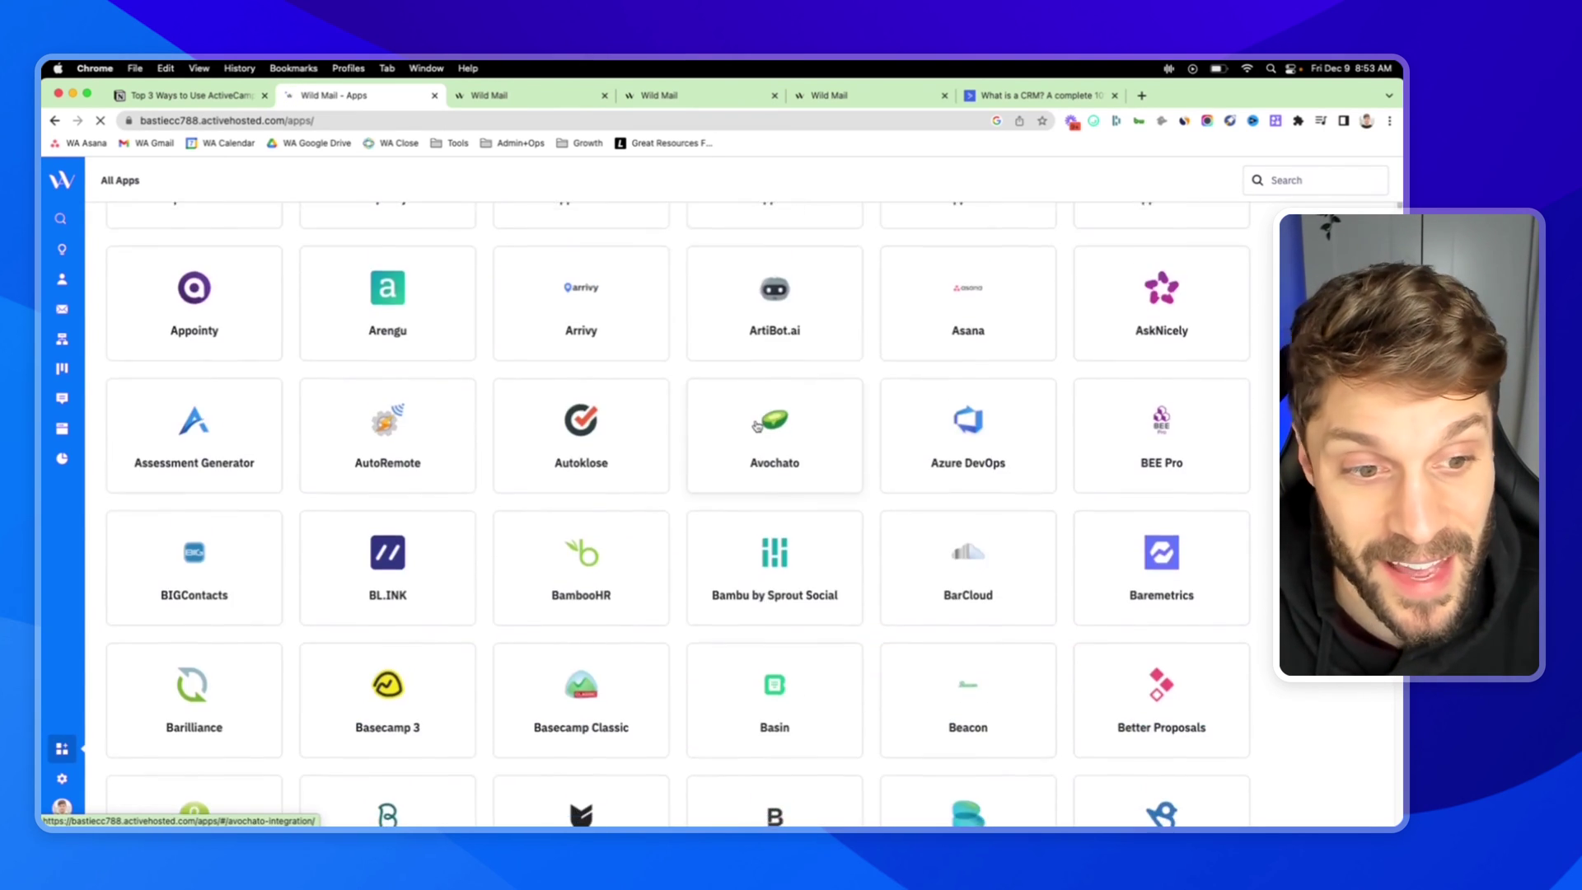
scroll(771, 425, up, 20)
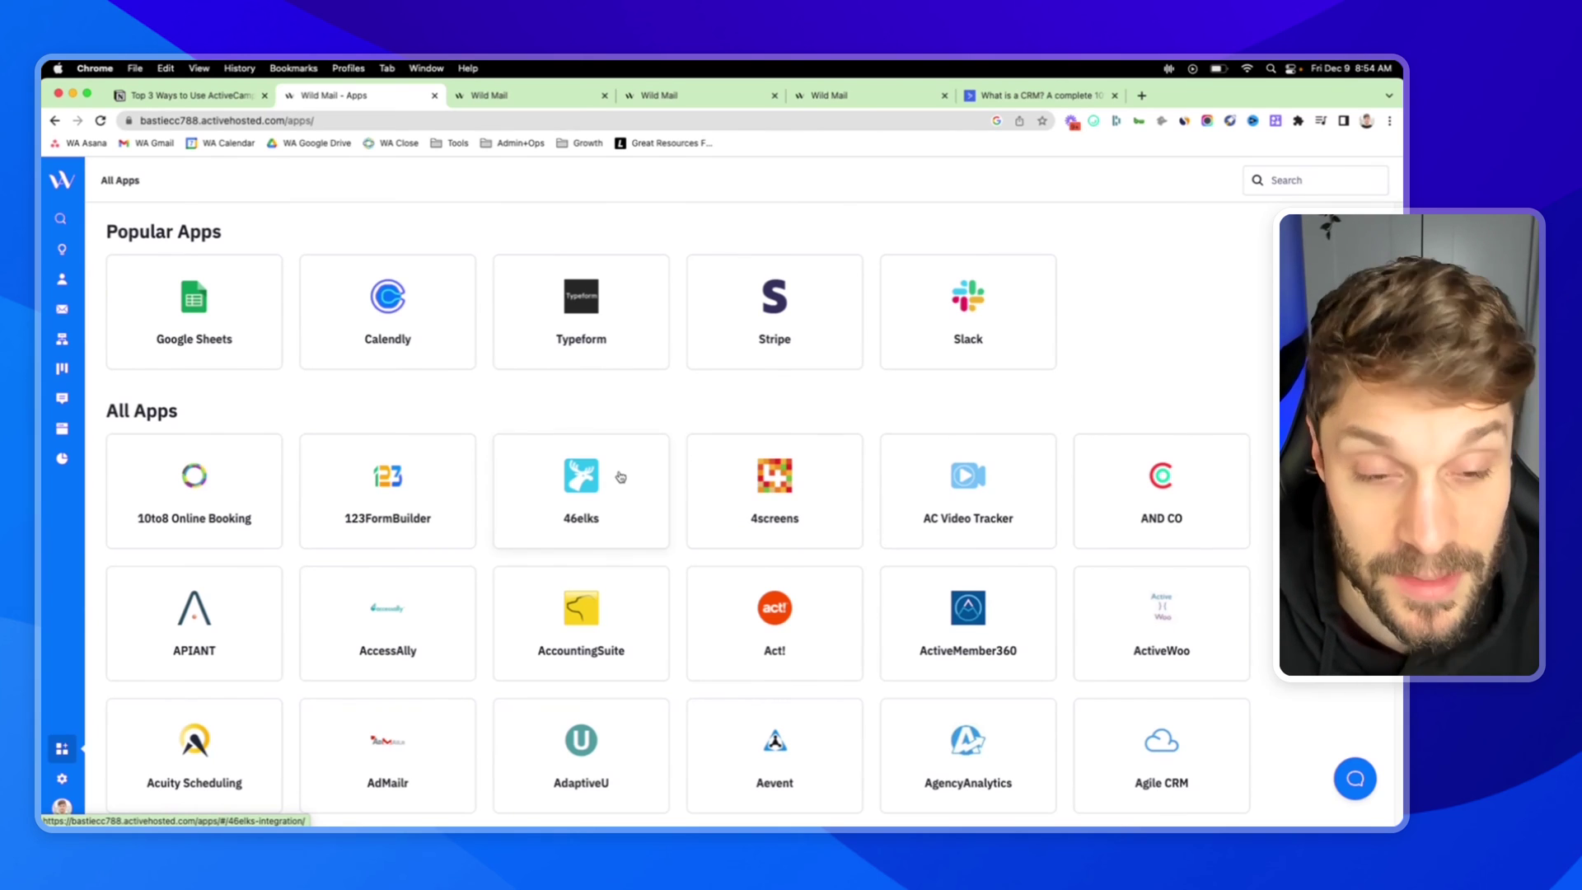
click(1321, 177)
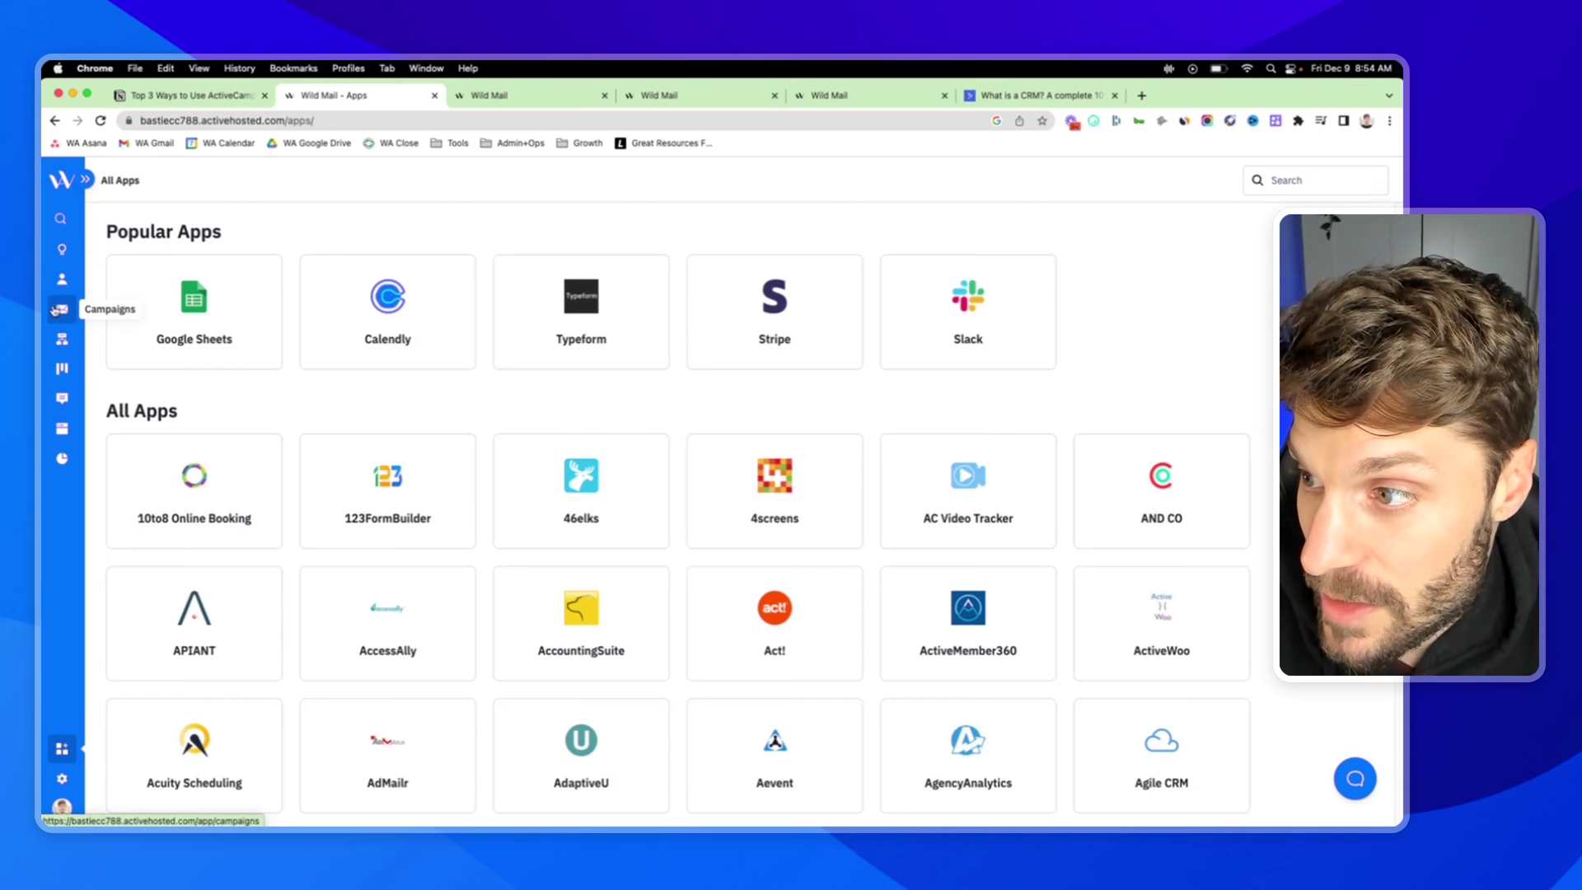
click(62, 279)
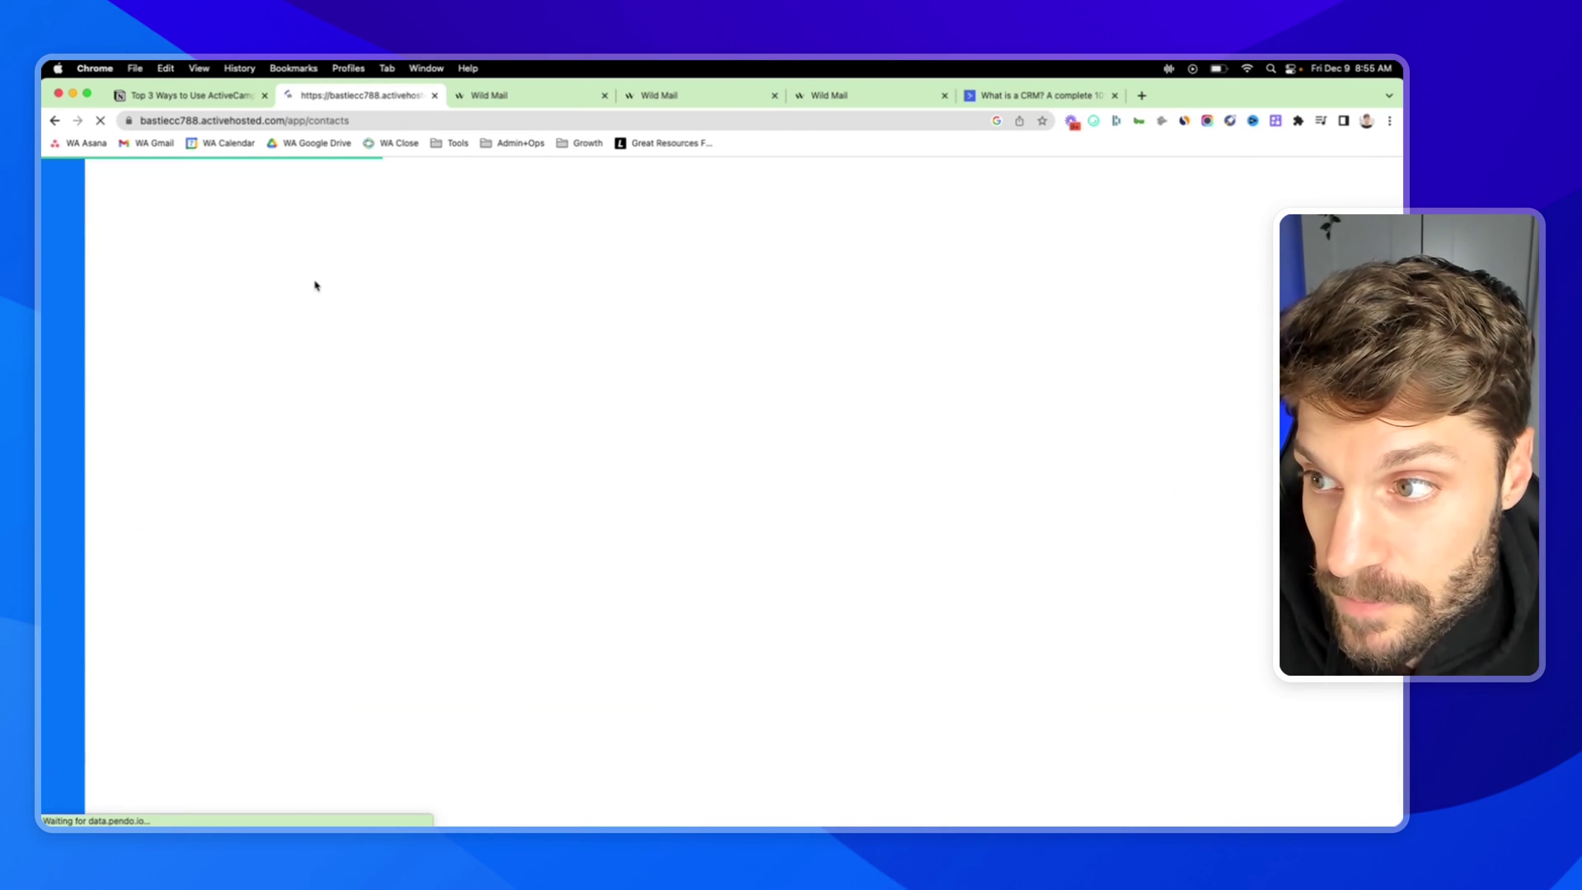
scroll(172, 461, down, 1)
drag(185, 467, 134, 462)
click(187, 466)
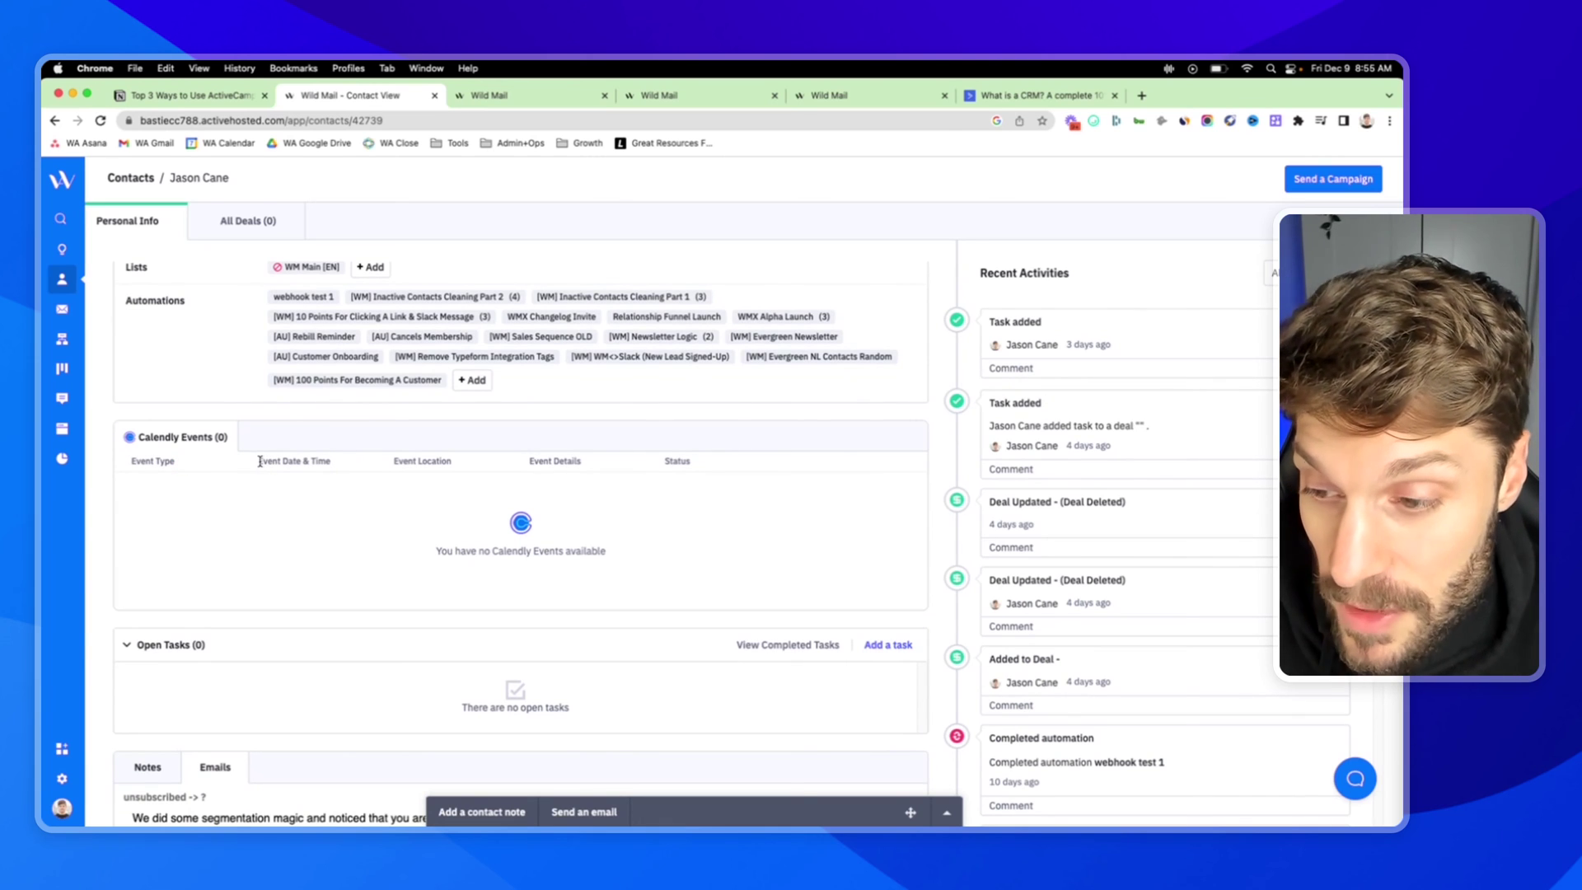
drag(260, 461, 468, 468)
click(626, 556)
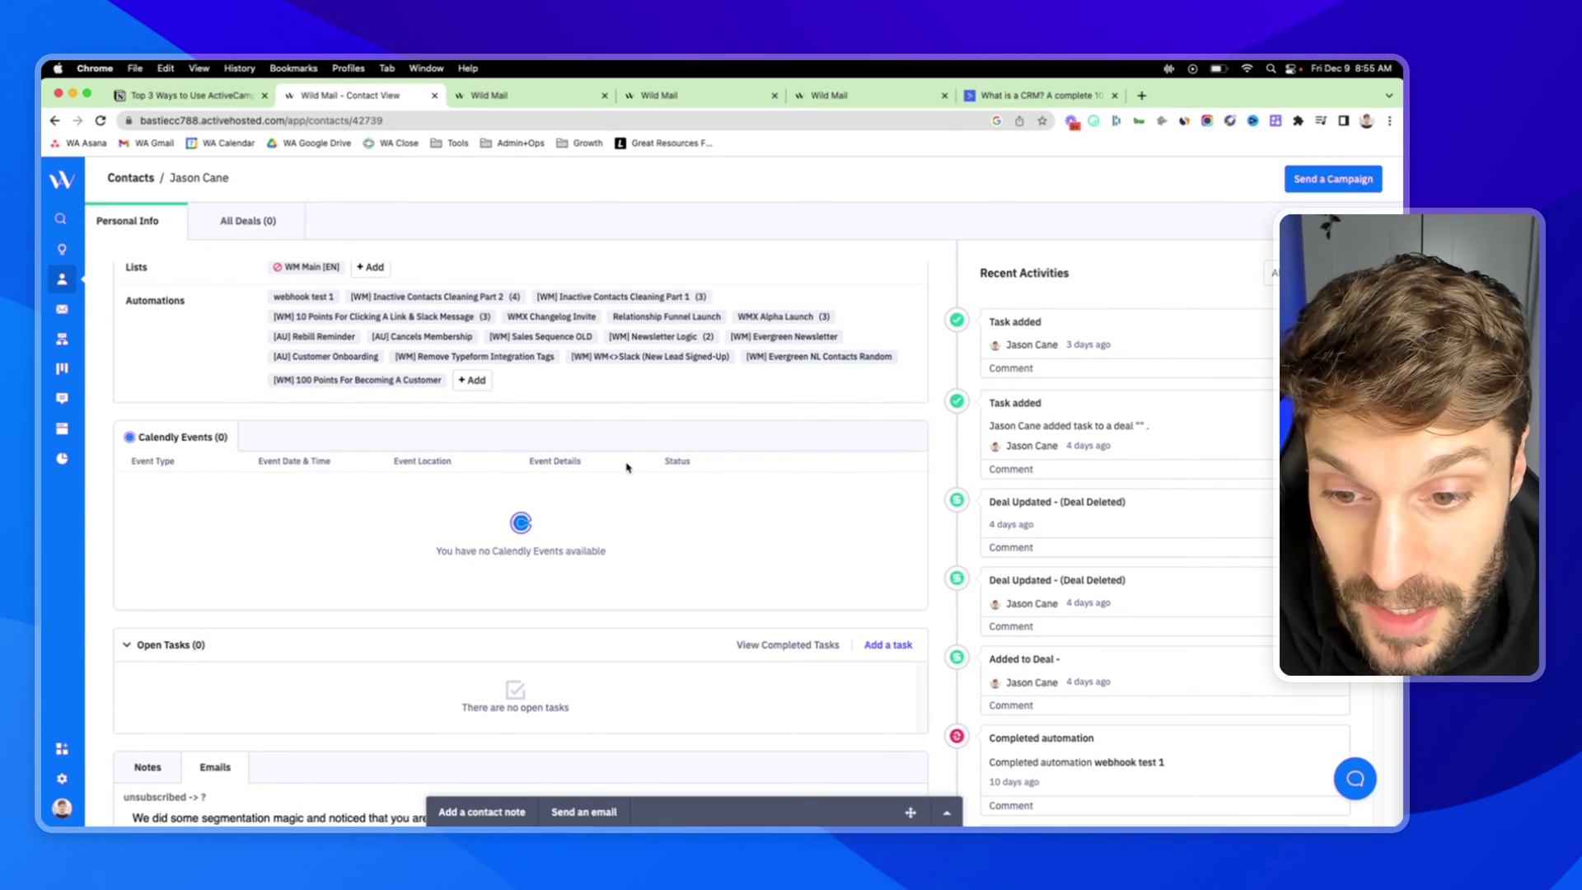
scroll(571, 515, up, 3)
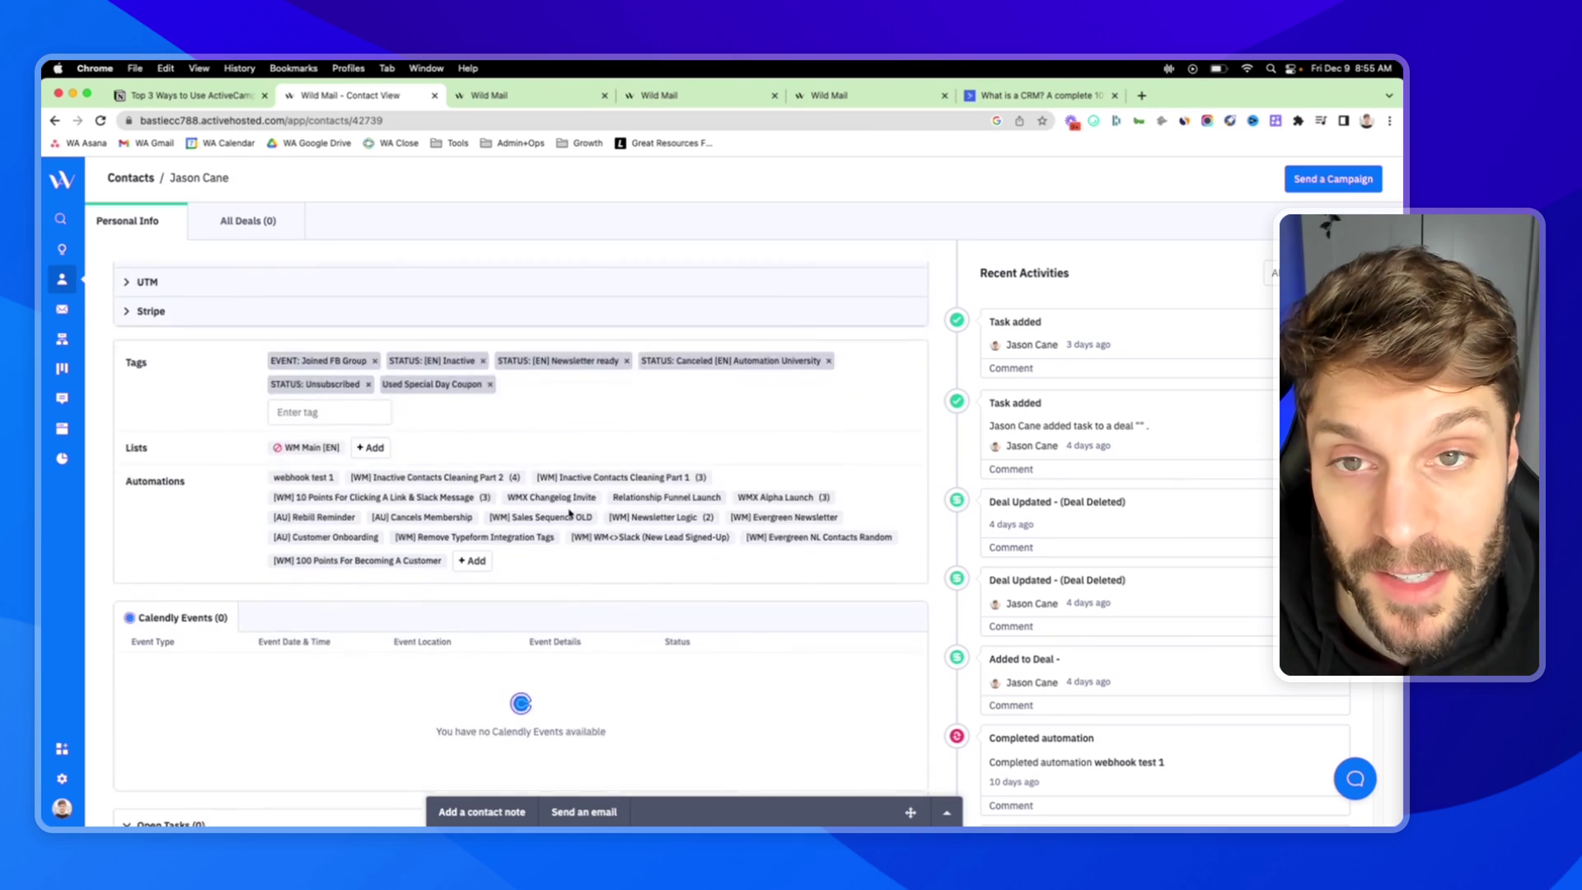
scroll(570, 515, up, 2)
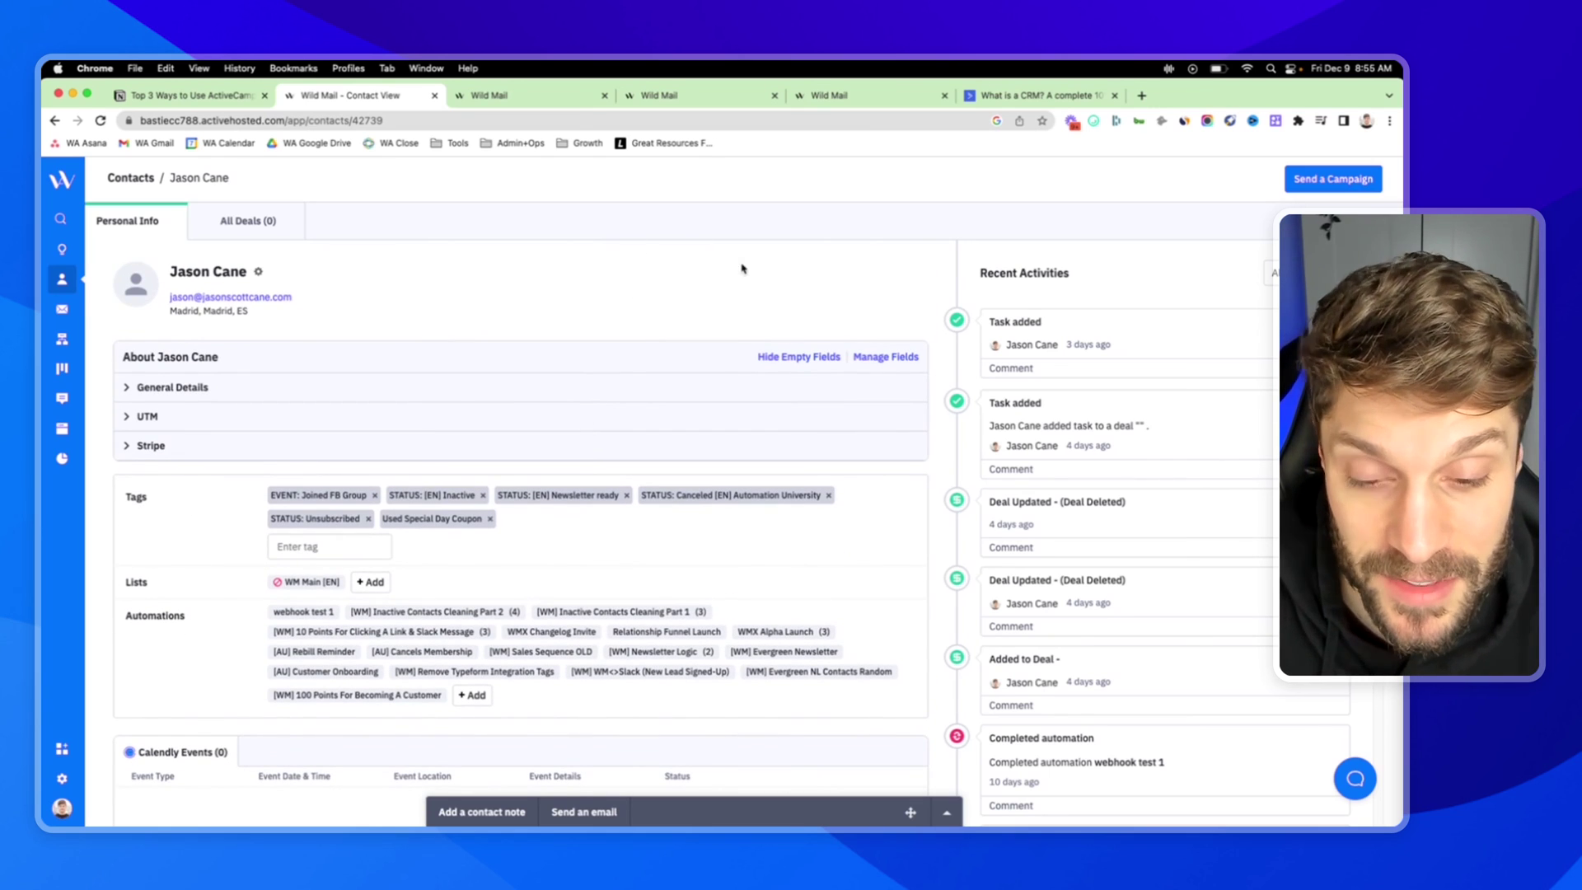
click(62, 750)
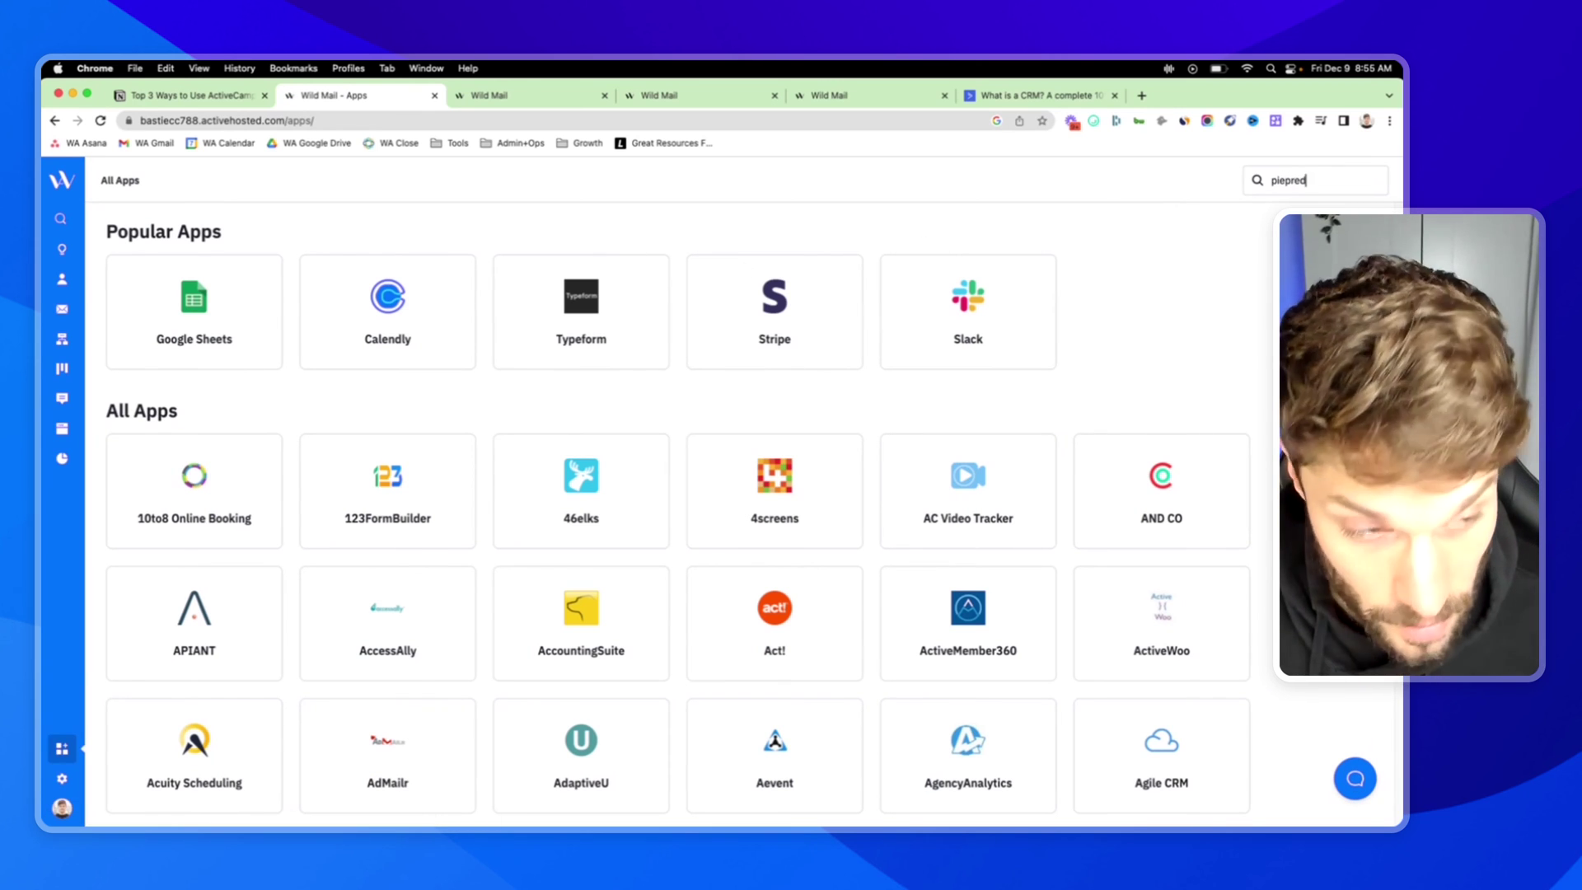
Search the apps directory for 'pipedrive', clear the search term, and return to the Notion outline
text(pipedrive)
key(Return)
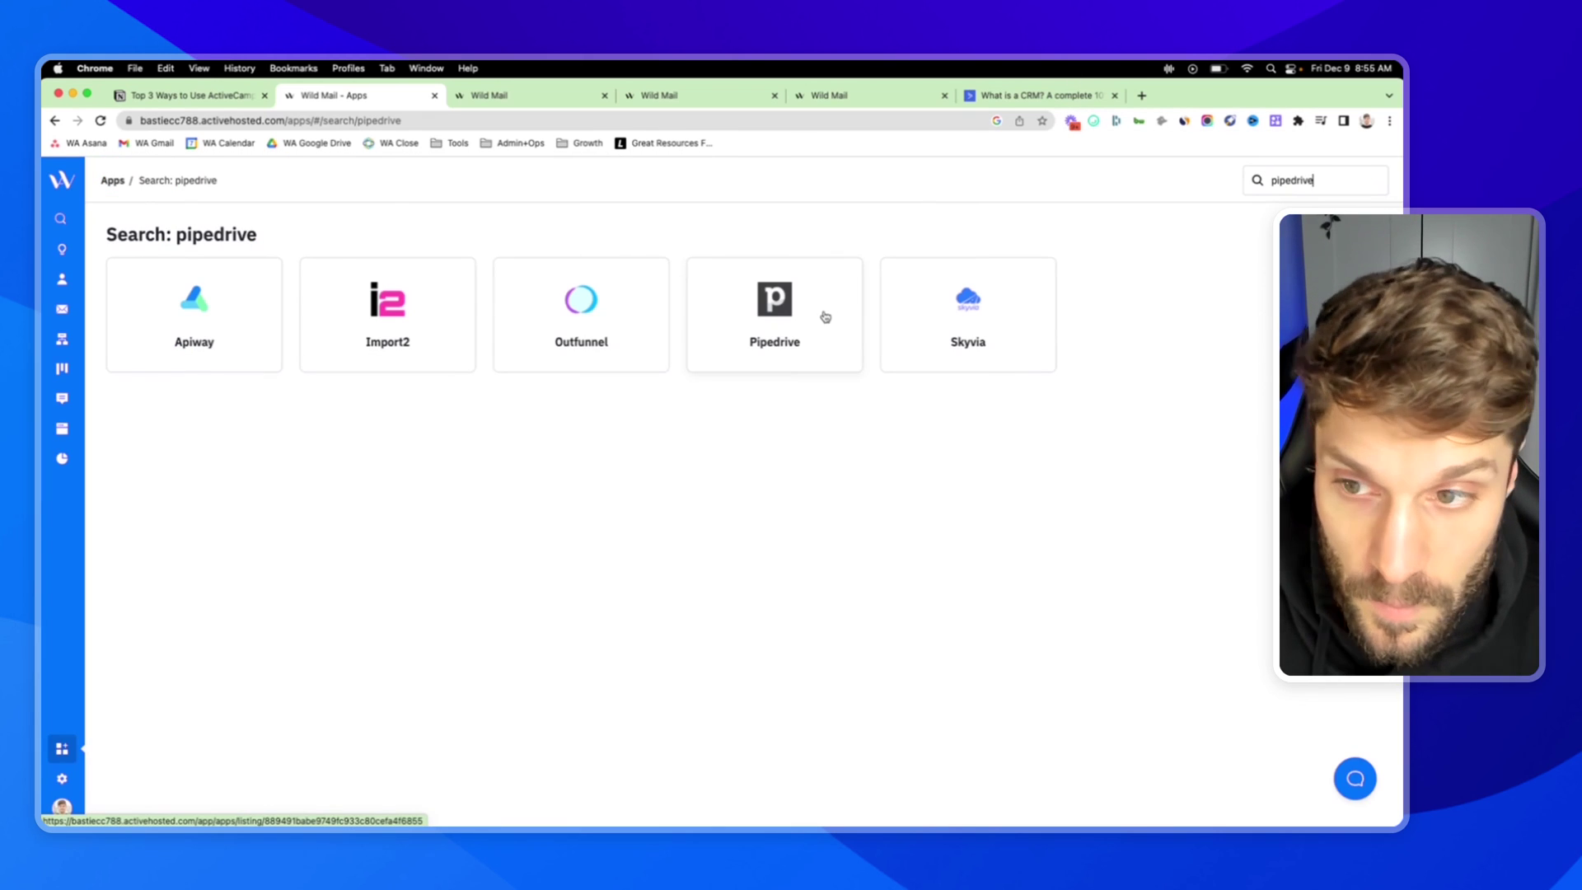
drag(1326, 181, 1253, 180)
key(BackSpace)
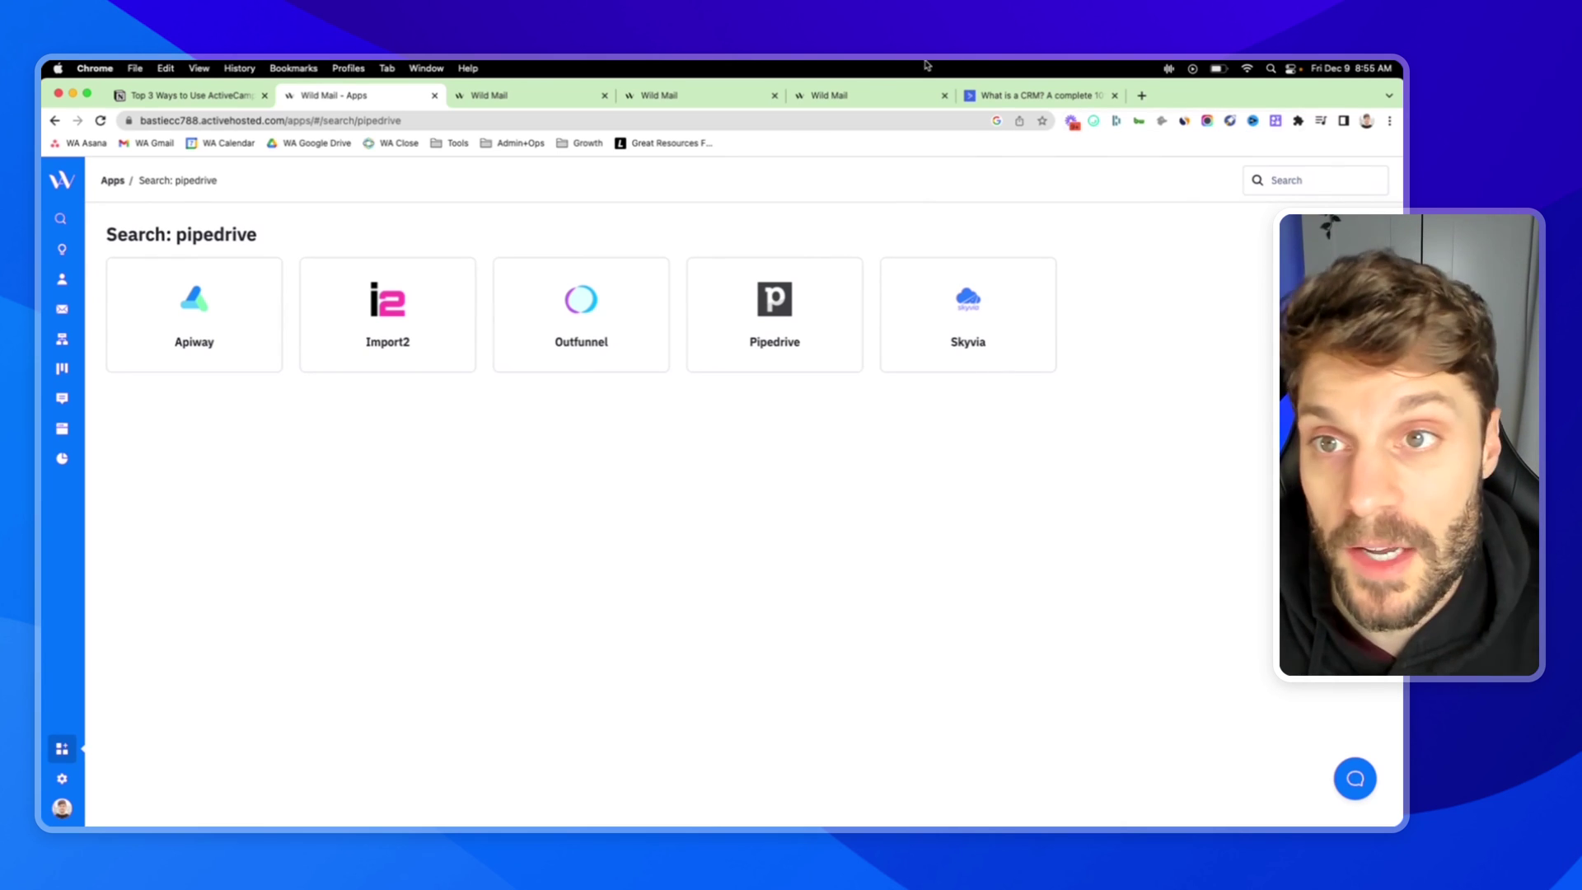
click(244, 96)
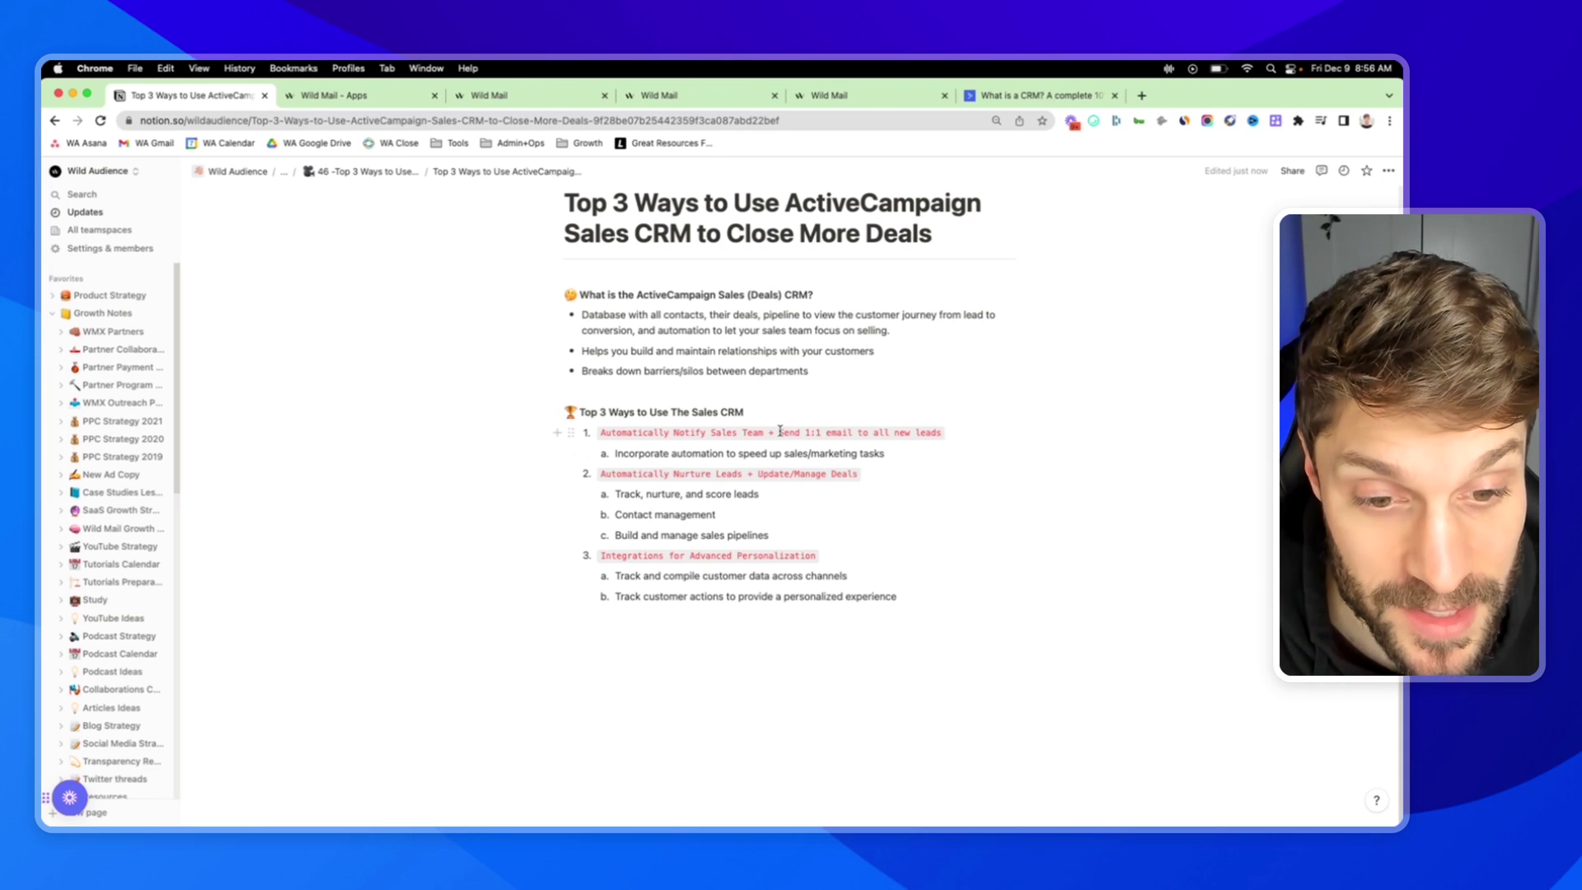
drag(779, 433, 941, 430)
drag(602, 474, 865, 476)
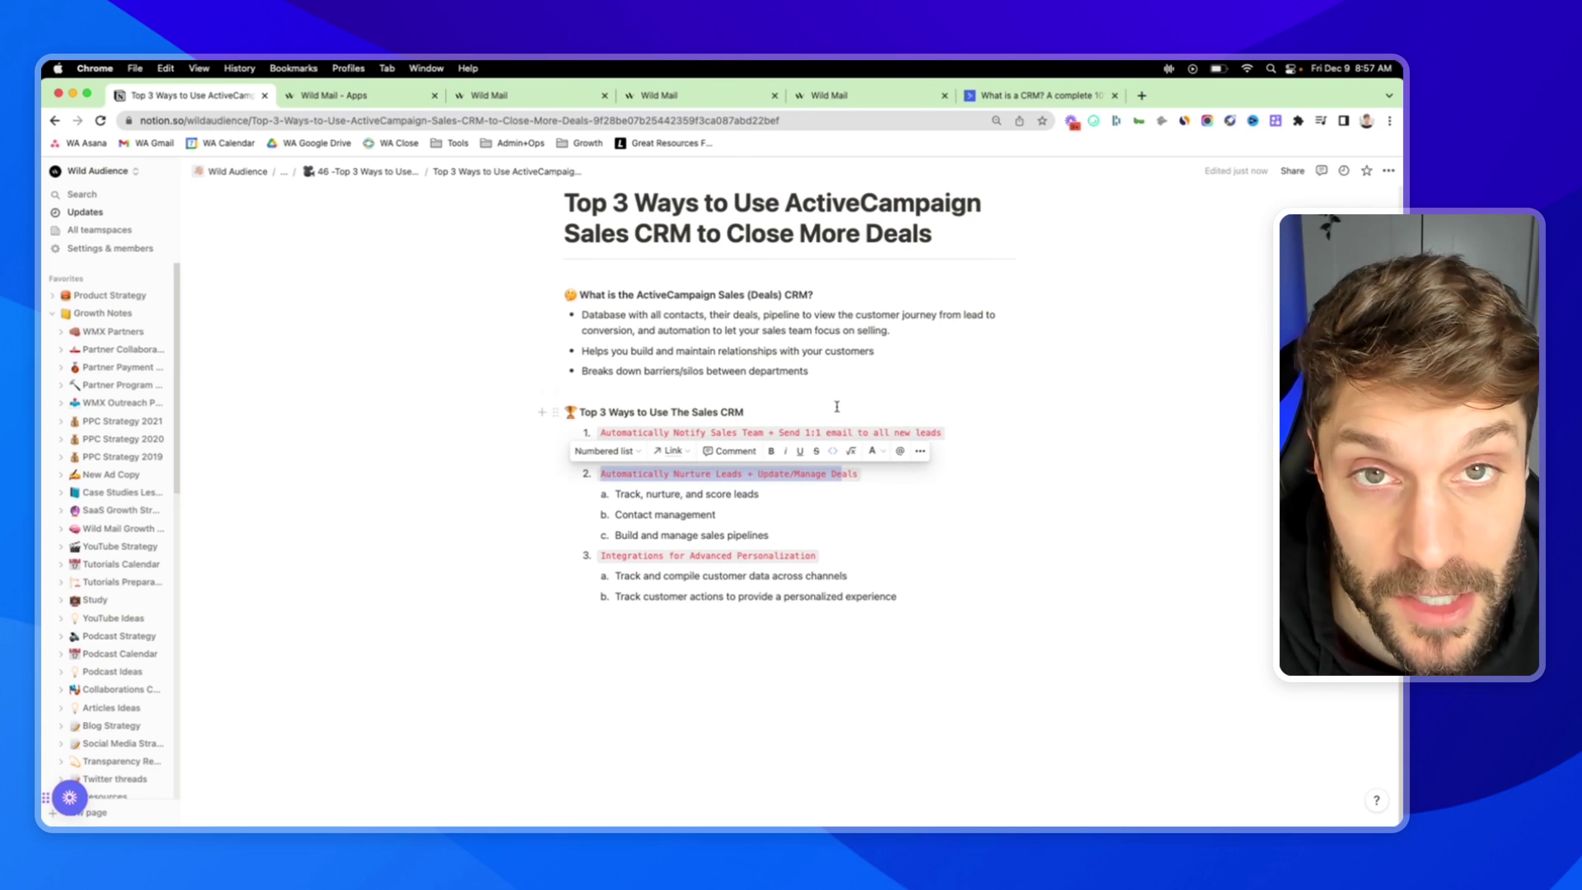
drag(602, 558, 821, 554)
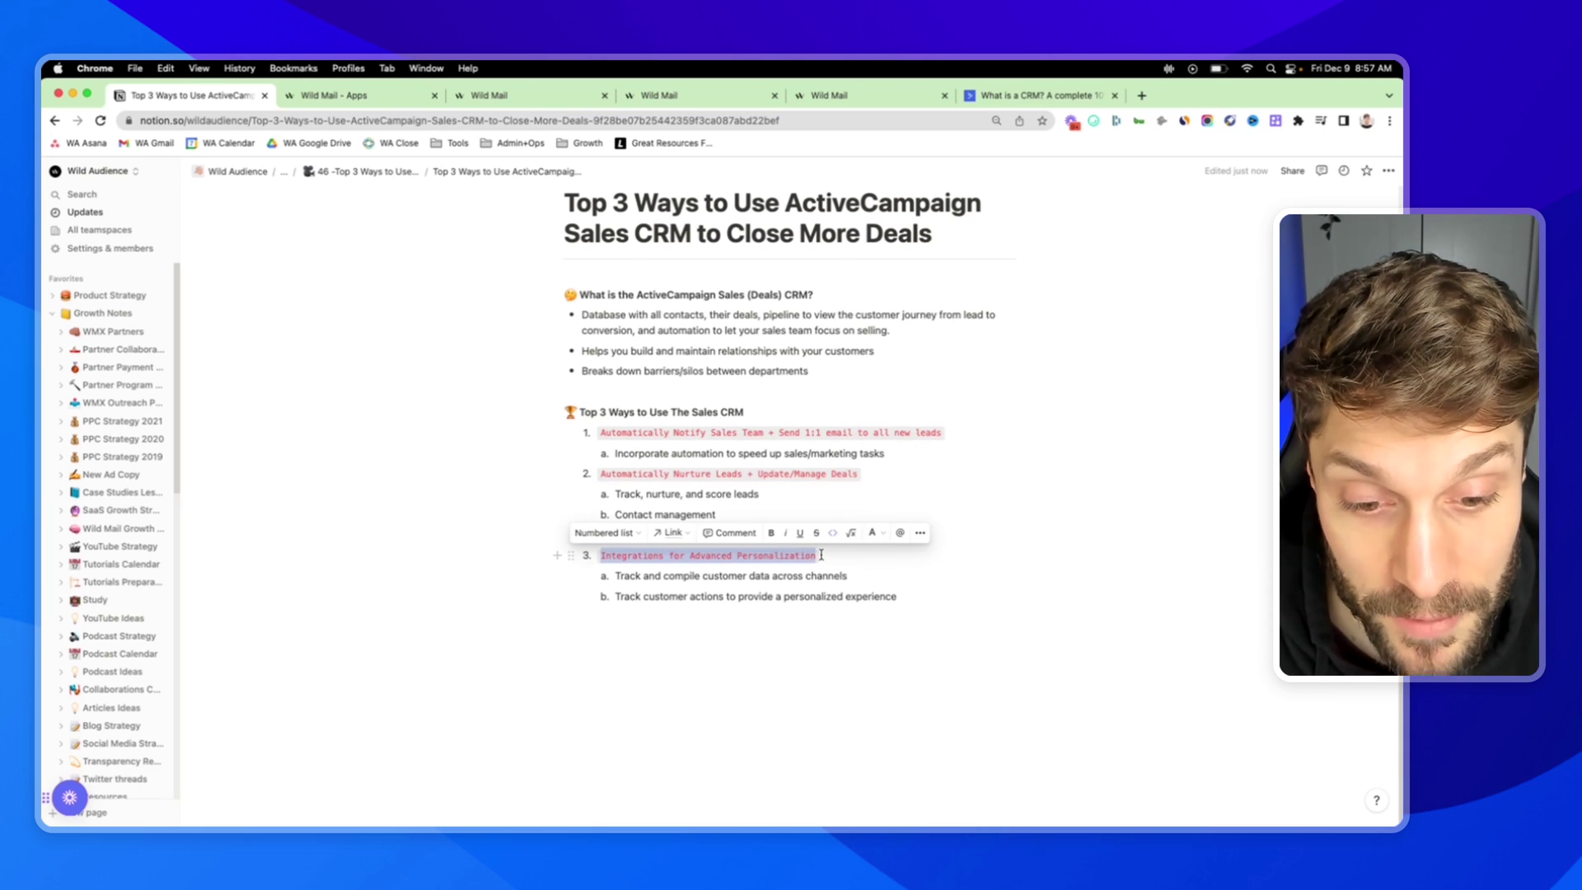
click(787, 575)
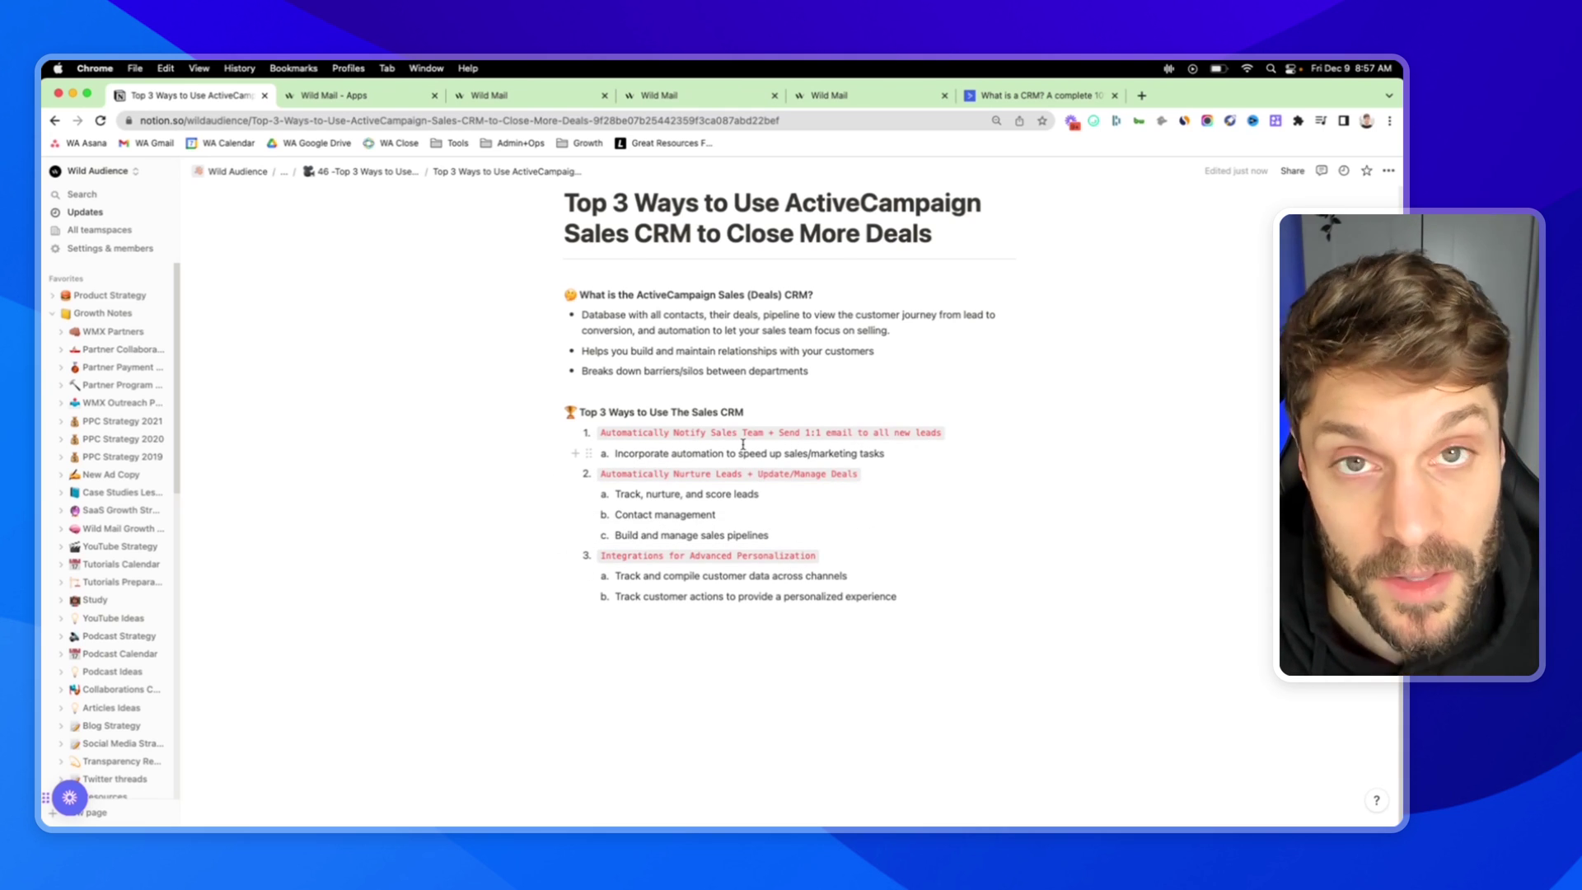